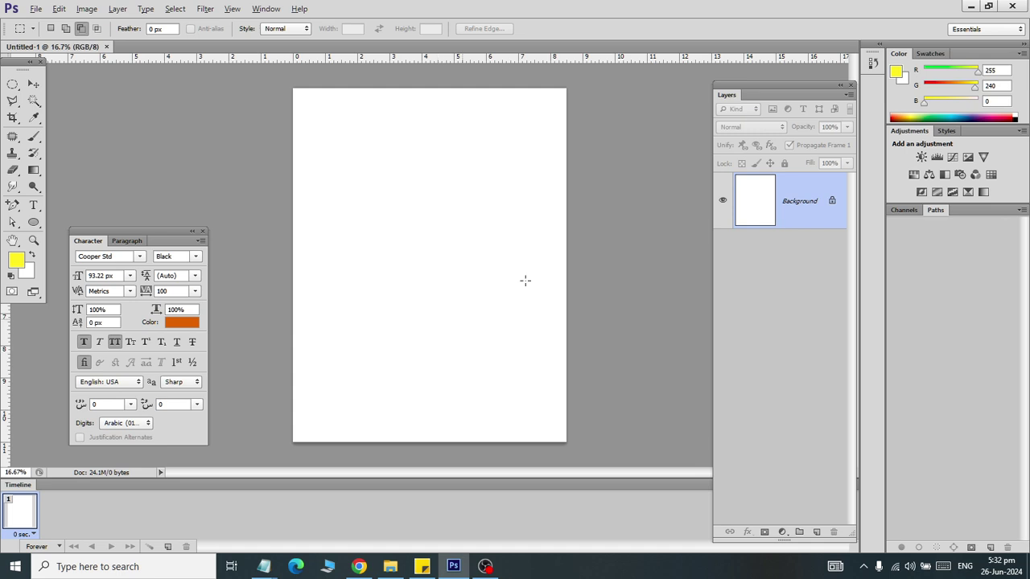
# Step: Convert the Background into an editable layer and add two horizontal guides, one near the page's middle and one near its lower edge
pyautogui.doubleClick(831, 202)
pyautogui.click(619, 178)
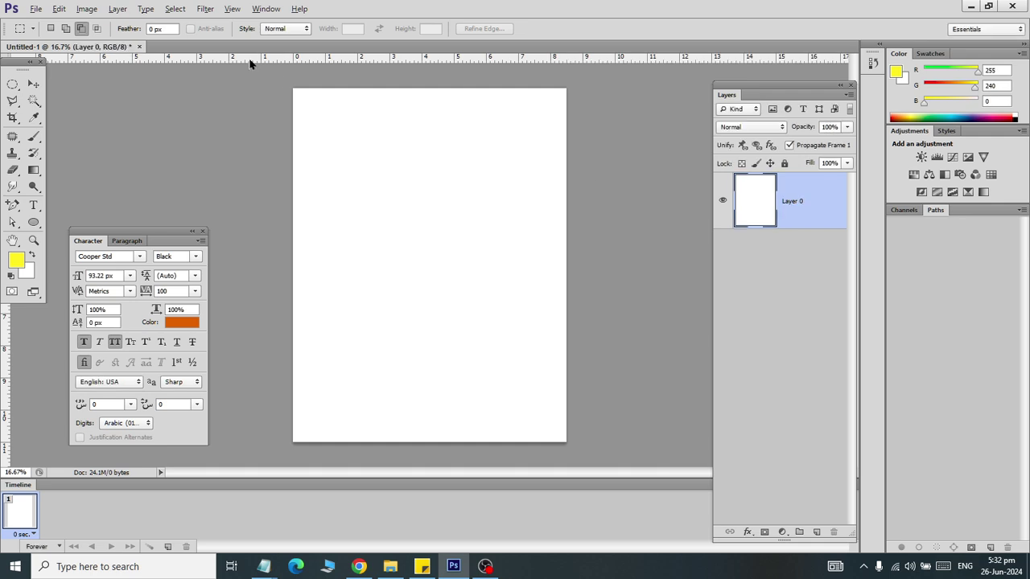
pyautogui.moveTo(250, 64); pyautogui.dragTo(249, 259)
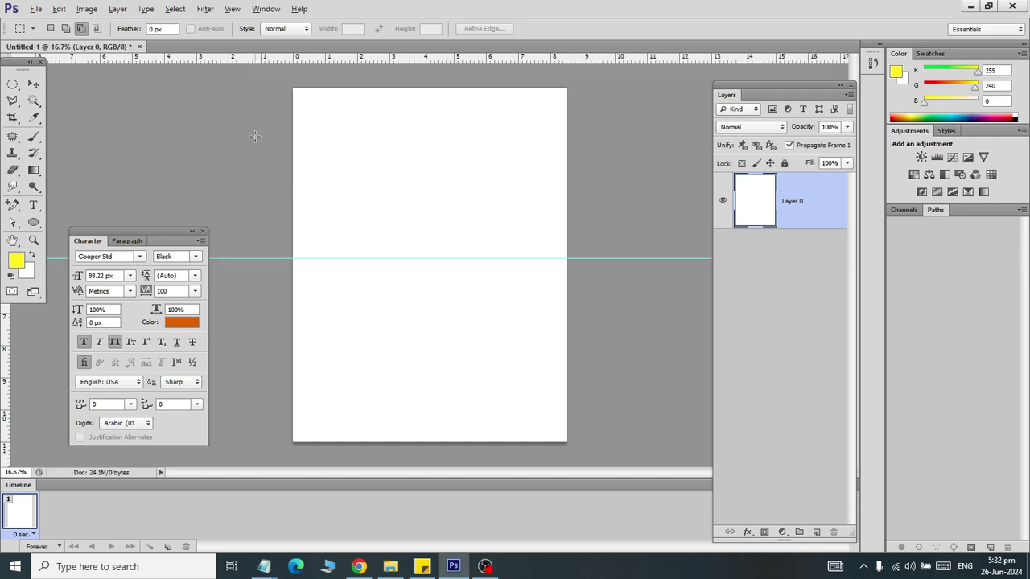
pyautogui.moveTo(261, 66); pyautogui.dragTo(288, 425)
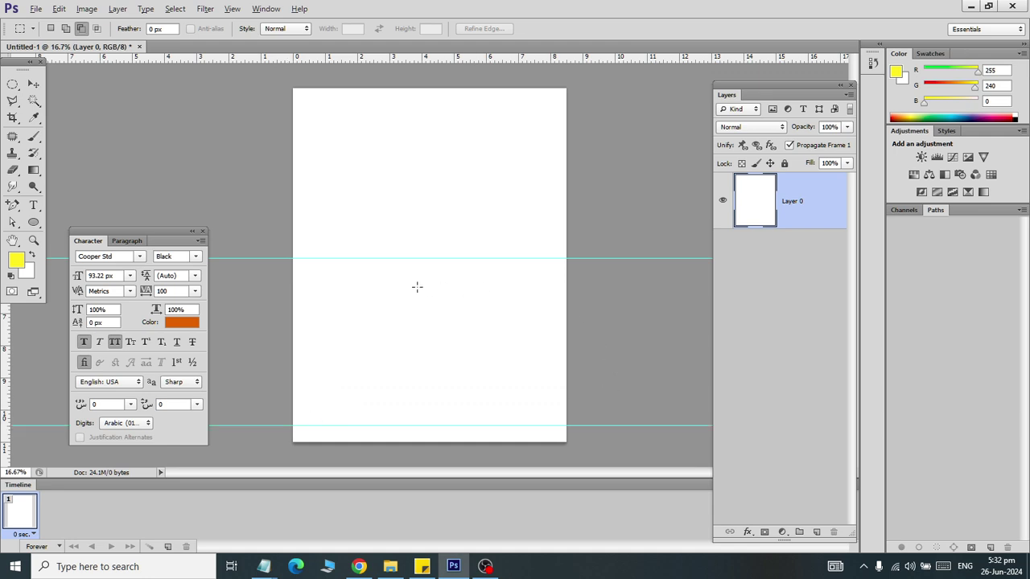
# Step: Draw a rectangle shape about 514 by 226 px just below the upper guide, near the page's left edge
pyautogui.scroll(-1, 462, 337)
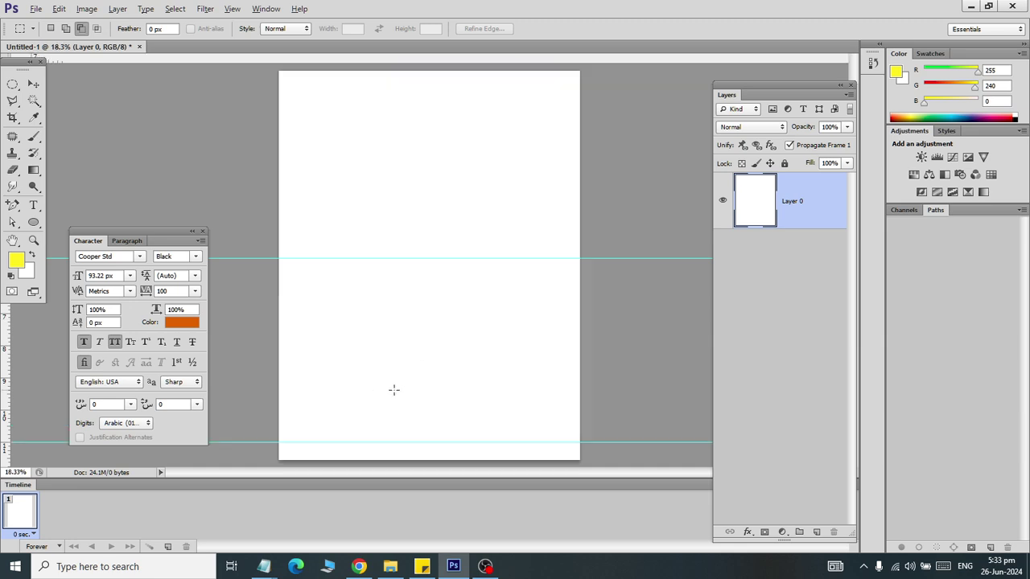
pyautogui.scroll(3, 415, 381)
pyautogui.hscroll(-2, 437, 368)
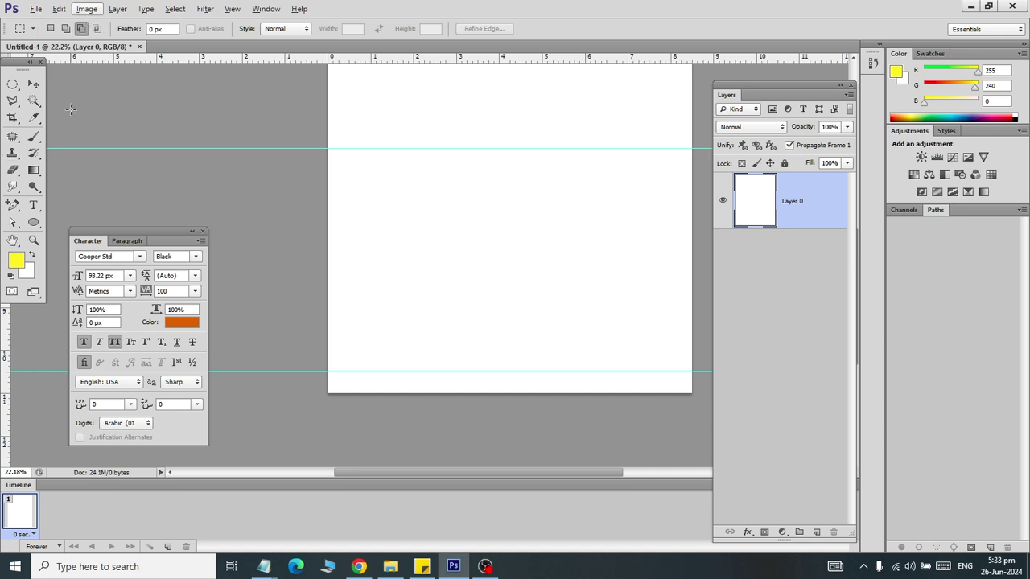
pyautogui.moveTo(33, 222); pyautogui.dragTo(82, 220)
pyautogui.moveTo(333, 173)
pyautogui.mouseDown()
pyautogui.moveTo(405, 218)
pyautogui.moveTo(407, 205)
pyautogui.mouseUp()
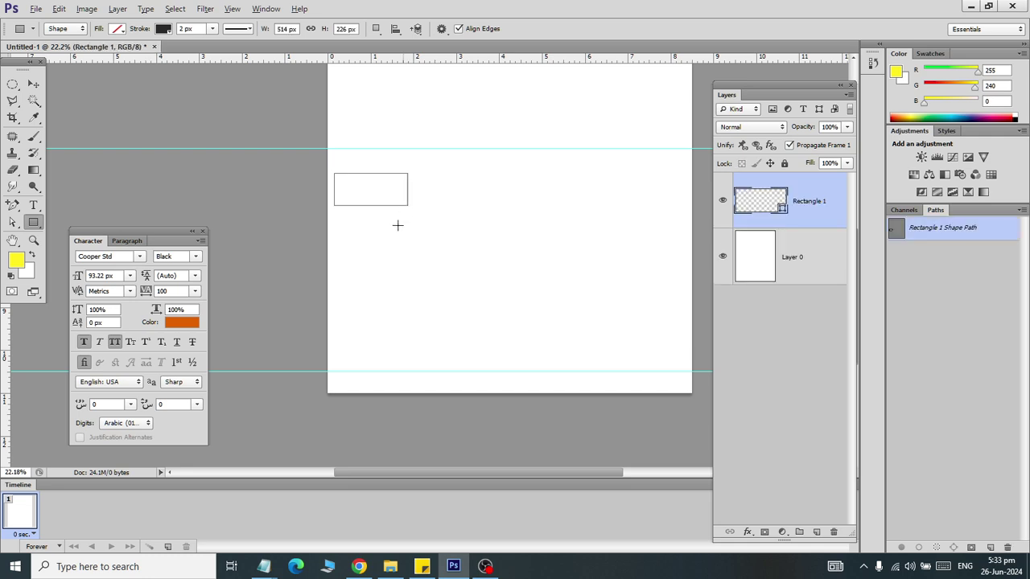
pyautogui.doubleClick(767, 206)
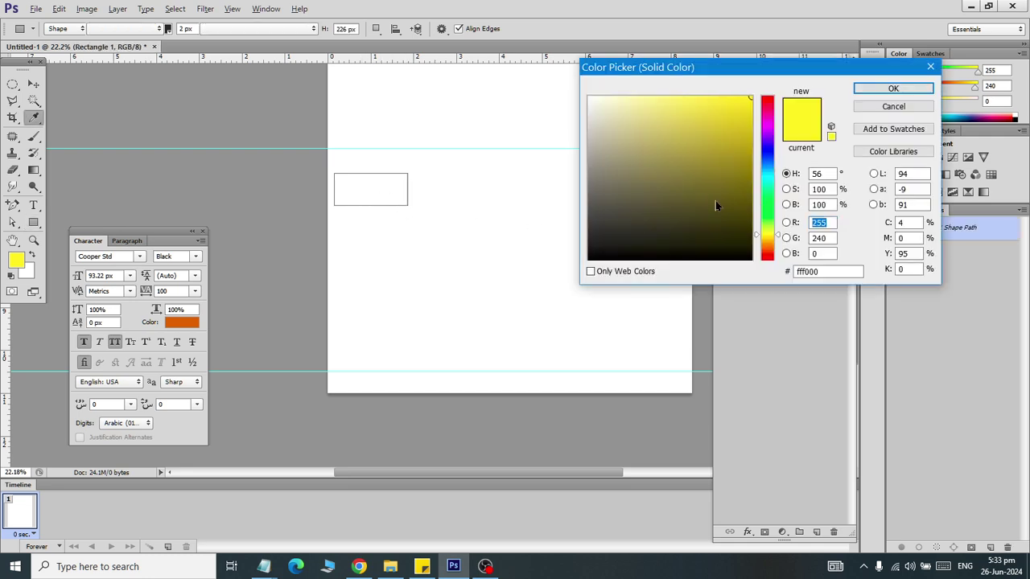
pyautogui.click(613, 216)
pyautogui.press('Escape')
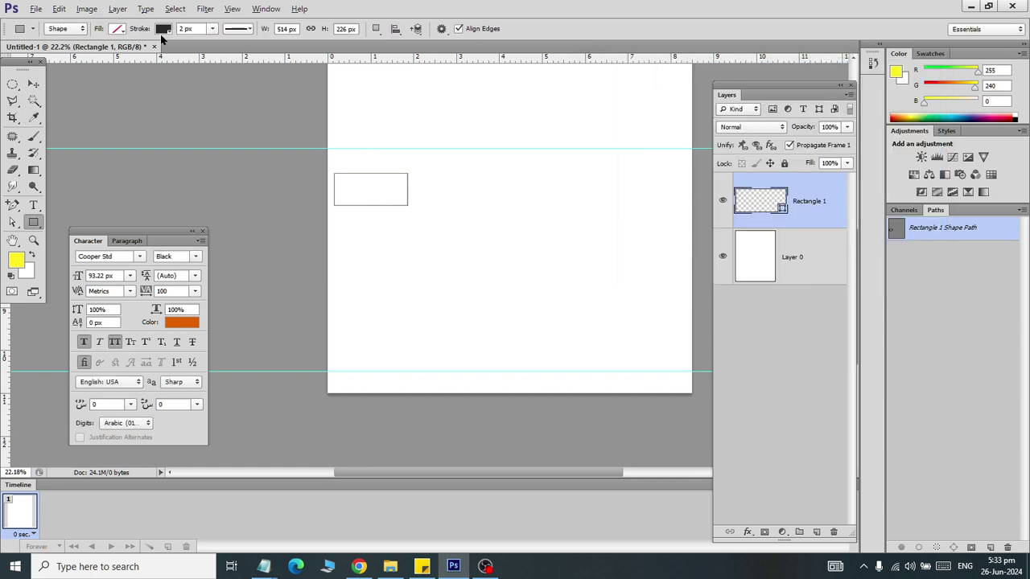
# Step: Fill the rectangle with teal green and set its stroke to none
pyautogui.click(119, 29)
pyautogui.click(53, 91)
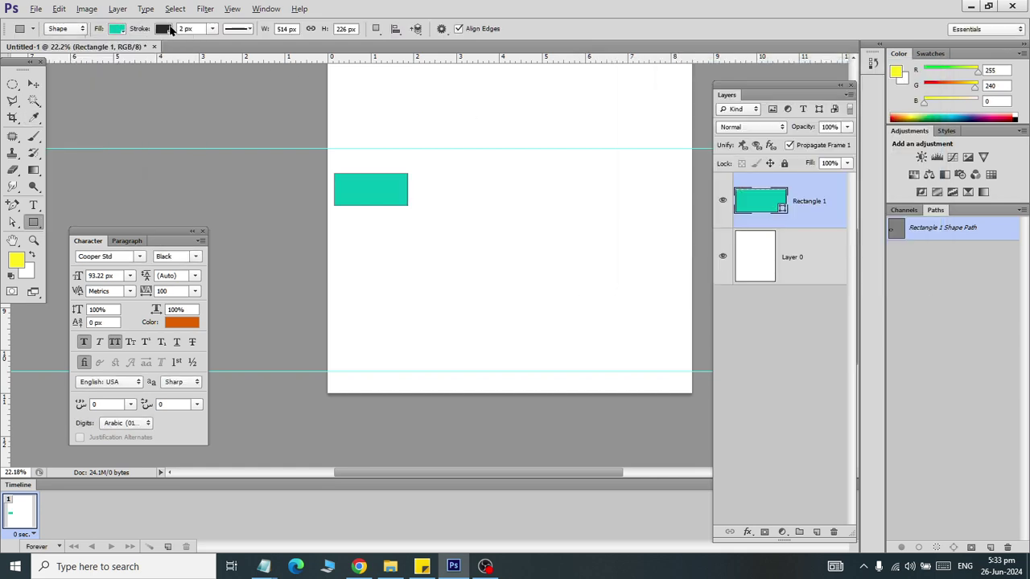
pyautogui.click(164, 29)
pyautogui.click(109, 54)
# Step: Move the rectangle slightly closer to the upper guide and enlarge it to about 649 px wide with Free Transform
pyautogui.click(33, 84)
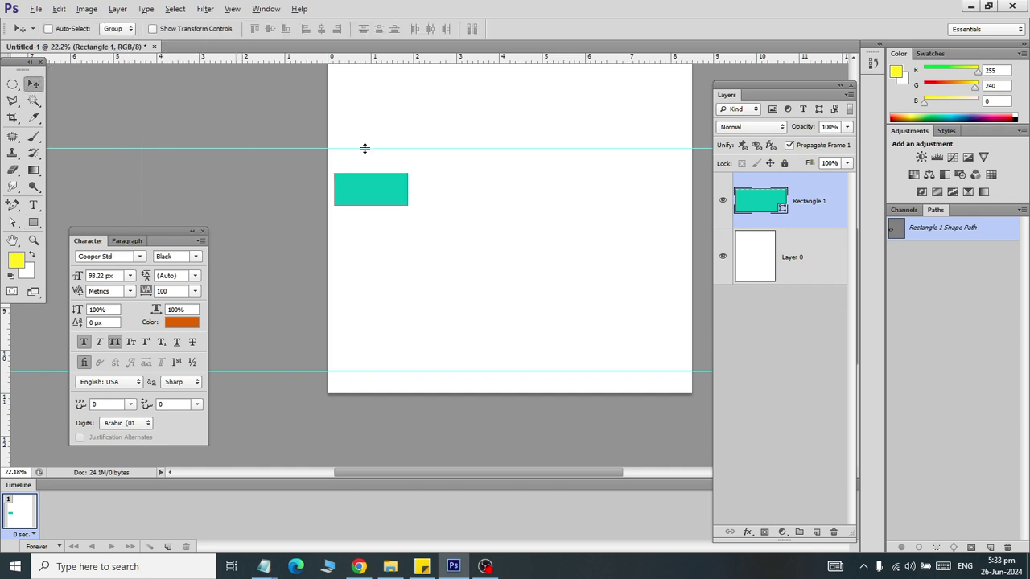
pyautogui.moveTo(366, 191)
pyautogui.mouseDown()
pyautogui.moveTo(449, 188)
pyautogui.moveTo(402, 212)
pyautogui.moveTo(380, 178)
pyautogui.mouseUp()
pyautogui.hotkey('ctrl', 't')
pyautogui.click(33, 83)
pyautogui.click(451, 219)
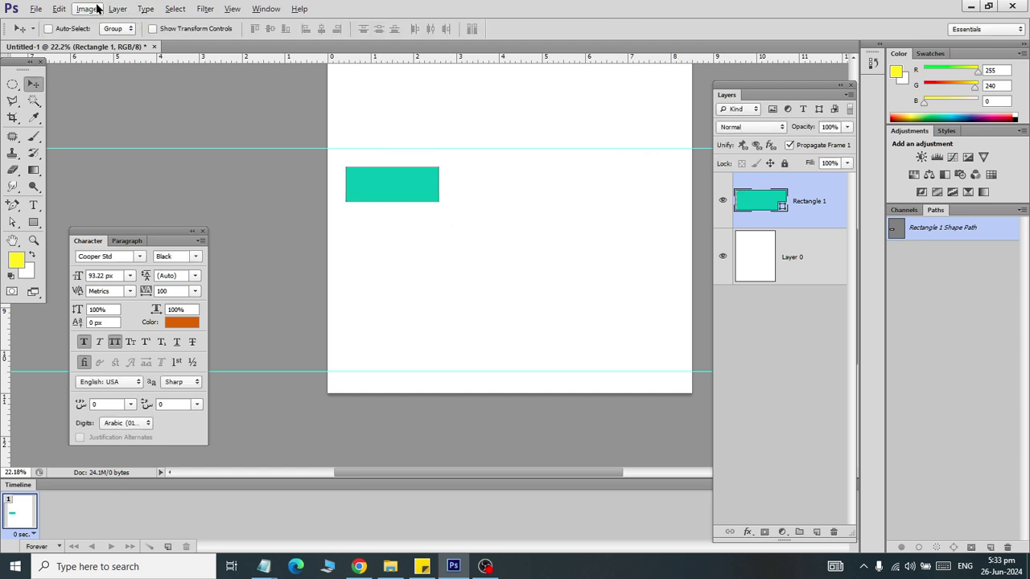
# Step: Start a Warp transform on the teal rectangle's path
pyautogui.click(58, 8)
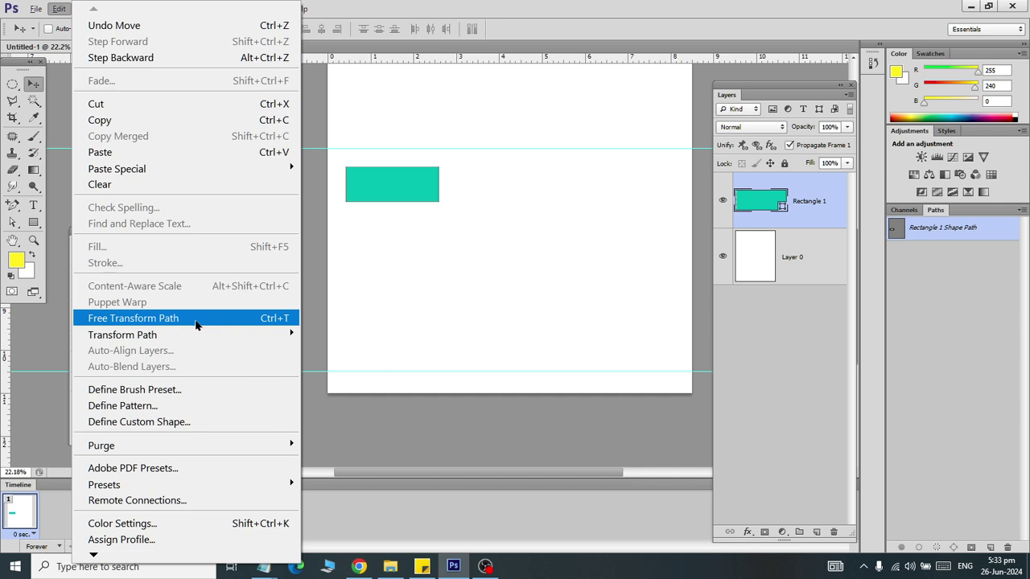
pyautogui.moveTo(205, 336)
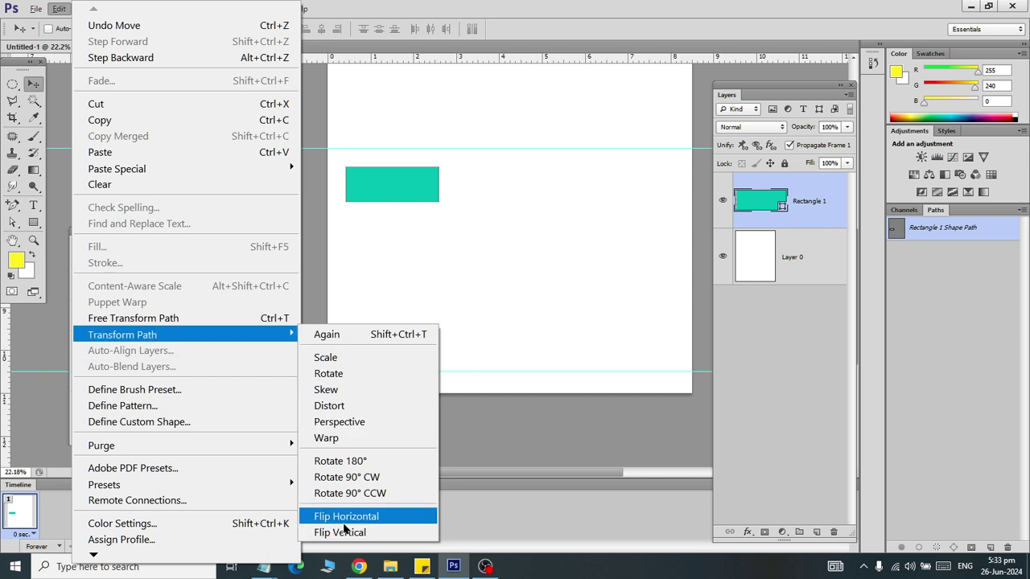
pyautogui.click(351, 438)
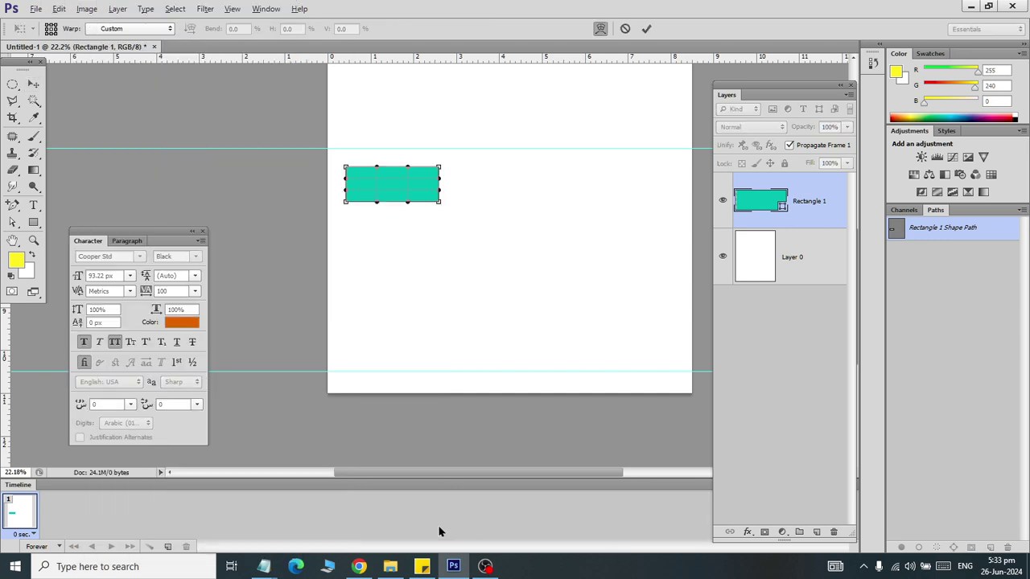
pyautogui.click(359, 566)
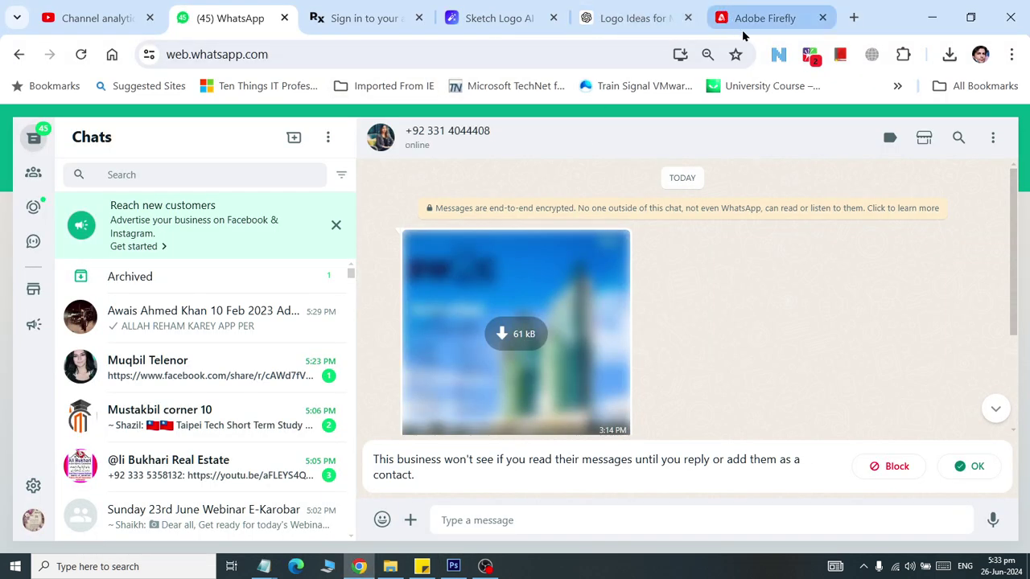
pyautogui.click(931, 17)
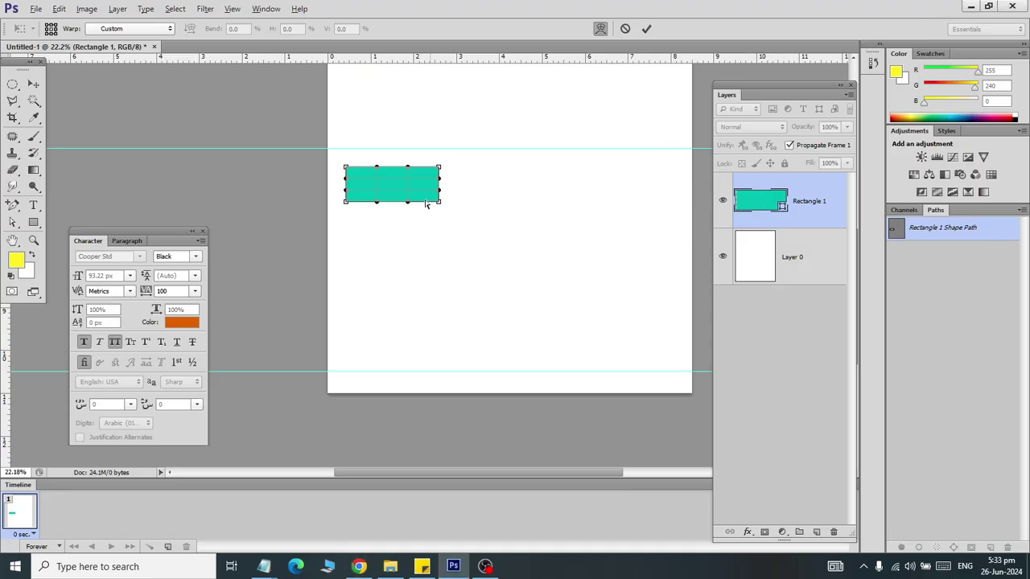
# Step: Try the Arch, Flag, Fish and Inflate warp styles on the rectangle
pyautogui.scroll(1, 391, 171)
pyautogui.click(132, 29)
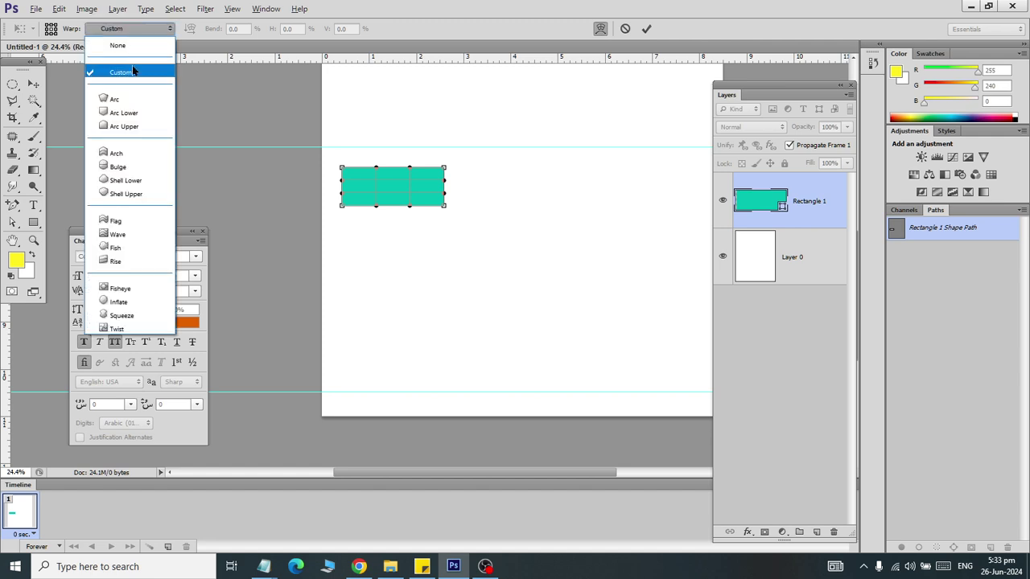
pyautogui.click(133, 153)
pyautogui.click(129, 30)
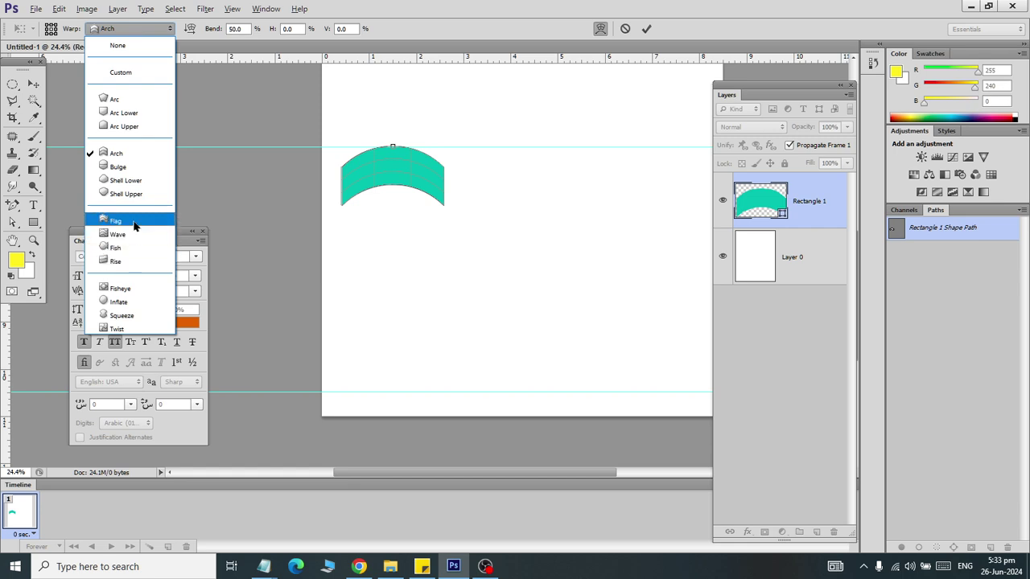
pyautogui.click(133, 222)
pyautogui.click(111, 29)
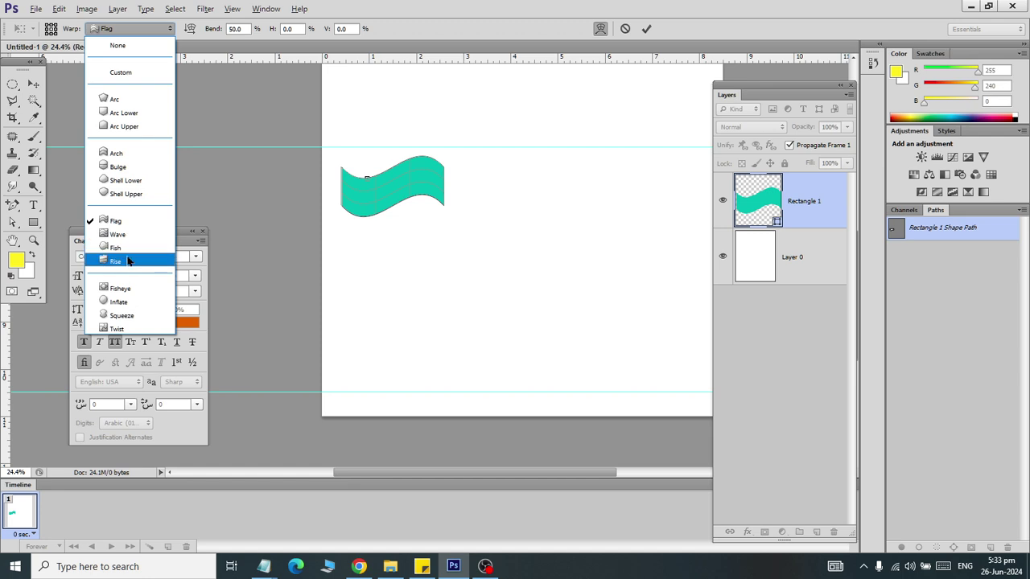
pyautogui.click(129, 256)
pyautogui.click(129, 31)
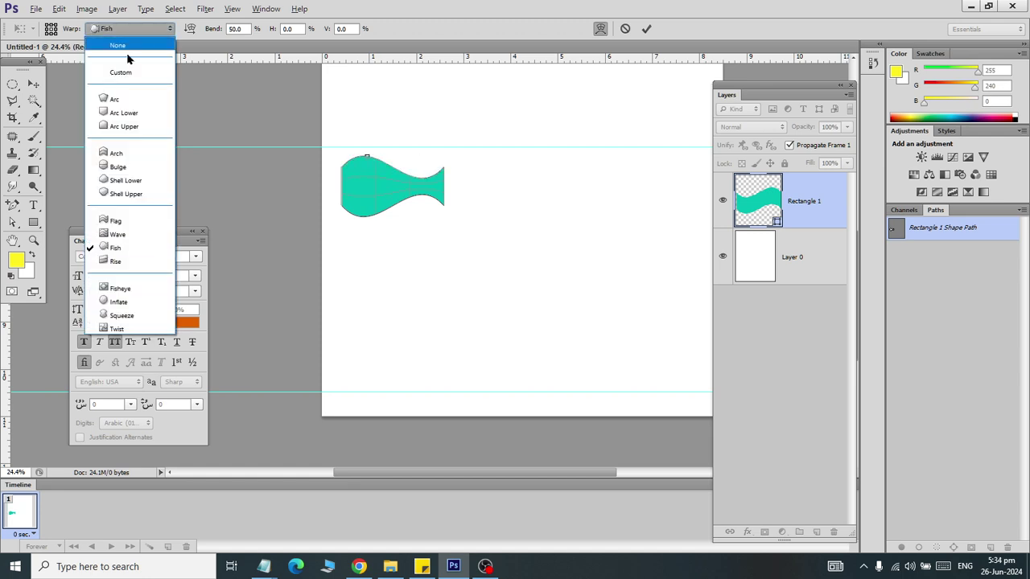
pyautogui.click(118, 303)
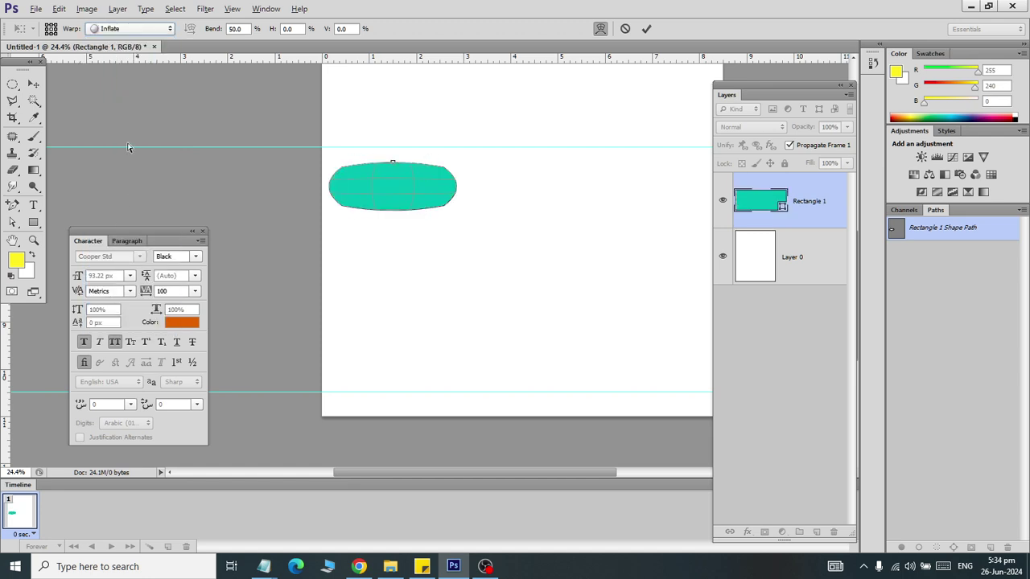
# Step: Try the Squeeze, Arc Lower and Arc Upper warp styles on the rectangle
pyautogui.click(128, 29)
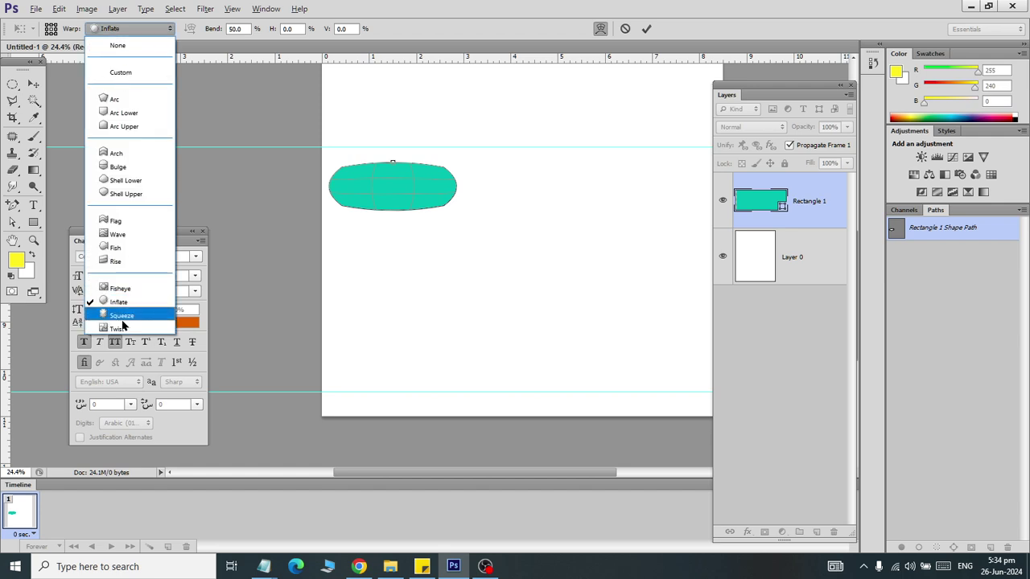
pyautogui.click(121, 314)
pyautogui.click(115, 32)
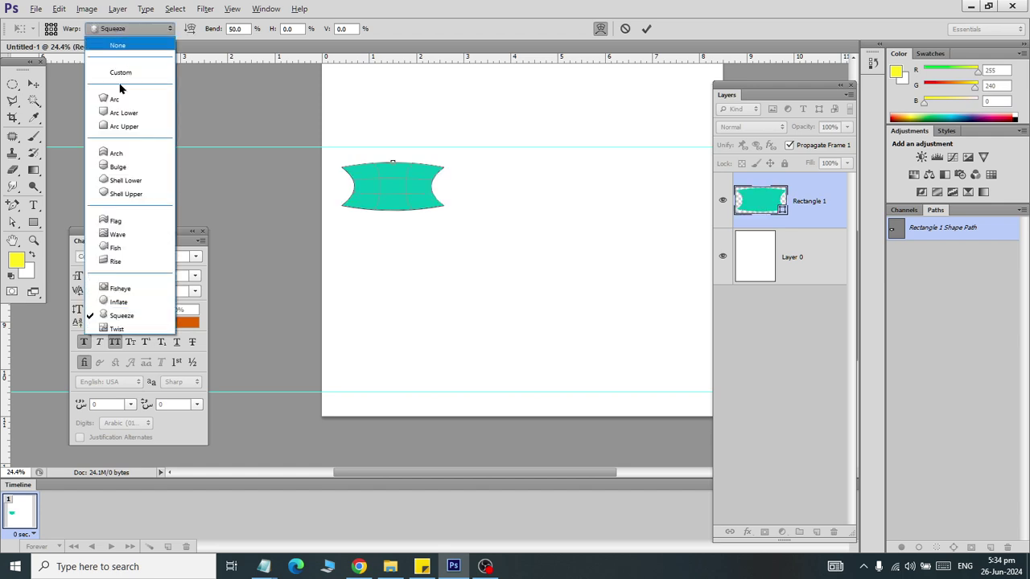
pyautogui.click(125, 113)
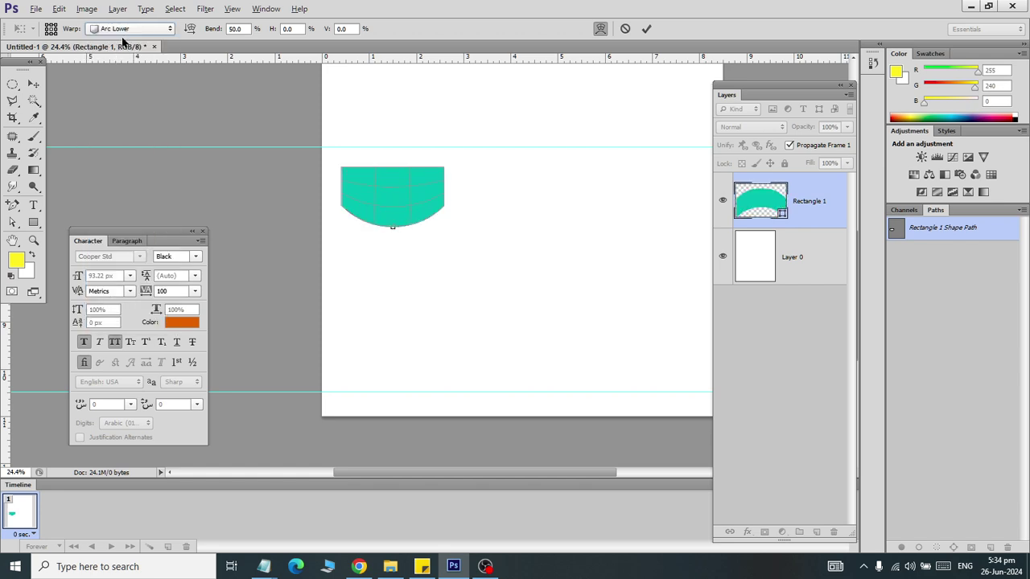
pyautogui.click(123, 33)
pyautogui.click(120, 127)
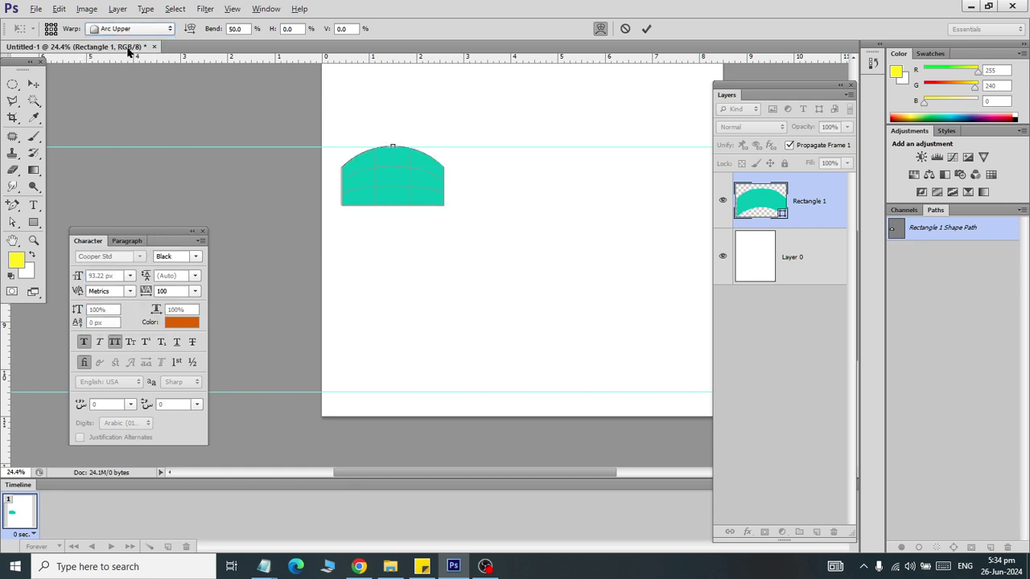
# Step: Apply the Flag warp style to the rectangle, trying the vertical warp orientation and returning it to horizontal
pyautogui.click(127, 30)
pyautogui.click(127, 222)
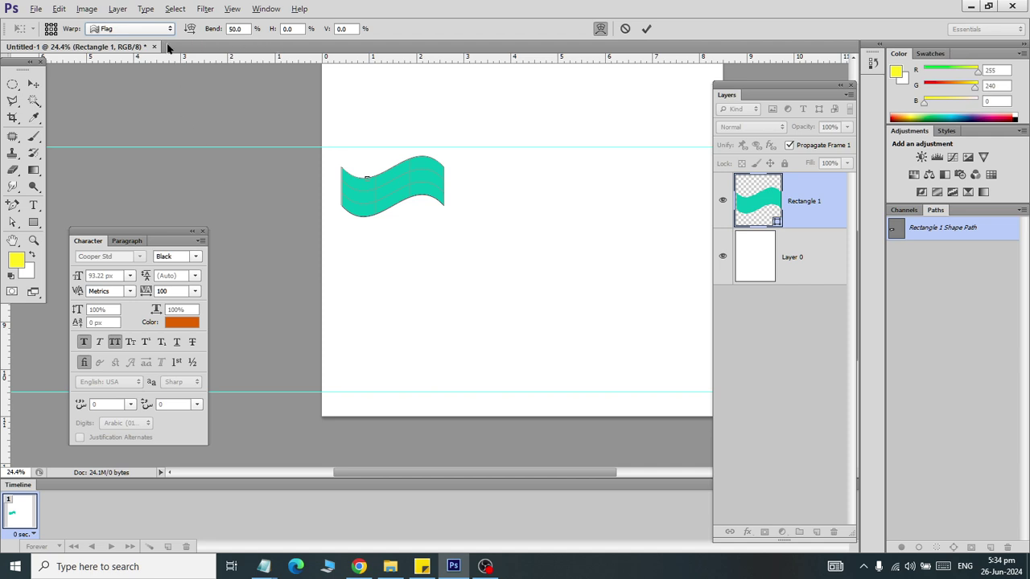
pyautogui.click(601, 29)
pyautogui.click(600, 29)
pyautogui.click(195, 29)
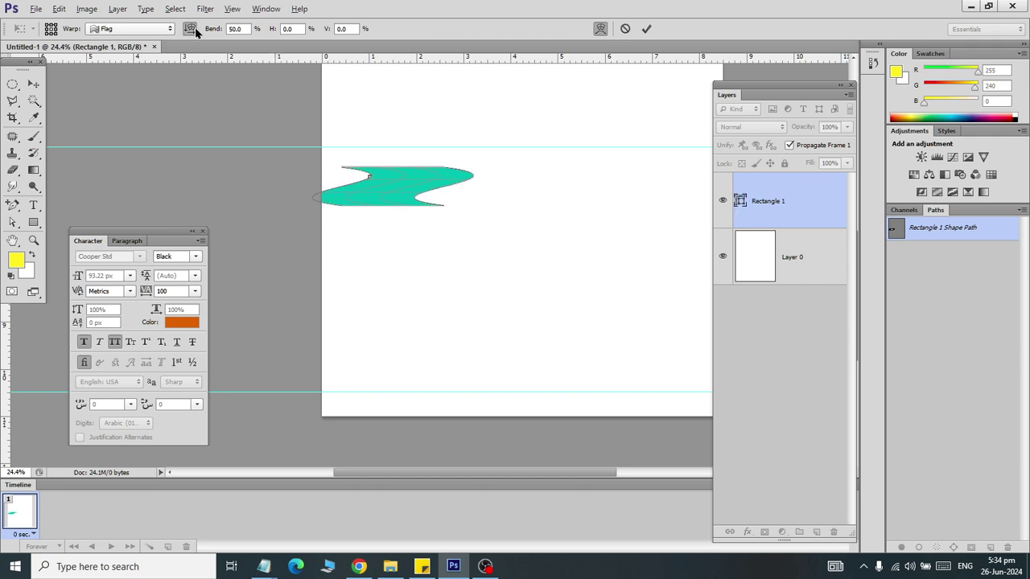
pyautogui.click(194, 29)
pyautogui.click(195, 28)
pyautogui.click(195, 29)
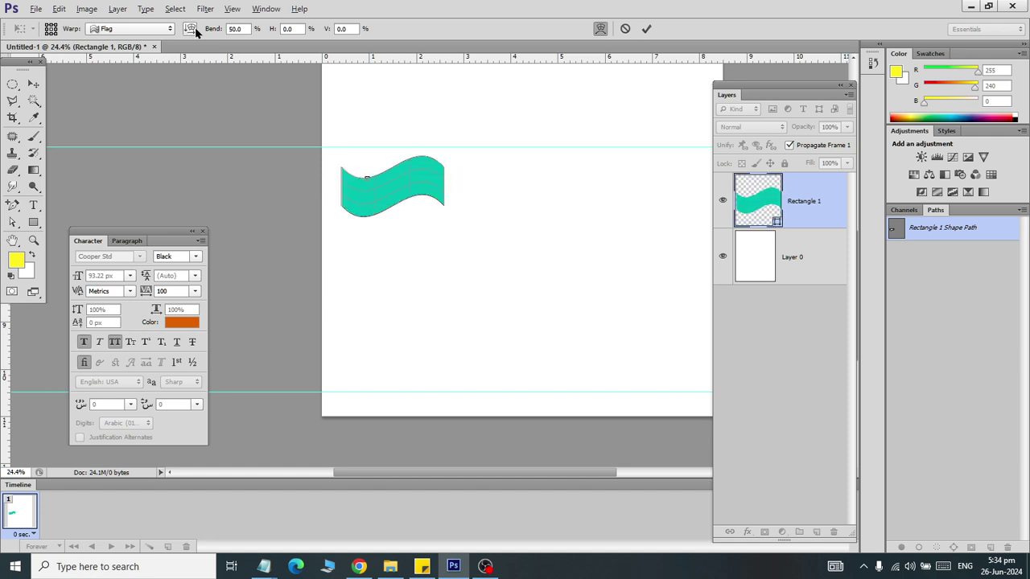
# Step: Try Bend values of 25% and 75% on the Flag warp
pyautogui.doubleClick(249, 29)
pyautogui.write('25')
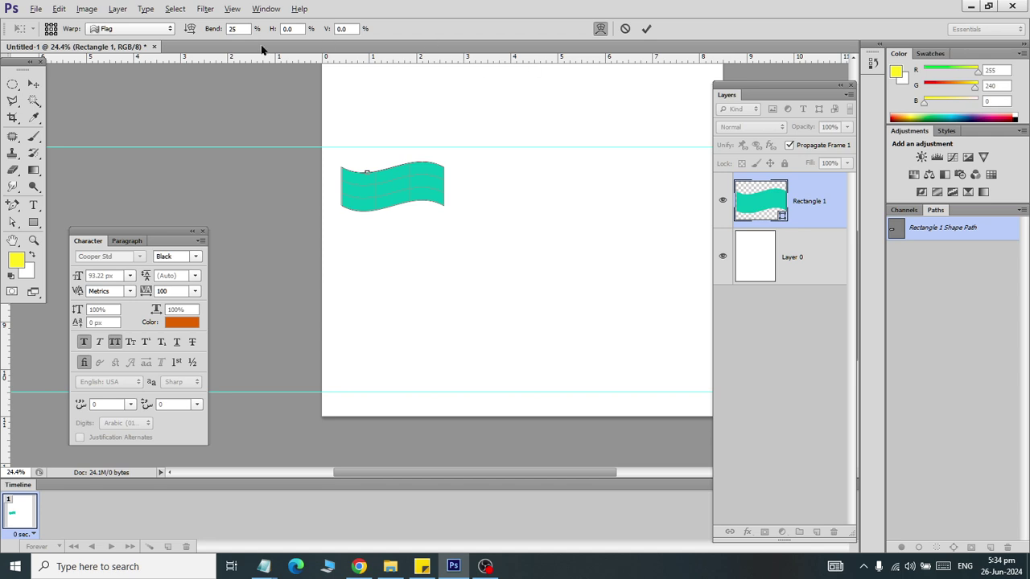
pyautogui.write('75')
pyautogui.press('Return')
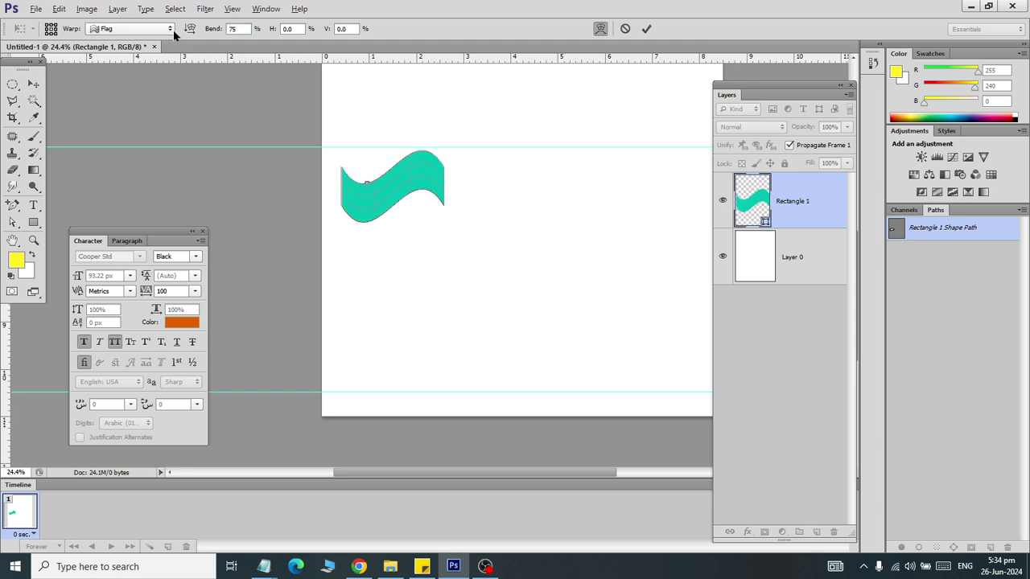
# Step: Set the Flag warp's Bend to 15% and commit the transform
pyautogui.doubleClick(239, 29)
pyautogui.write('15')
pyautogui.press('Return')
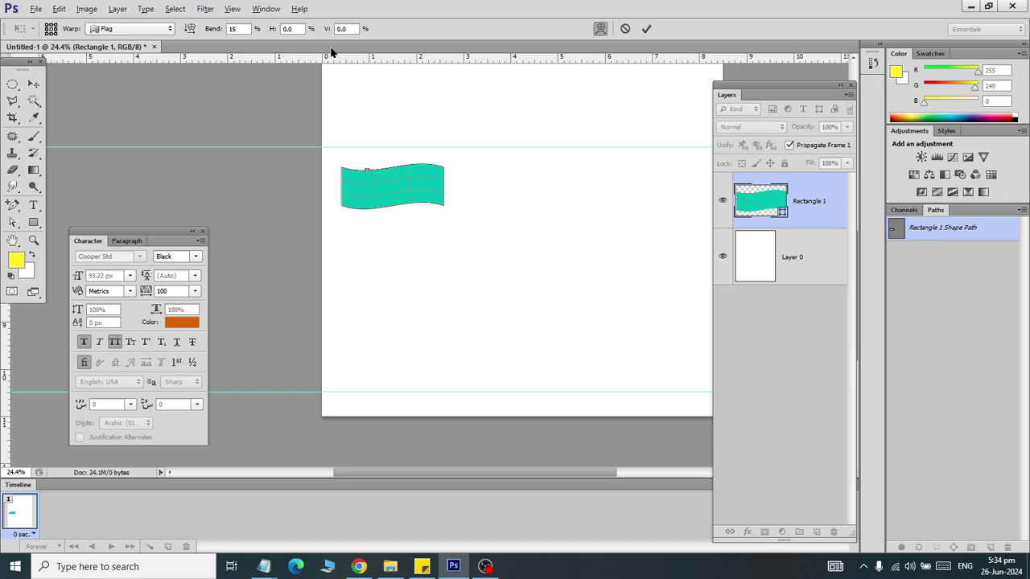
pyautogui.click(646, 29)
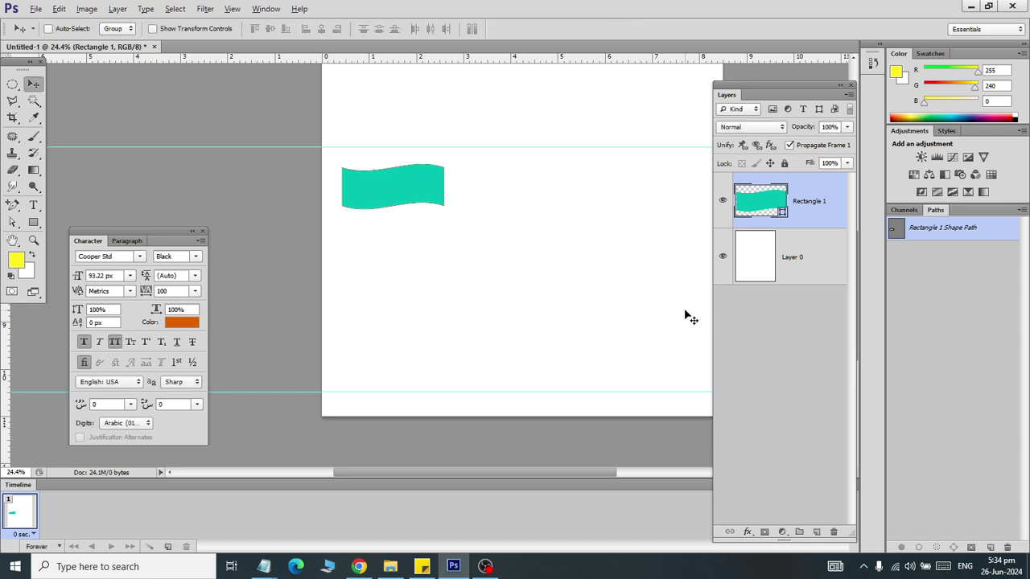
# Step: Draw a teal ellipse to the right of the warped rectangle and delete its layer
pyautogui.click(40, 222)
pyautogui.rightClick(42, 223)
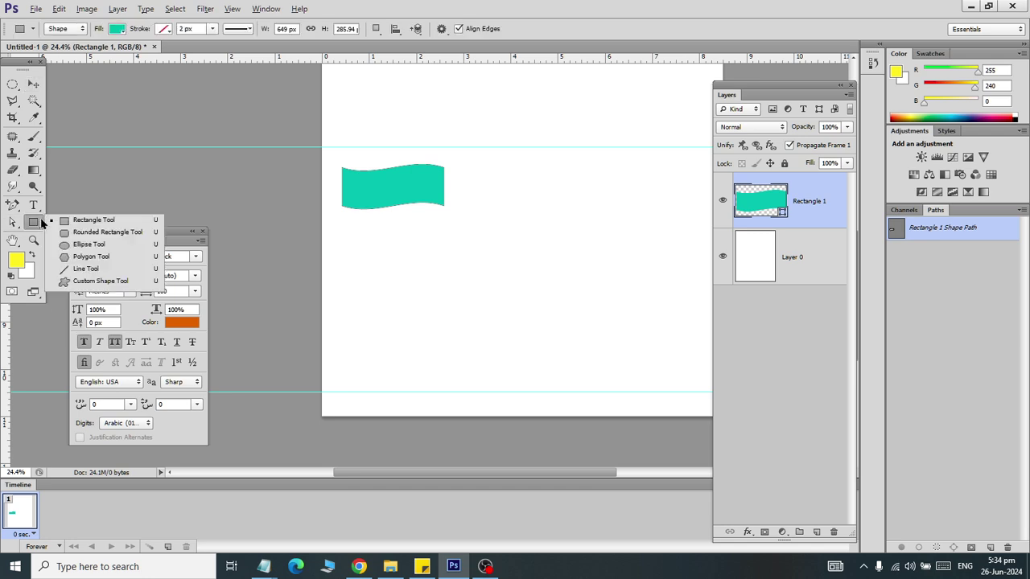
pyautogui.click(86, 255)
pyautogui.moveTo(419, 277)
pyautogui.mouseDown()
pyautogui.moveTo(505, 334)
pyautogui.moveTo(540, 186)
pyautogui.moveTo(537, 201)
pyautogui.mouseUp()
pyautogui.click(33, 84)
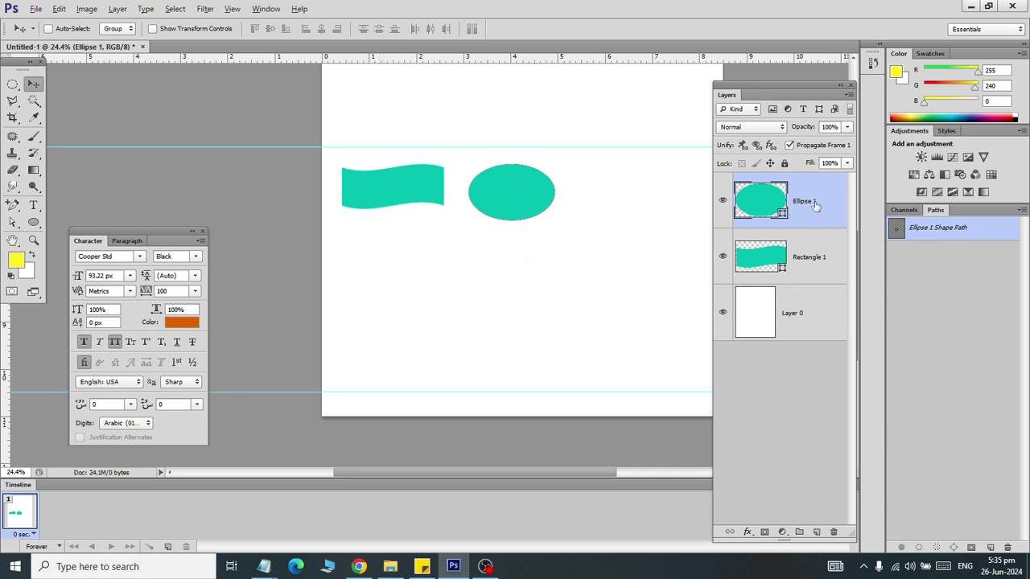
pyautogui.moveTo(814, 205); pyautogui.dragTo(833, 531)
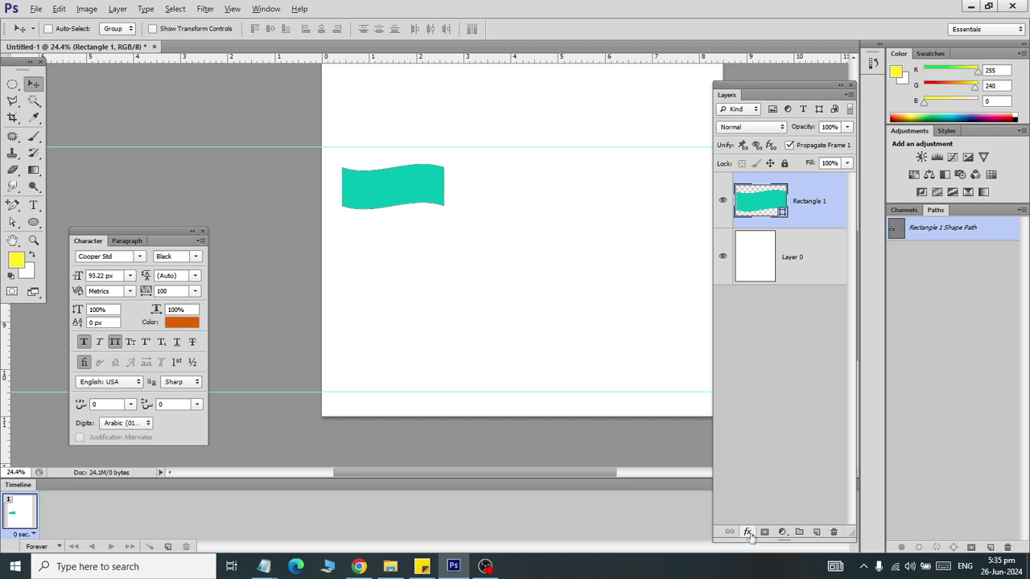
pyautogui.click(747, 531)
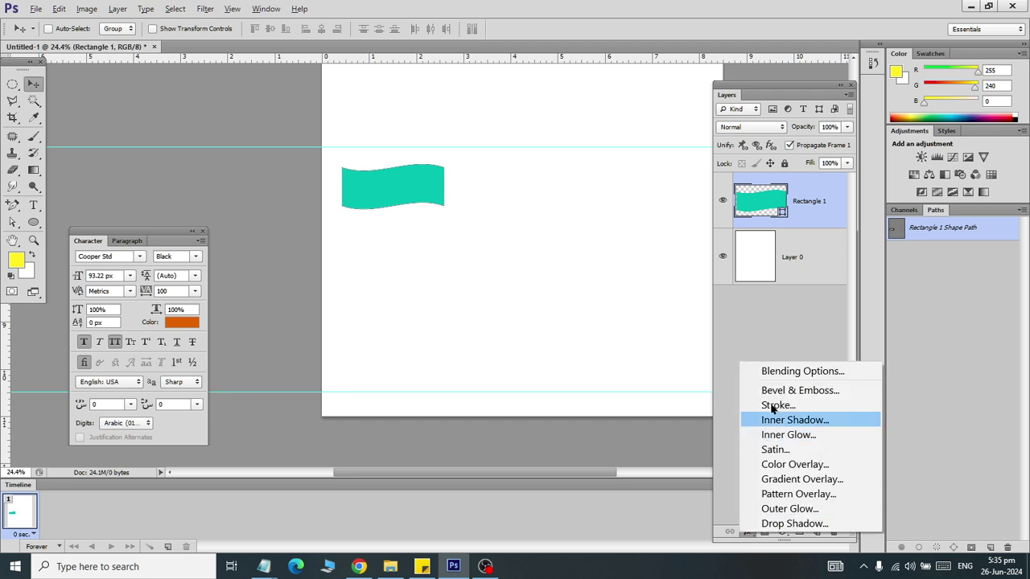
pyautogui.click(402, 6)
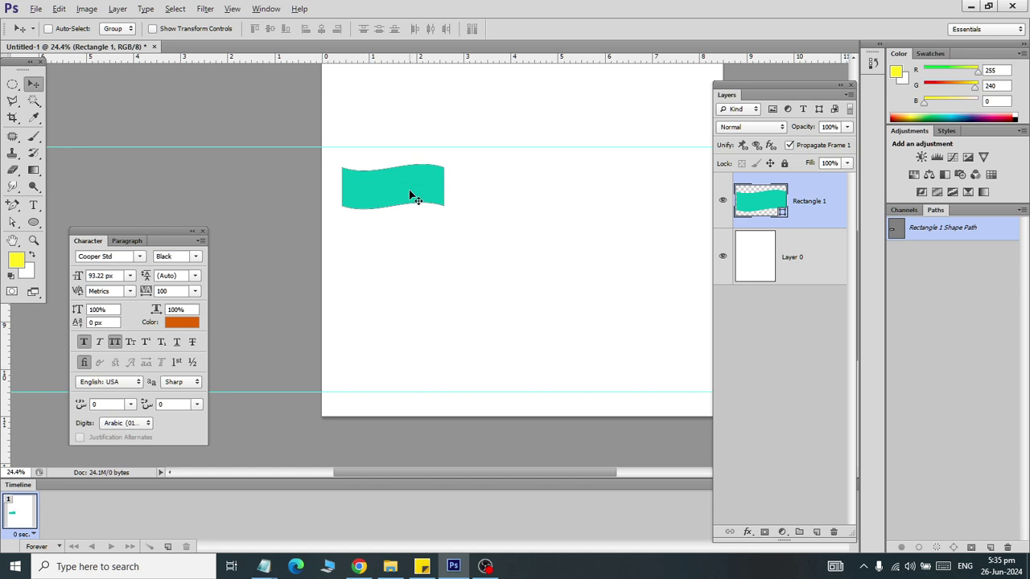
# Step: Select Layer 0 and open the image buildings.jpg from the latest folder in the Documents library
pyautogui.click(819, 264)
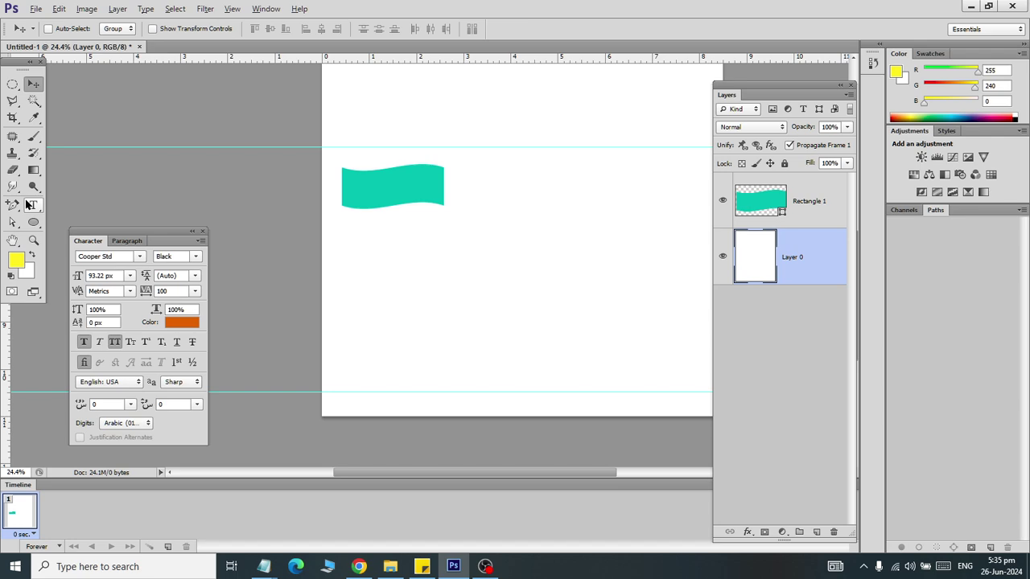
pyautogui.hotkey('ctrl', 'o')
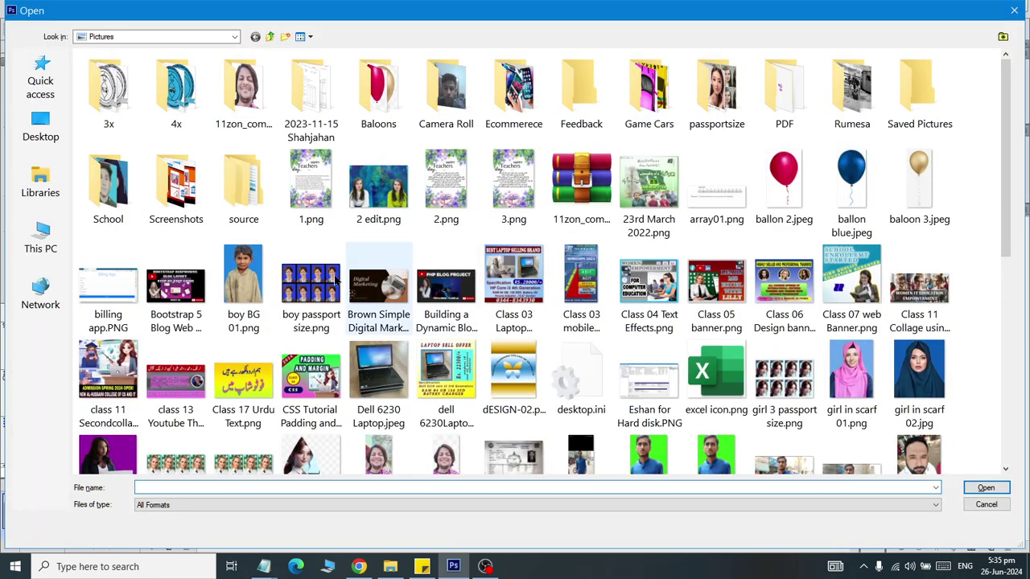
pyautogui.click(40, 184)
pyautogui.doubleClick(378, 79)
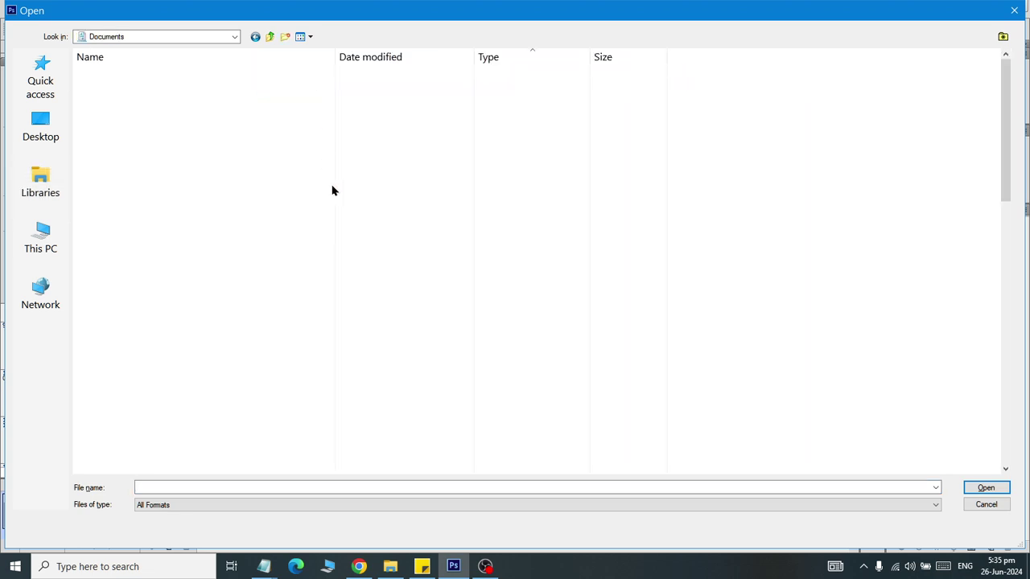
pyautogui.write('latest')
pyautogui.press('Return')
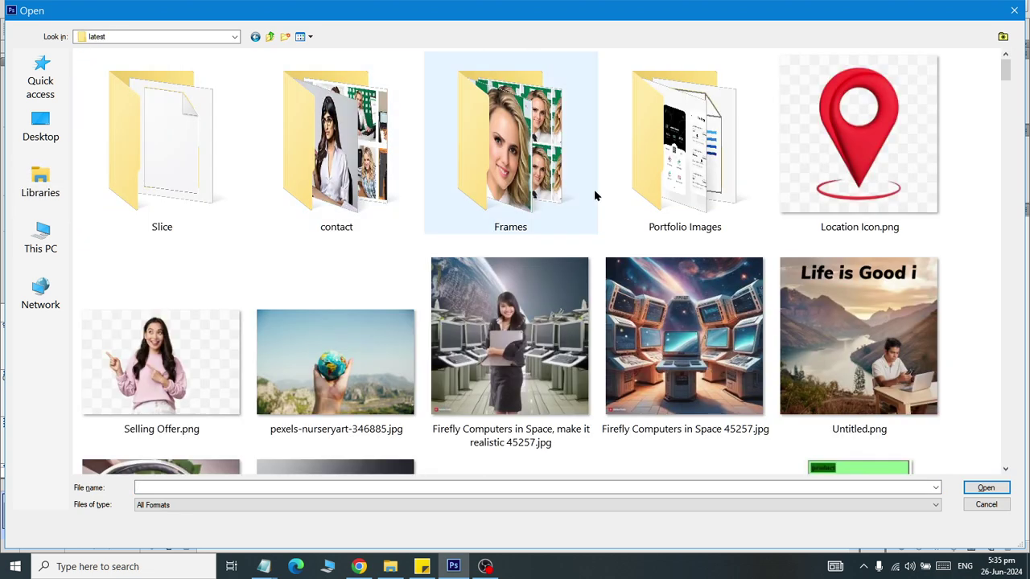
pyautogui.scroll(-15, 635, 228)
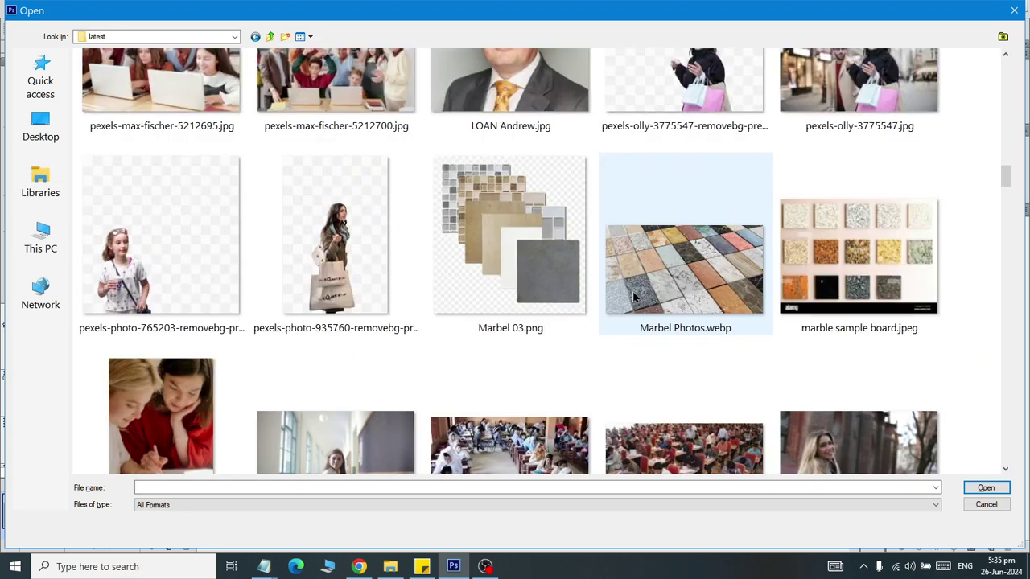
pyautogui.scroll(-12, 632, 309)
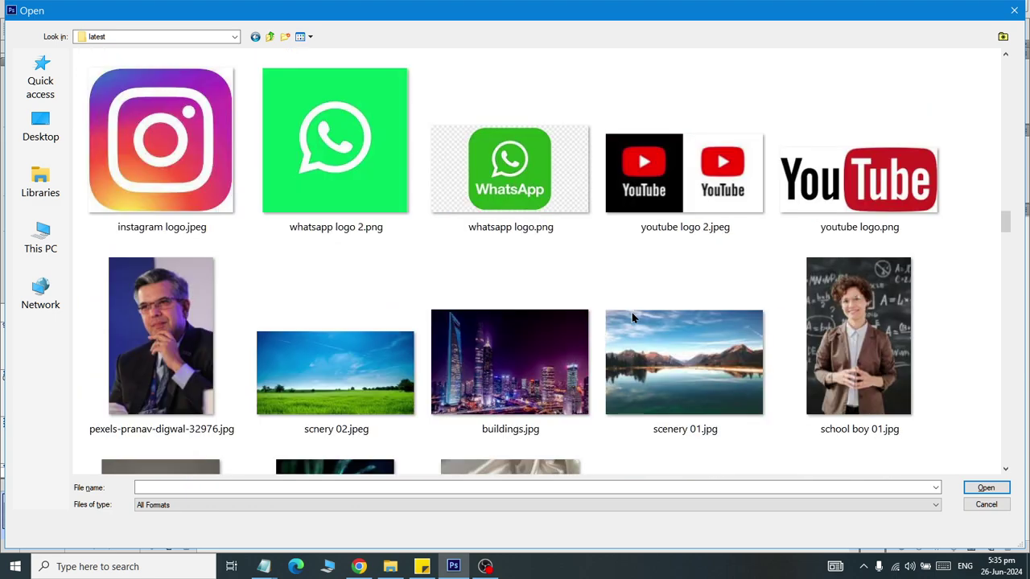
pyautogui.doubleClick(547, 368)
# Step: Copy the entire buildings image and paste it into Untitled-1 above Layer 0
pyautogui.hotkey('ctrl', 'a')
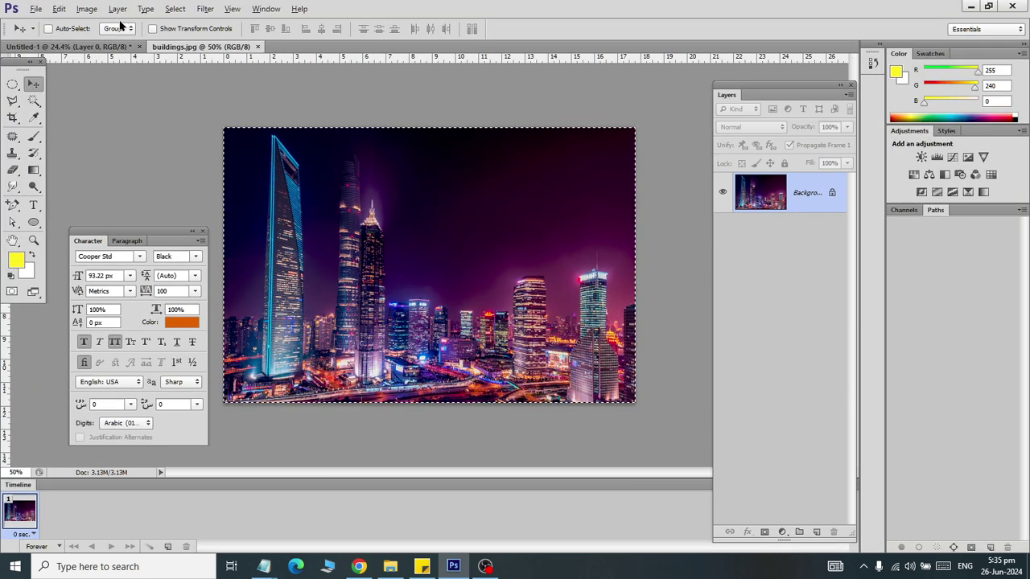
pyautogui.hotkey('ctrl', 'c')
pyautogui.click(107, 47)
pyautogui.hotkey('ctrl', 'v')
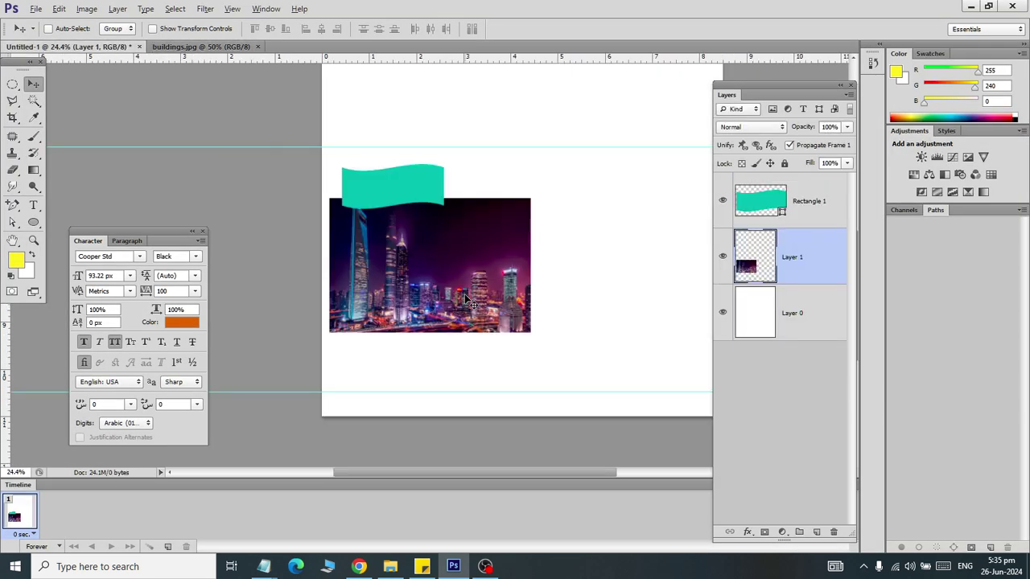
# Step: Scale the pasted city image to about 640%, position it so the towers cover the whole page, and apply the transform
pyautogui.hotkey('ctrl', 't')
pyautogui.moveTo(533, 330); pyautogui.dragTo(478, 160)
pyautogui.scroll(-3, 478, 160)
pyautogui.scroll(-1, 478, 161)
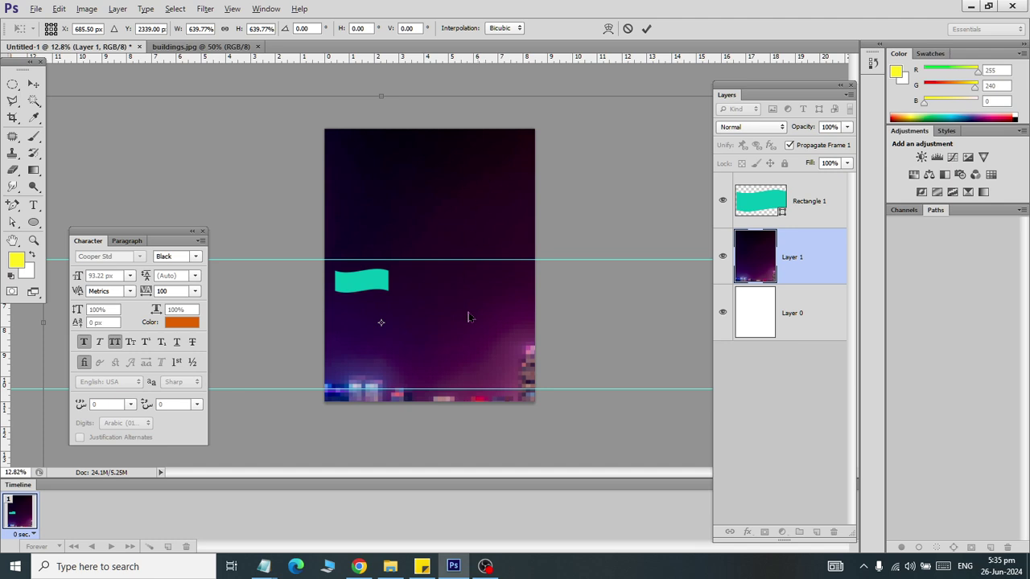
pyautogui.moveTo(466, 315); pyautogui.dragTo(502, 187)
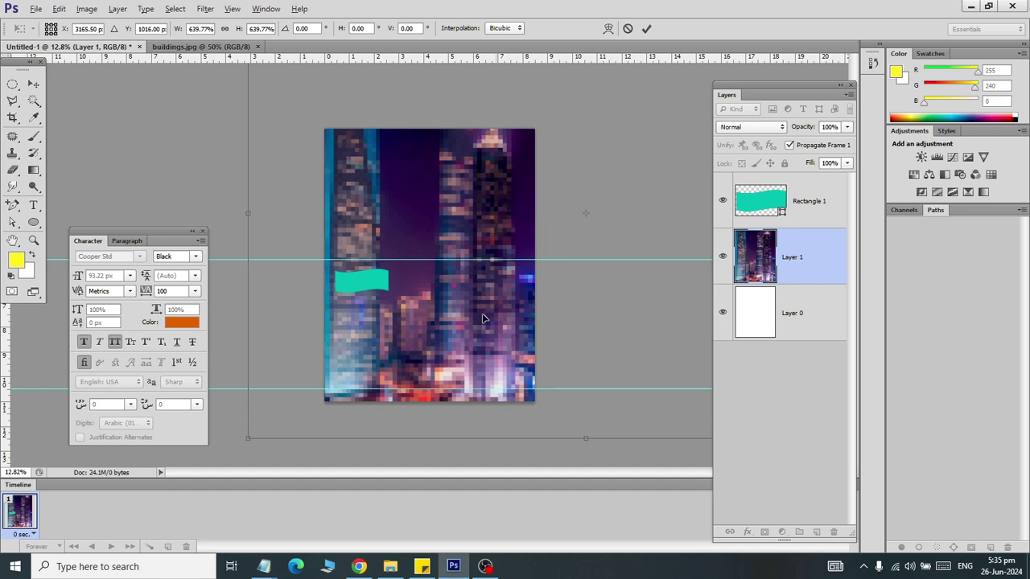
pyautogui.click(33, 83)
pyautogui.click(451, 220)
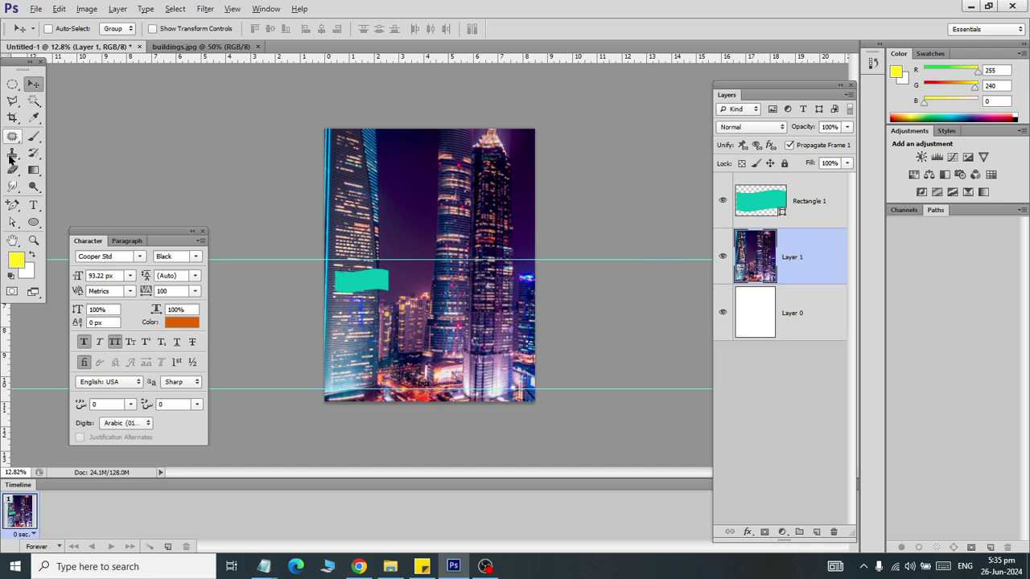
# Step: Add a new layer above the city image and draw a rectangle of about 5912 × 7177 px over the entire page
pyautogui.click(33, 222)
pyautogui.click(75, 223)
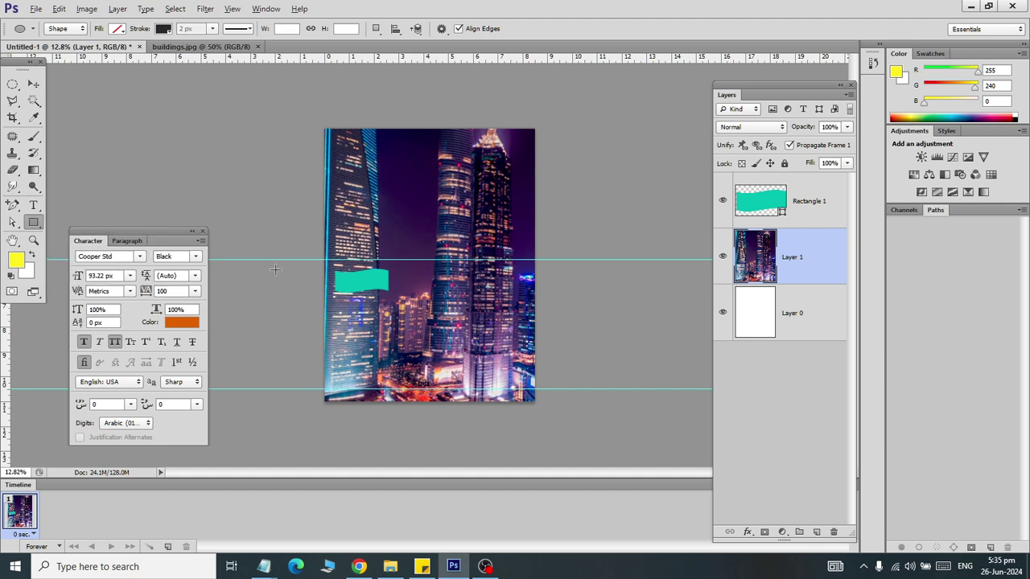
pyautogui.click(816, 531)
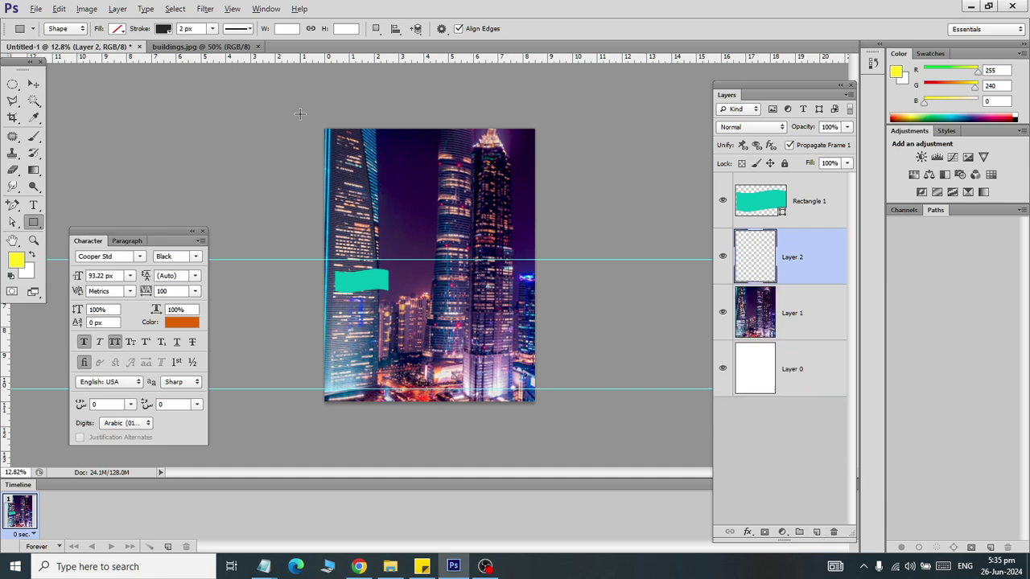
pyautogui.moveTo(299, 113); pyautogui.dragTo(553, 412)
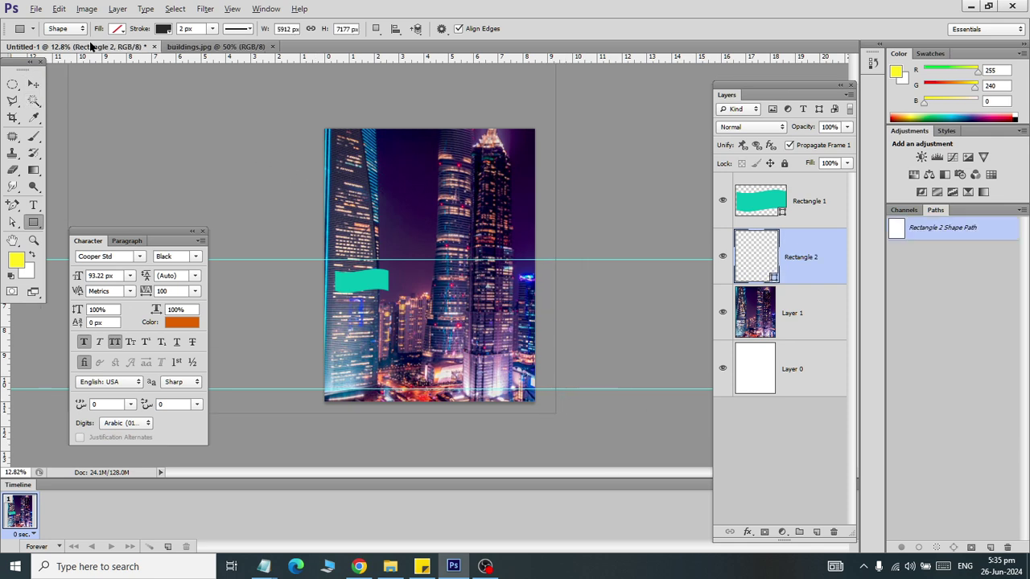
# Step: Set the page-covering rectangle's fill colour to dark blue
pyautogui.click(119, 29)
pyautogui.click(127, 137)
pyautogui.click(163, 30)
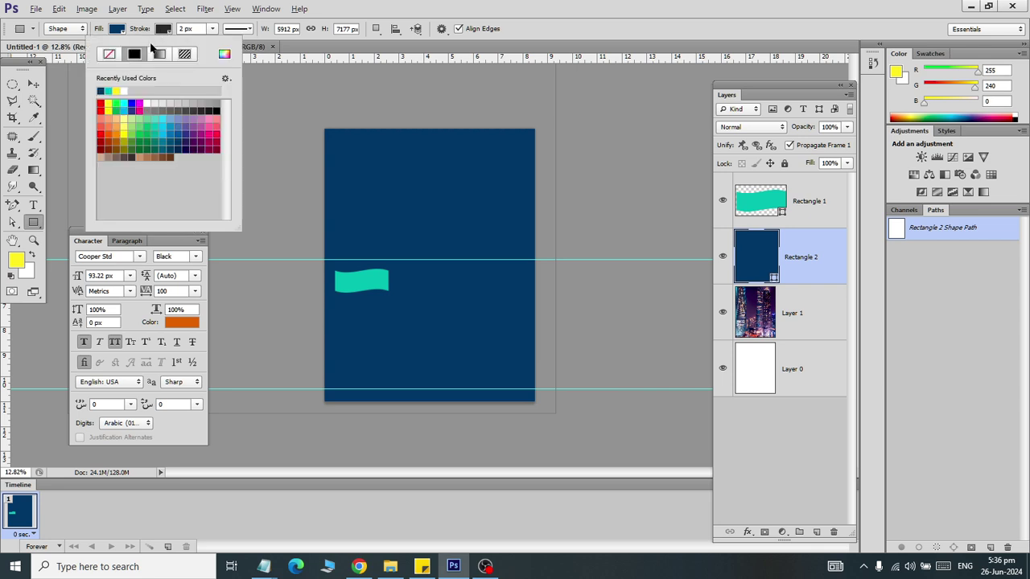
pyautogui.press('v')
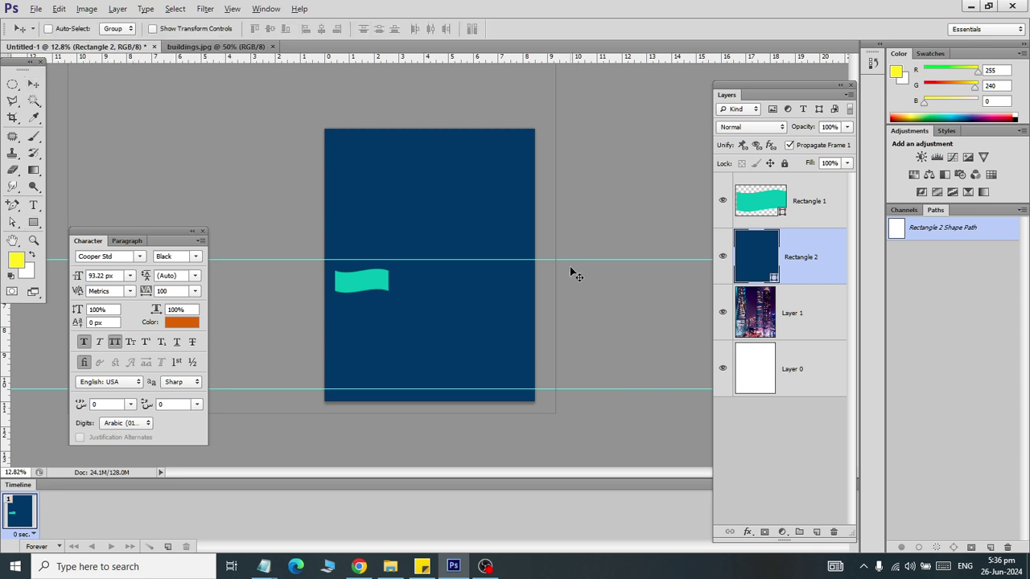
# Step: Scale the dark blue rectangle to about 43% width and 46% height so it fits the page edges, and apply the transform
pyautogui.hotkey('ctrl', 't')
pyautogui.moveTo(552, 414); pyautogui.dragTo(417, 299)
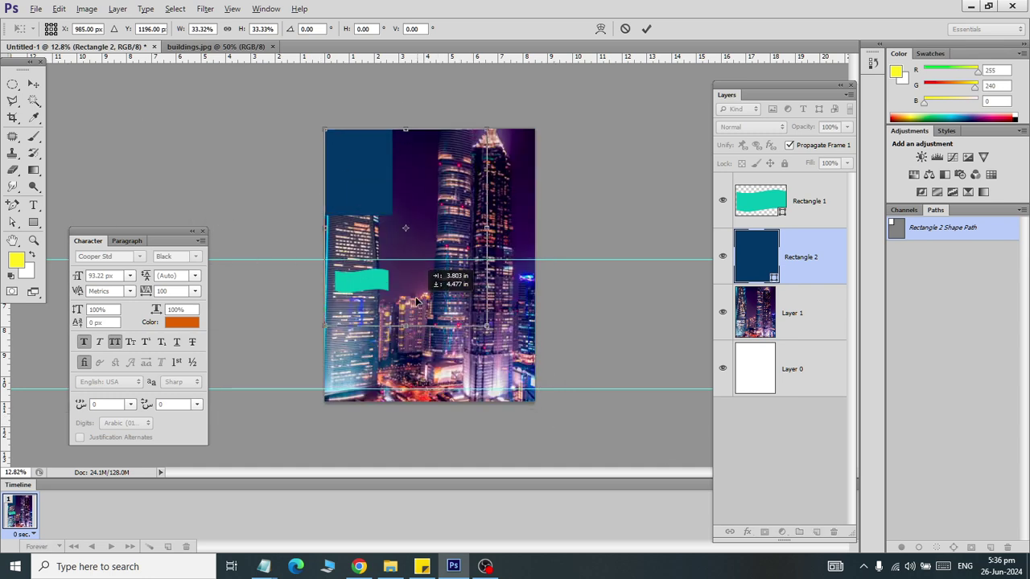
pyautogui.moveTo(490, 330); pyautogui.dragTo(549, 373)
pyautogui.click(33, 84)
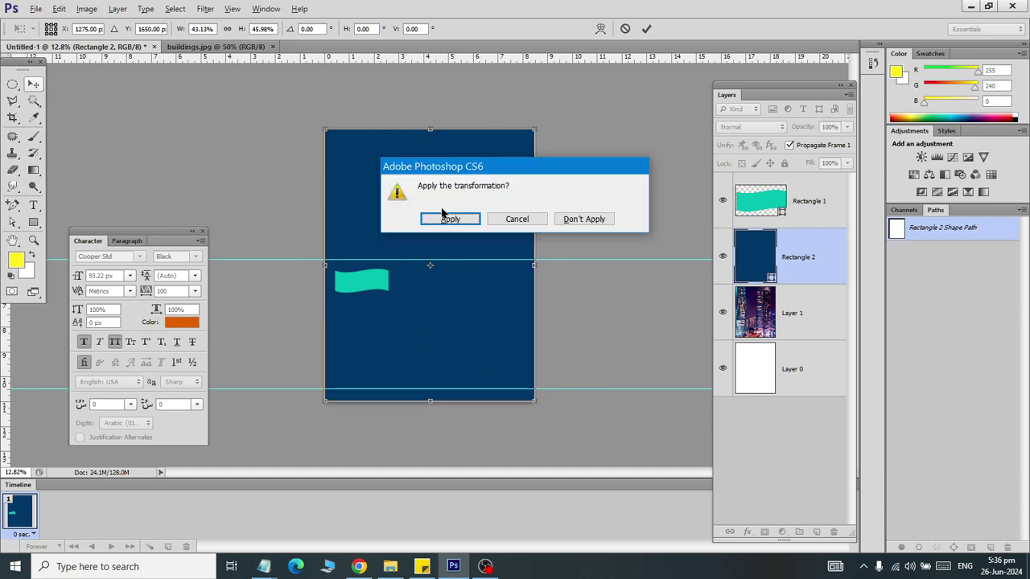
pyautogui.click(446, 215)
# Step: Change the Rectangle 2 fill colour from dark blue to a neutral grey
pyautogui.doubleClick(761, 258)
pyautogui.moveTo(612, 120); pyautogui.dragTo(588, 171)
pyautogui.click(883, 88)
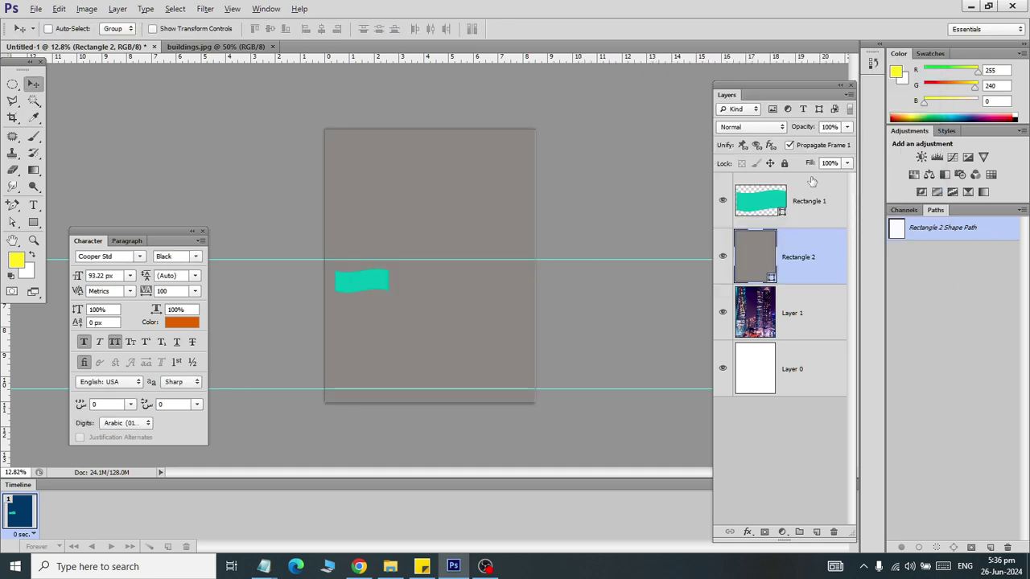
# Step: Set the grey rectangle layer's Fill to 50% after trying lower values, so it overlays the city image
pyautogui.click(829, 163)
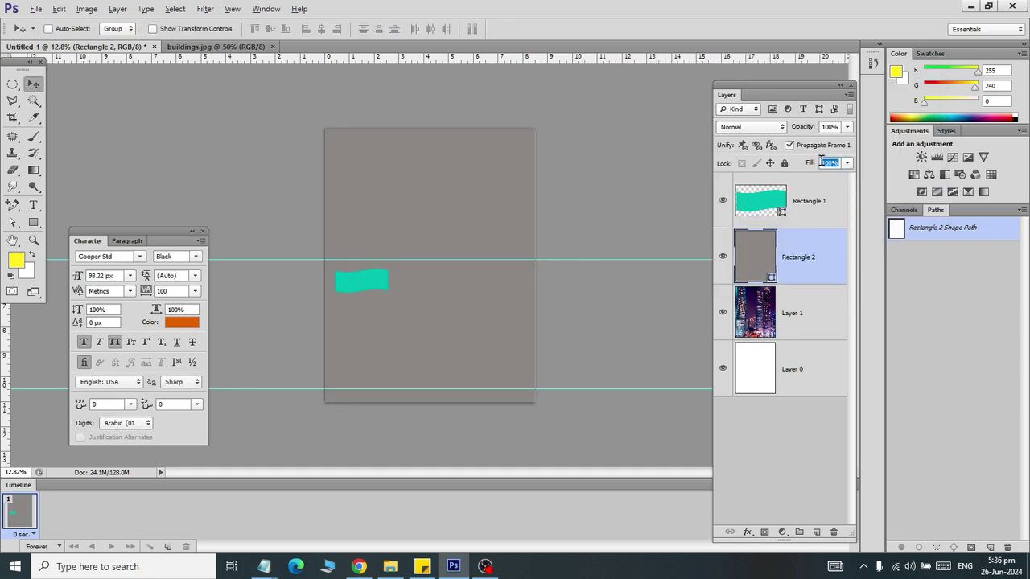
pyautogui.write('10')
pyautogui.press('Return')
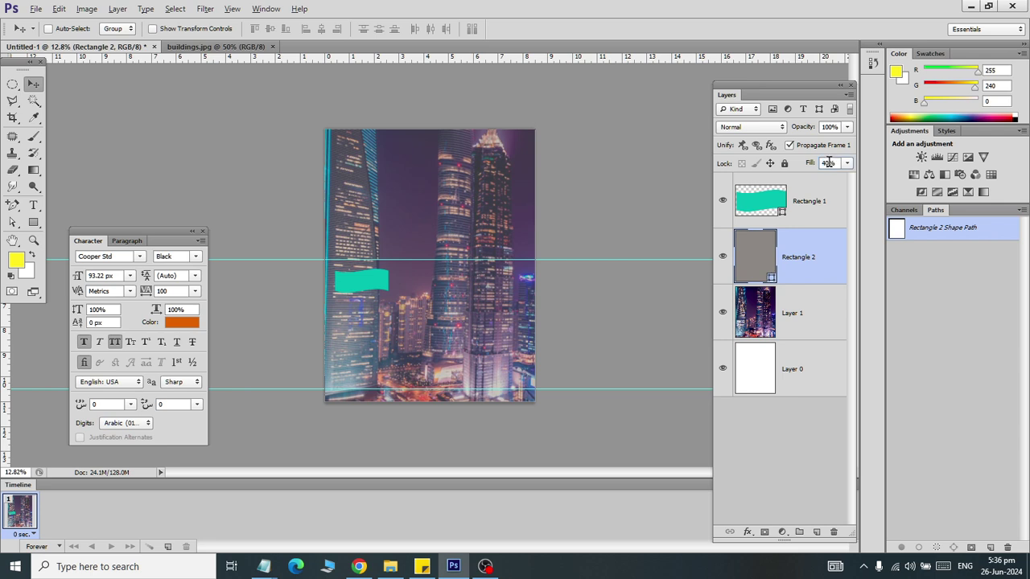
pyautogui.press('Return')
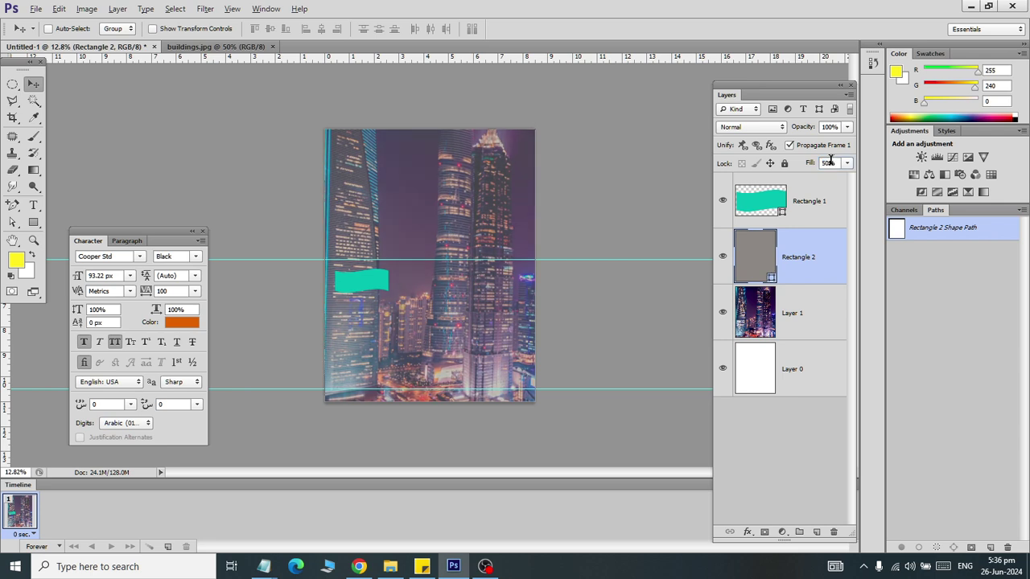
# Step: Try to shift the grey overlay about 0.35 in horizontally, and select the teal flag's layer, Rectangle 1
pyautogui.scroll(1, 584, 189)
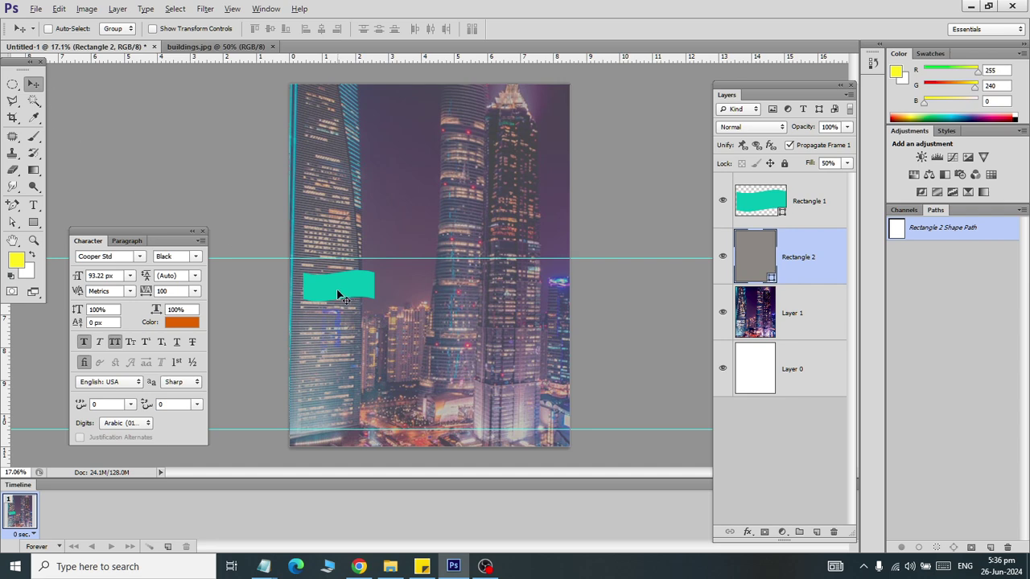
pyautogui.moveTo(347, 293); pyautogui.dragTo(360, 295)
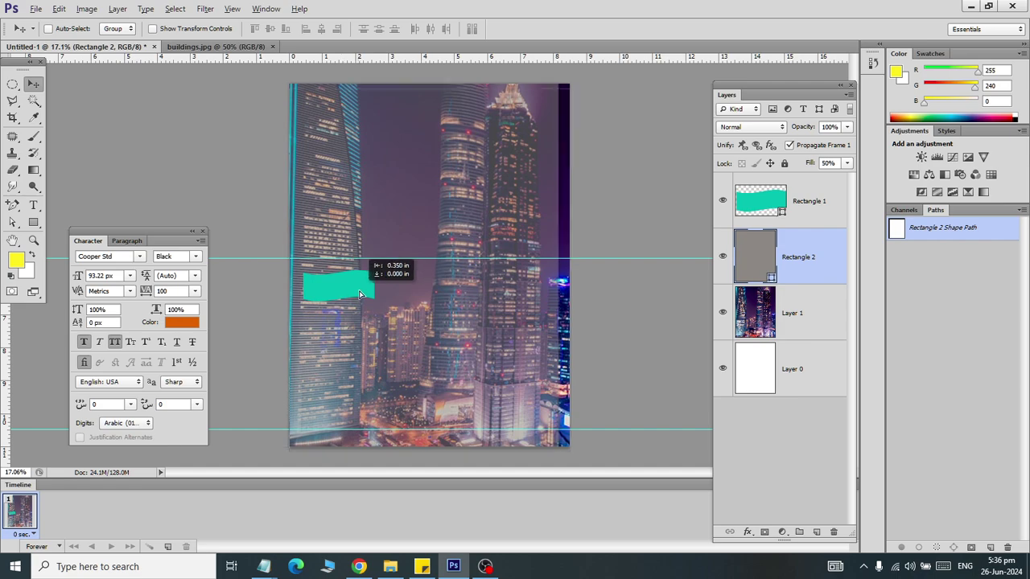
pyautogui.hotkey('alt', ']')
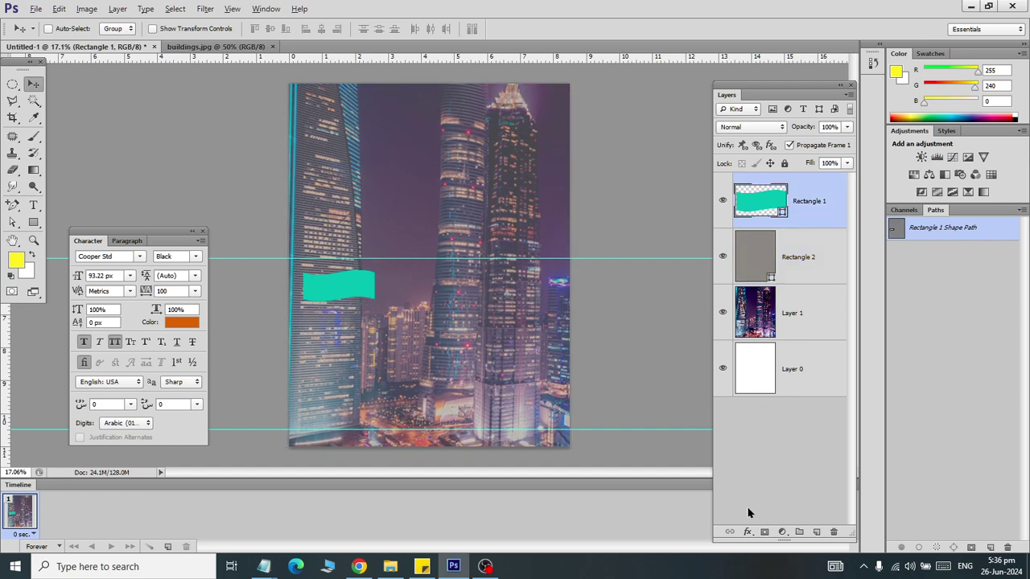
# Step: Start saving the document under a new name and go to the Horizon folder inside Ps Files in the Documents library
pyautogui.hotkey('ctrl', 'shift', 's')
pyautogui.click(58, 178)
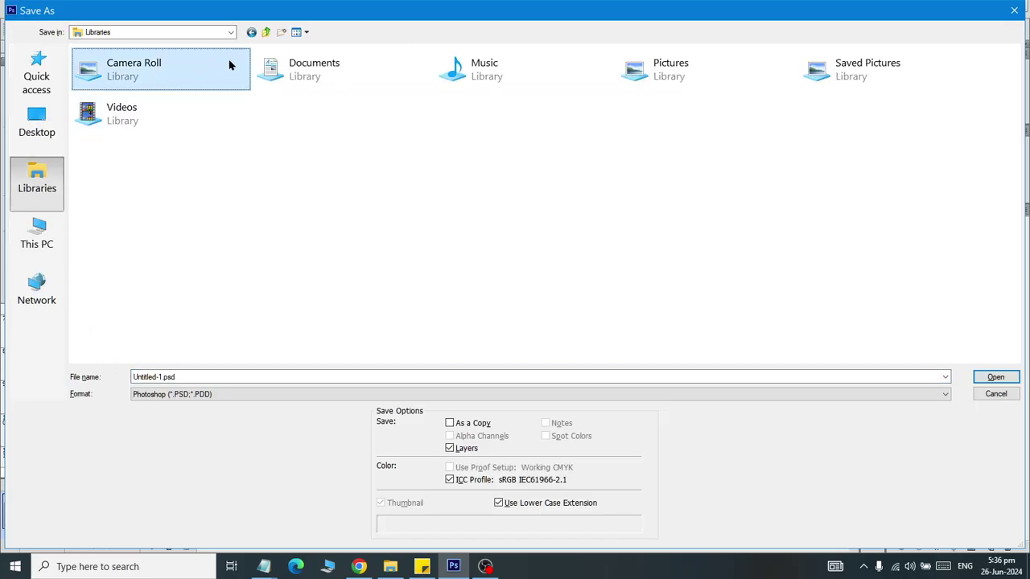
pyautogui.doubleClick(269, 62)
pyautogui.scroll(-15, 276, 120)
pyautogui.doubleClick(276, 123)
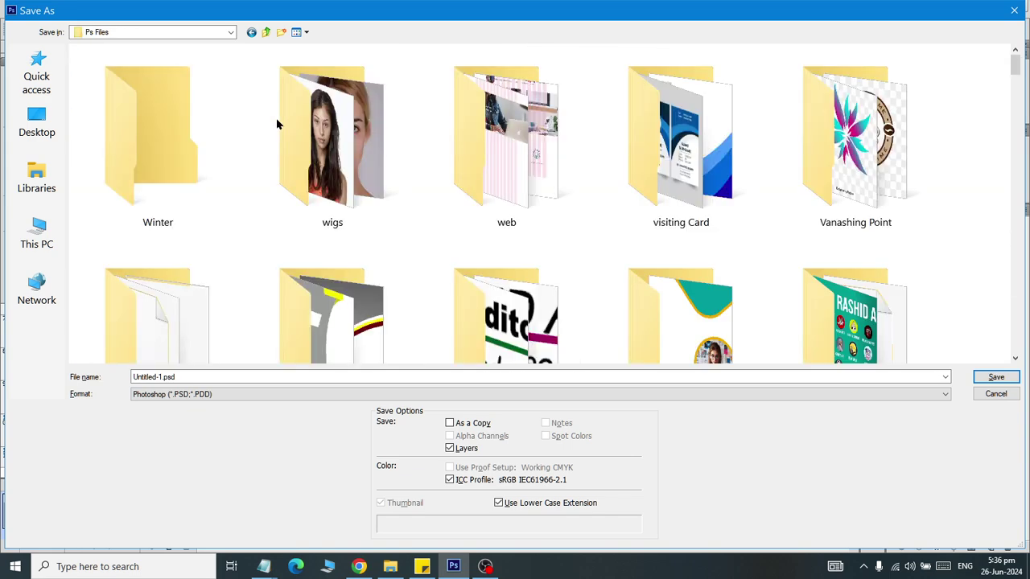
pyautogui.click(427, 124)
pyautogui.write('ho')
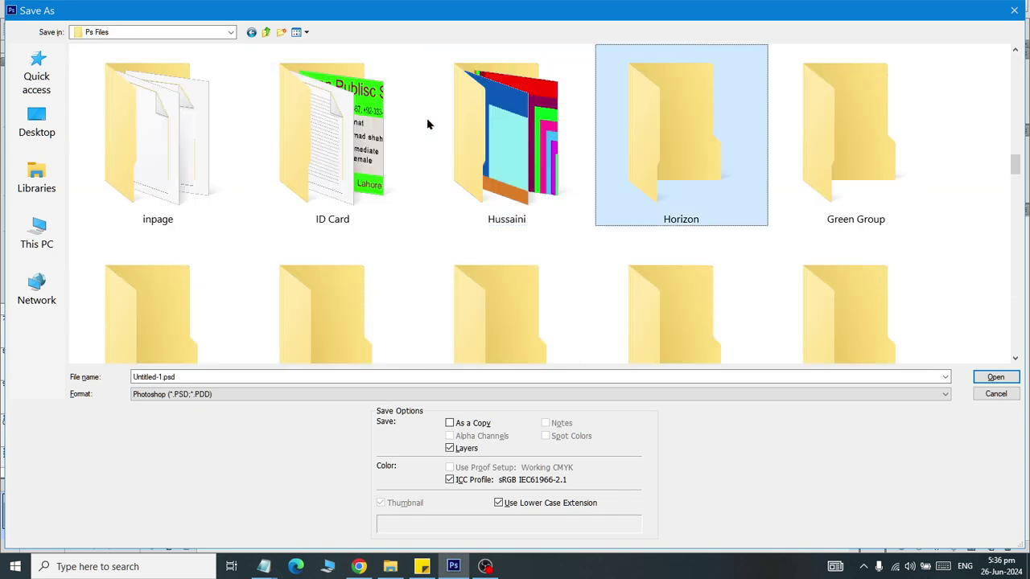
pyautogui.press('Return')
# Step: Save the document in the Horizon folder as a Photoshop file named "cLASS 19 aNOTHER A4 Poster", accepting the format options
pyautogui.scroll(-10, 394, 214)
pyautogui.scroll(10, 402, 211)
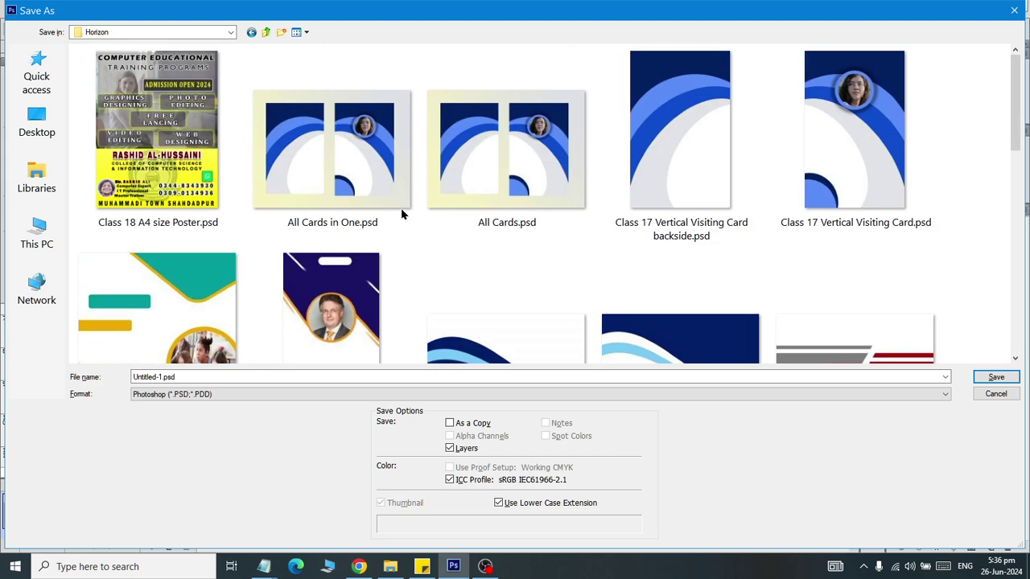
pyautogui.scroll(-10, 402, 218)
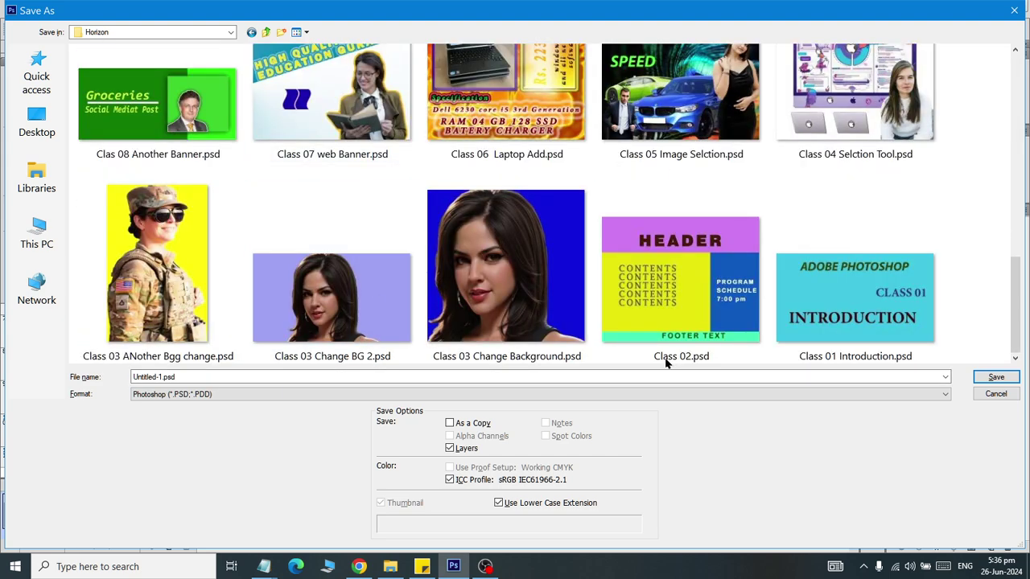
pyautogui.scroll(10, 664, 362)
pyautogui.click(200, 380)
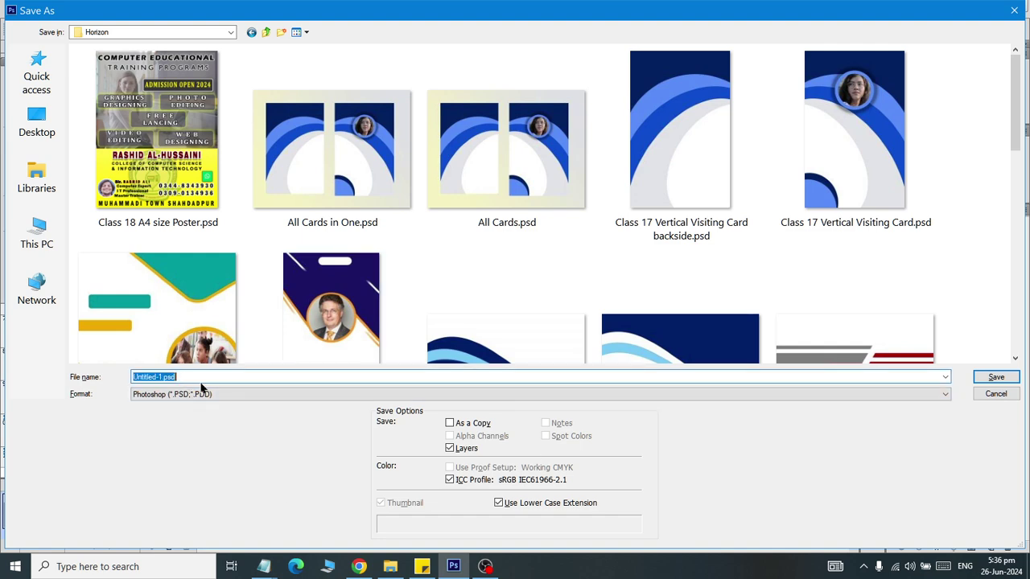
pyautogui.write('cLASS 19 ')
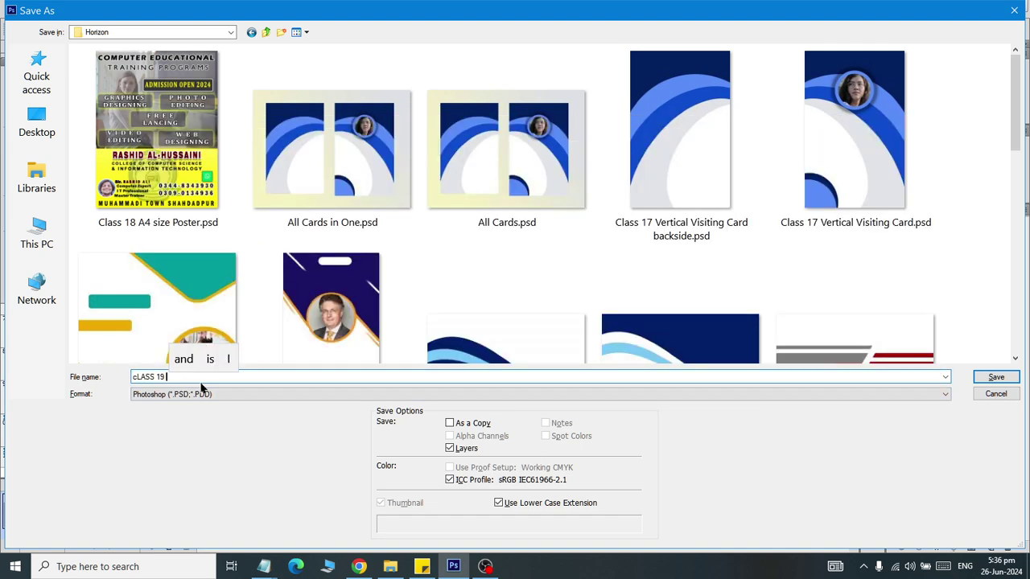
pyautogui.write('aNOTHER ')
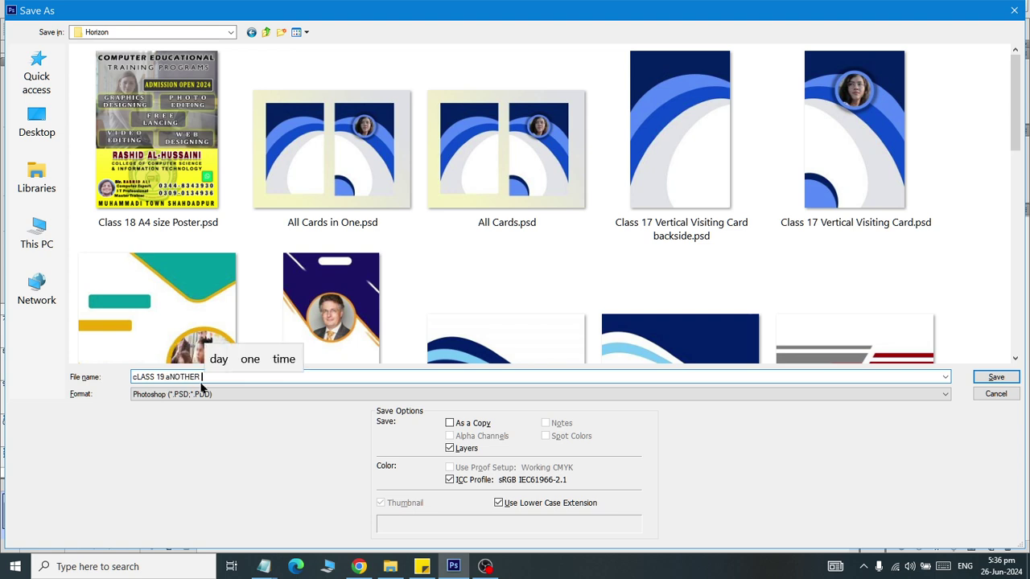
pyautogui.write('A4 Poster')
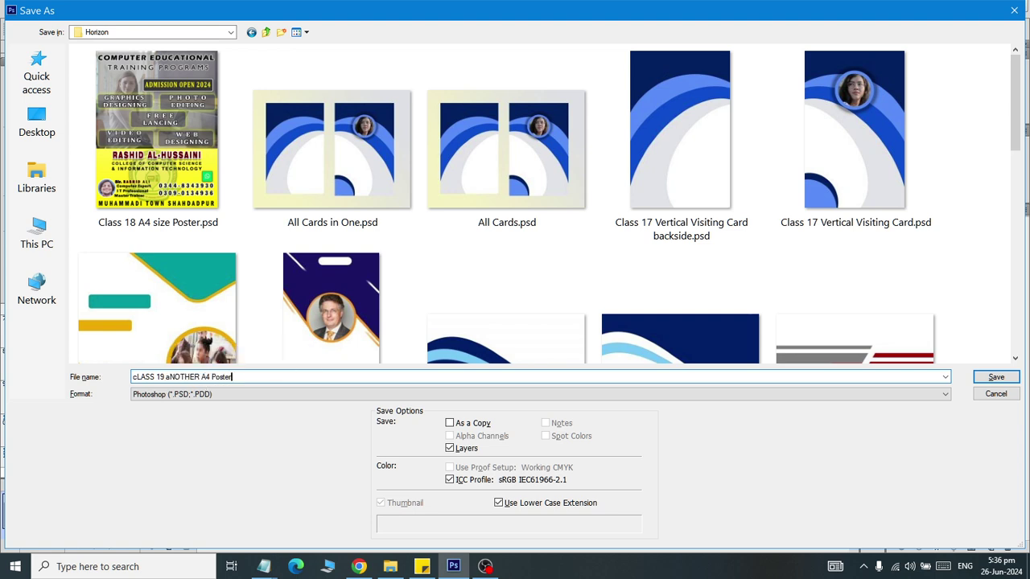
pyautogui.press('Return')
pyautogui.click(649, 171)
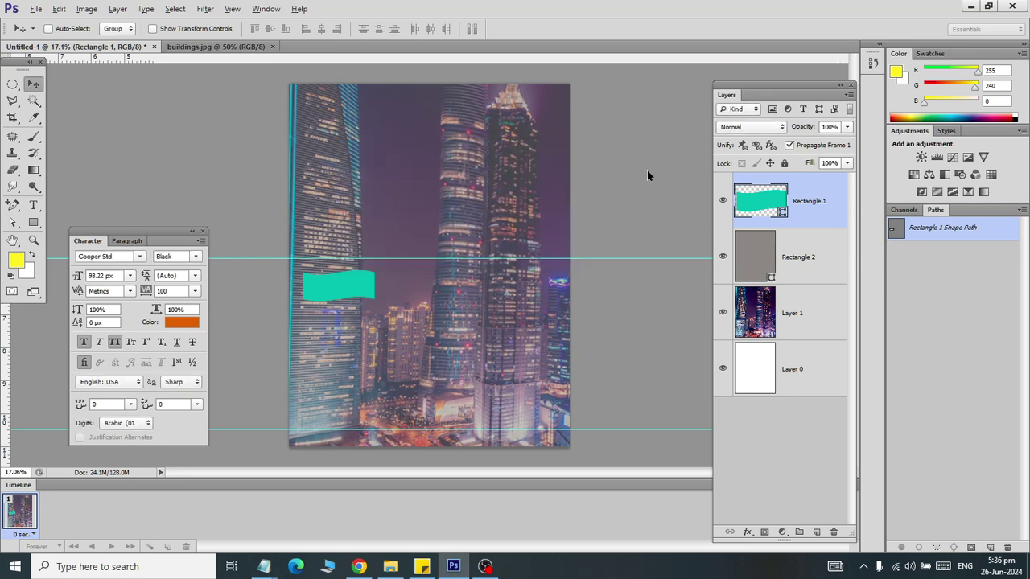
# Step: Open the blending options of the Rectangle 1 flag layer and enable an Outer Glow, leaving Drop Shadow off
pyautogui.scroll(3, 339, 287)
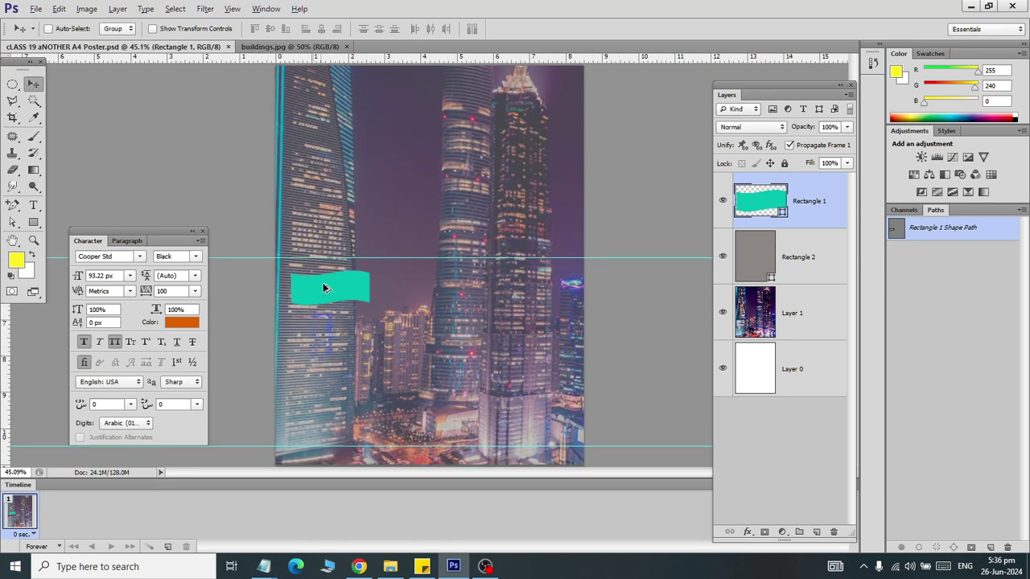
pyautogui.scroll(-2, 482, 322)
pyautogui.scroll(-2, 569, 314)
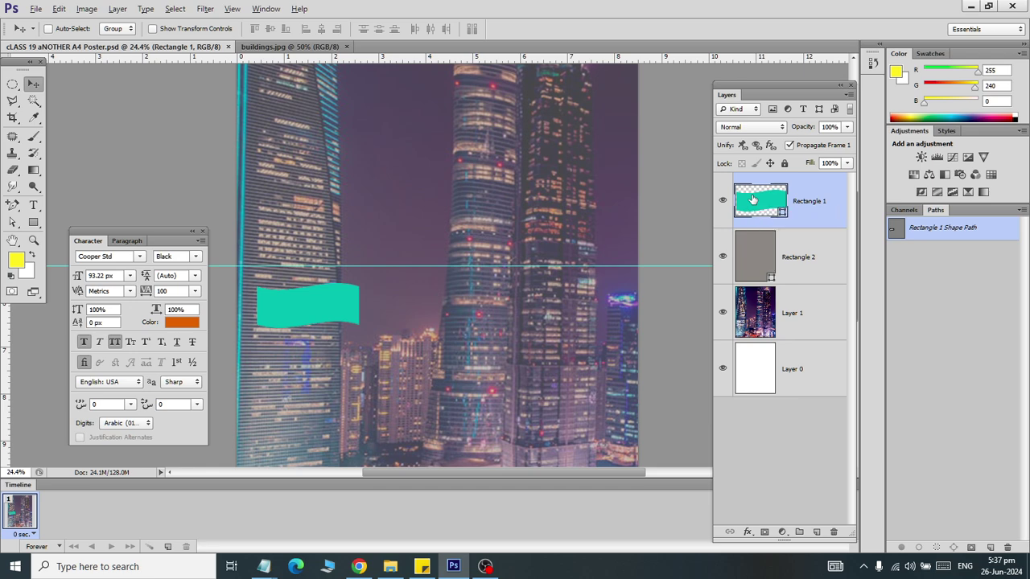
pyautogui.doubleClick(752, 199)
pyautogui.press('Escape')
pyautogui.click(755, 529)
pyautogui.click(761, 368)
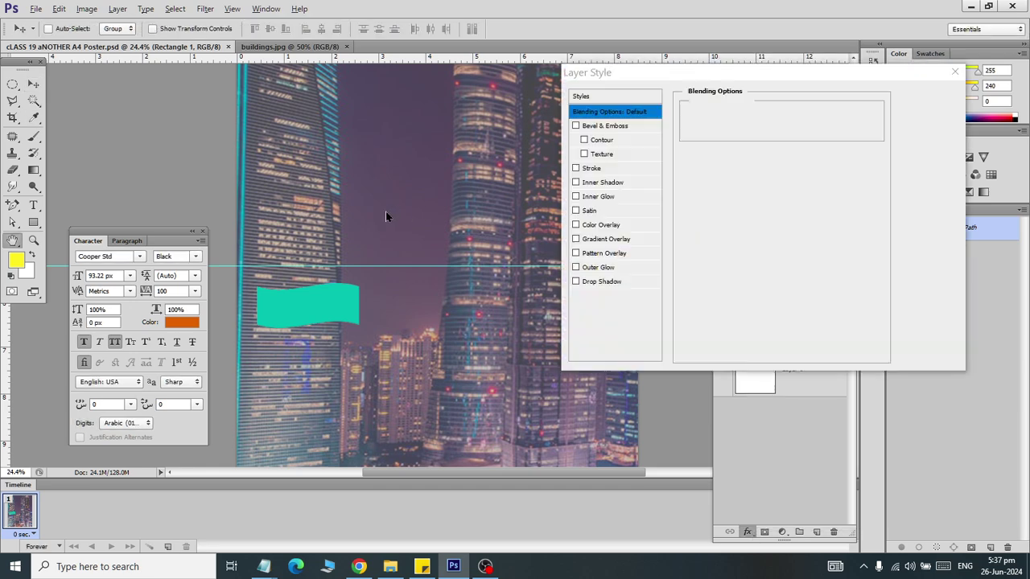
pyautogui.click(576, 282)
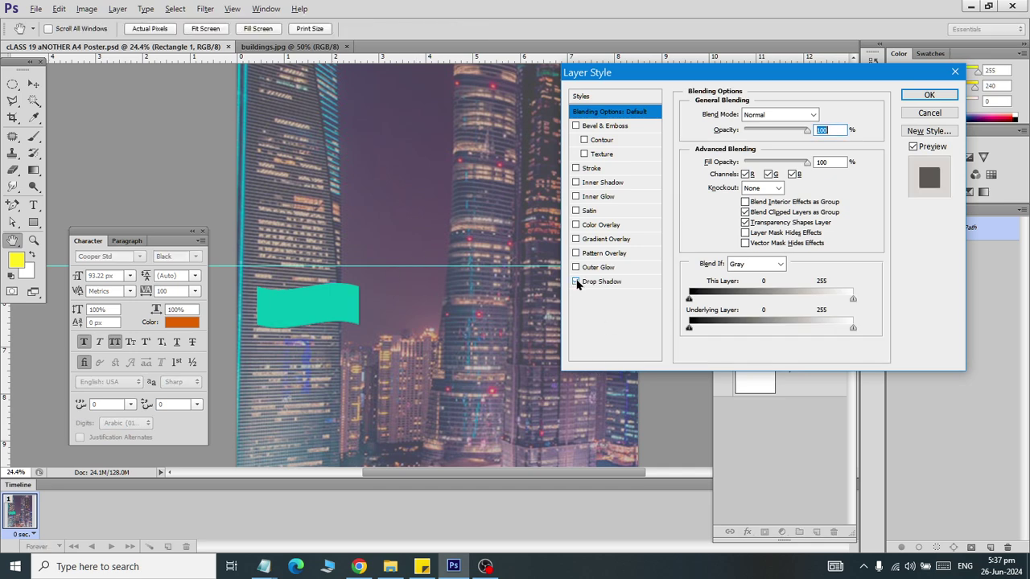
pyautogui.click(576, 282)
pyautogui.click(594, 267)
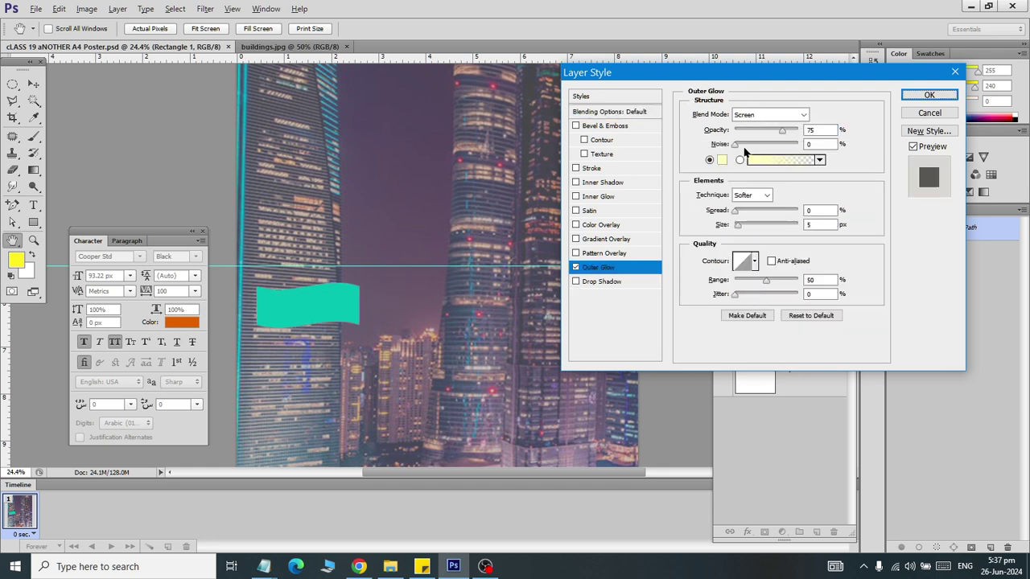
# Step: Set the flag's Outer Glow size to 51 px, its colour to light cyan-blue and its blend mode to Normal
pyautogui.moveTo(739, 226)
pyautogui.mouseDown()
pyautogui.moveTo(752, 227)
pyautogui.moveTo(766, 170)
pyautogui.mouseUp()
pyautogui.click(723, 160)
pyautogui.moveTo(697, 99); pyautogui.dragTo(673, 97)
pyautogui.click(892, 88)
pyautogui.click(779, 115)
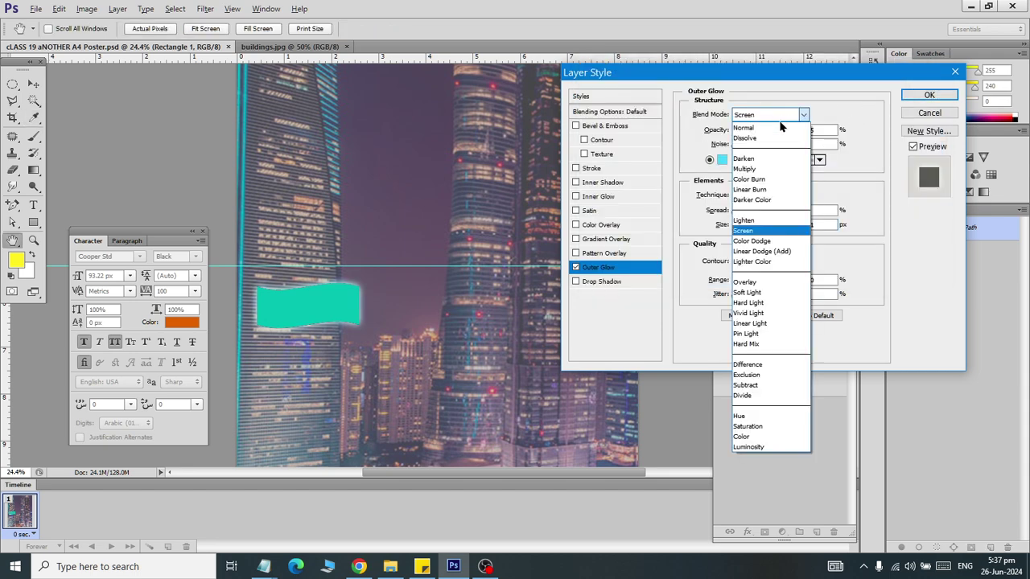
pyautogui.click(780, 131)
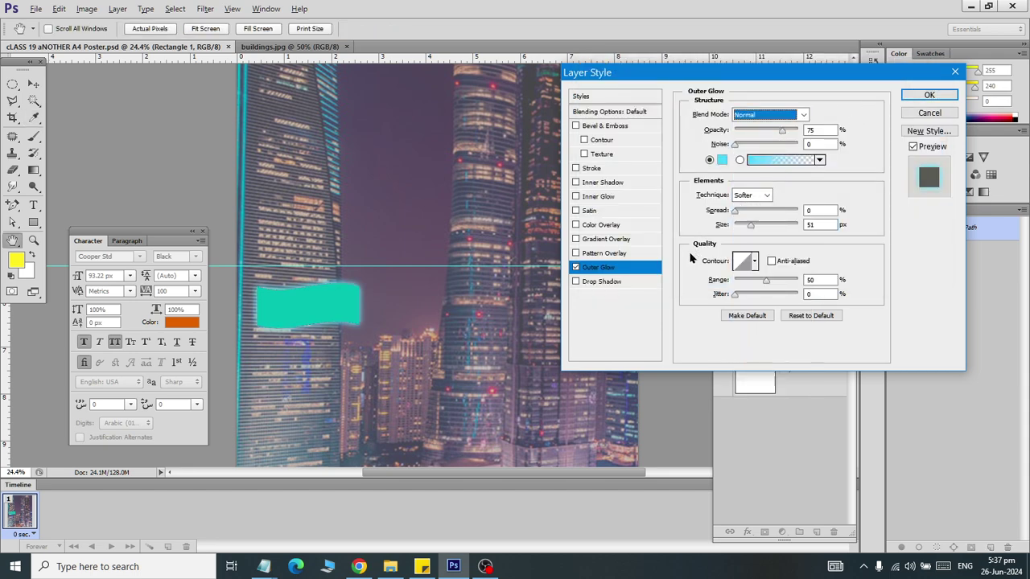
# Step: Try a red Color Overlay with Normal blend mode on the flag shape, then turn it off
pyautogui.click(576, 225)
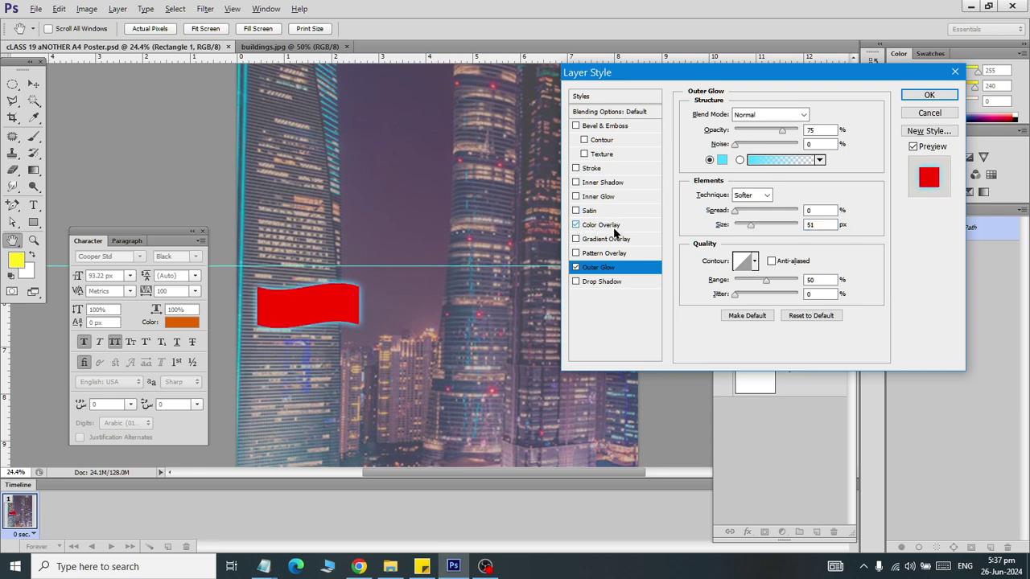
pyautogui.click(616, 230)
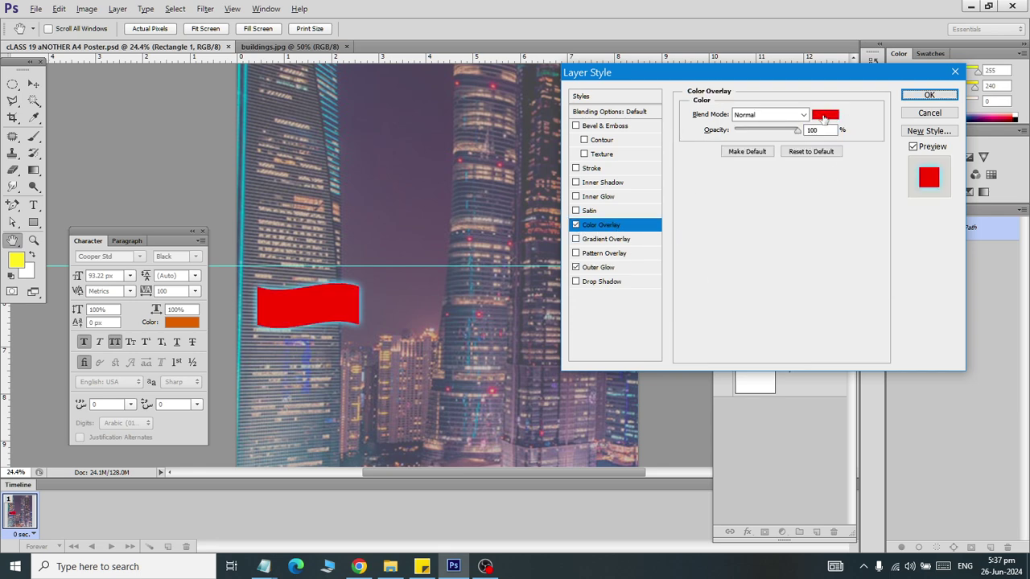
pyautogui.click(796, 115)
pyautogui.click(792, 118)
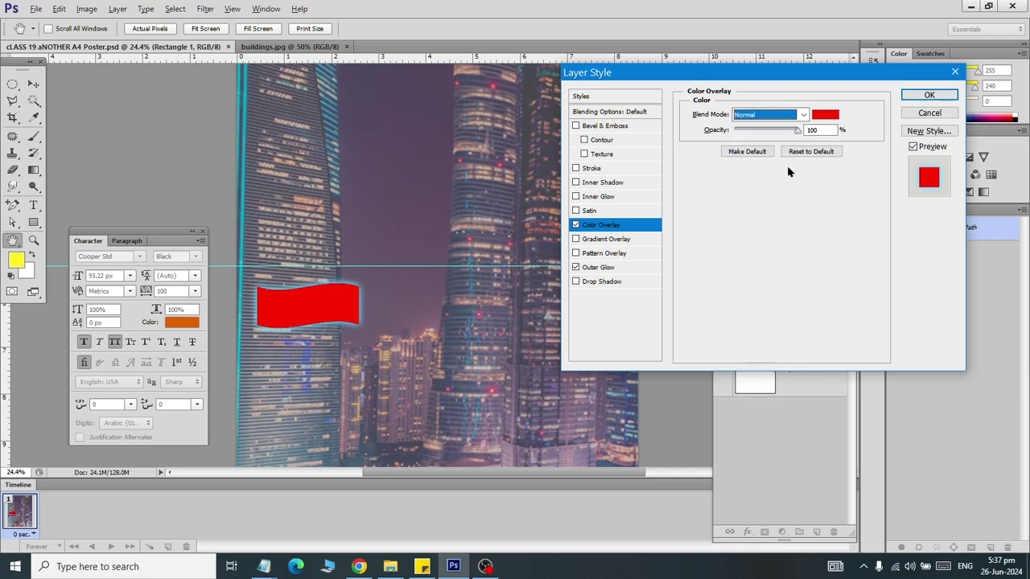
pyautogui.click(576, 225)
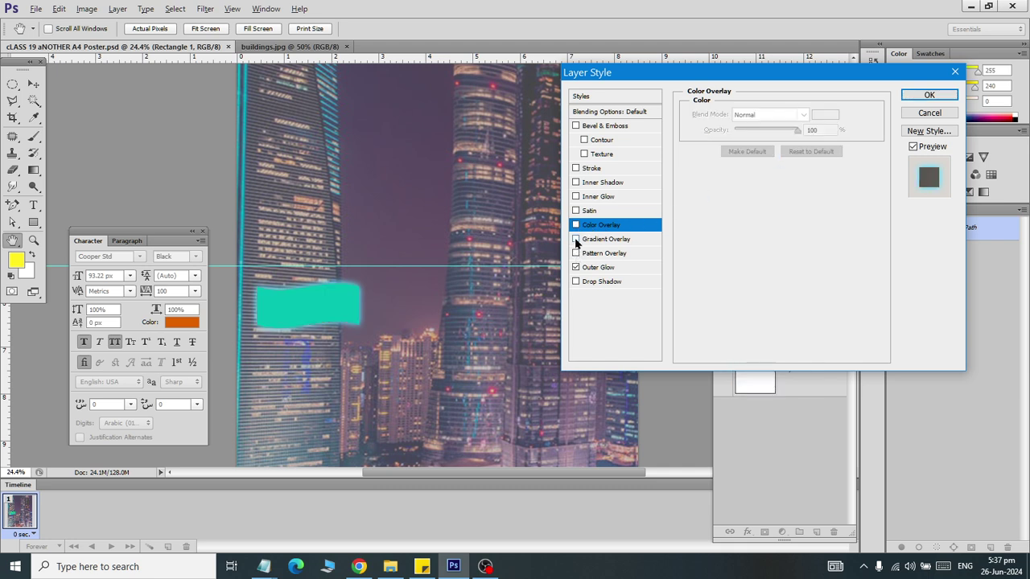
# Step: Add a Gradient Overlay to the flag using the yellow-to-white Foreground to Background preset, after trying the transparent and striped presets
pyautogui.click(576, 239)
pyautogui.click(595, 239)
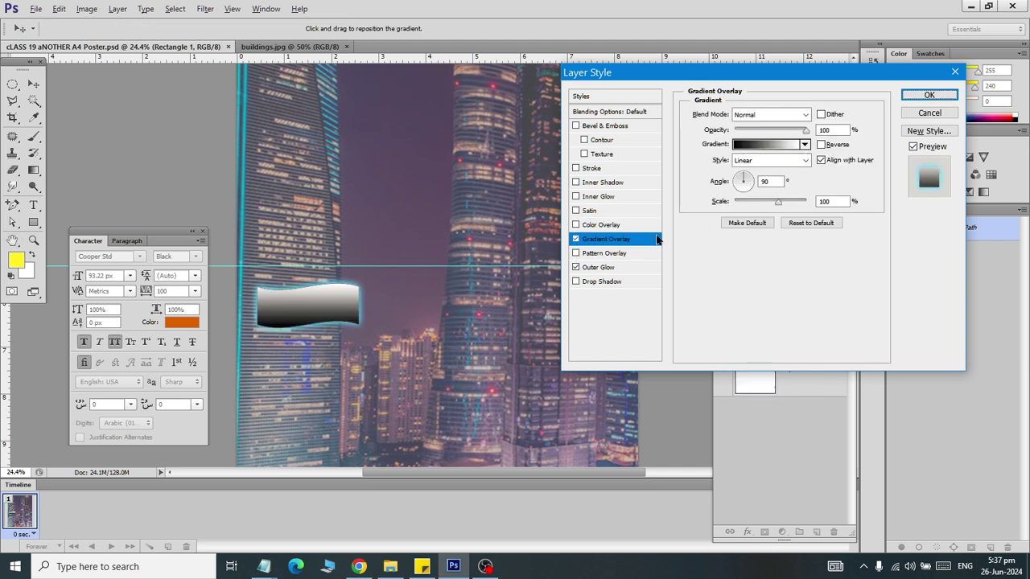
pyautogui.click(804, 145)
pyautogui.click(690, 179)
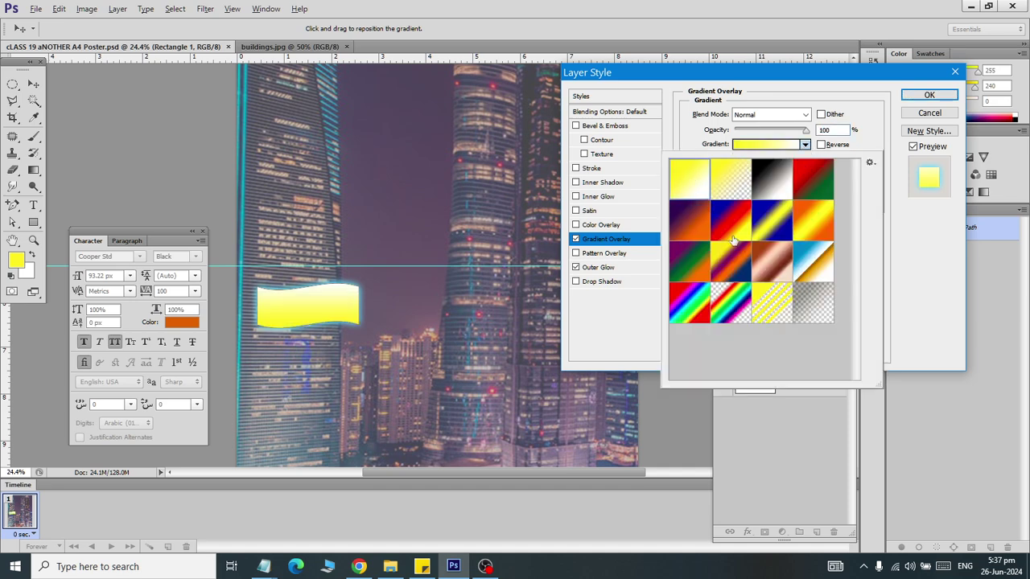
pyautogui.click(737, 197)
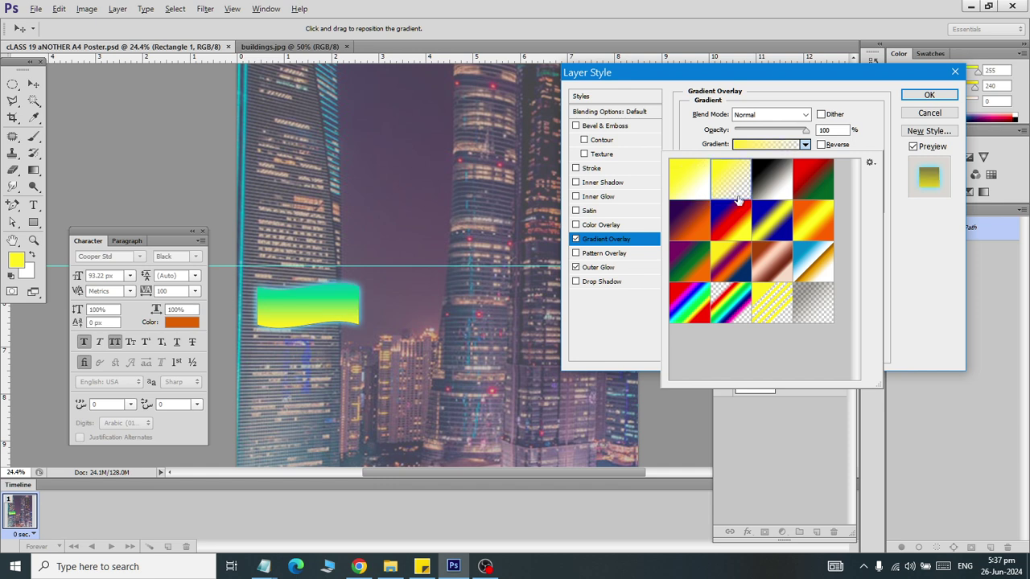
pyautogui.click(768, 309)
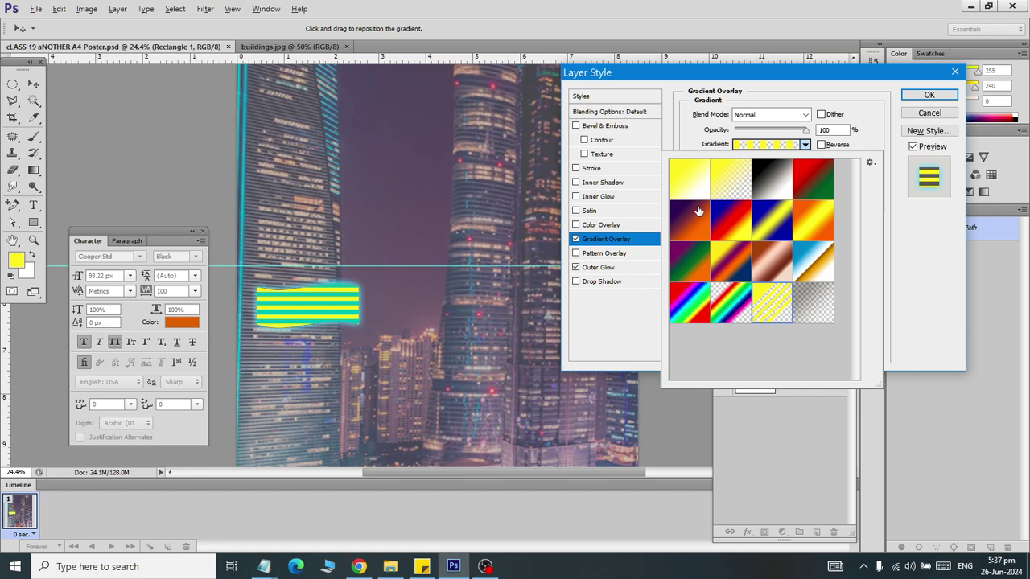
pyautogui.click(690, 183)
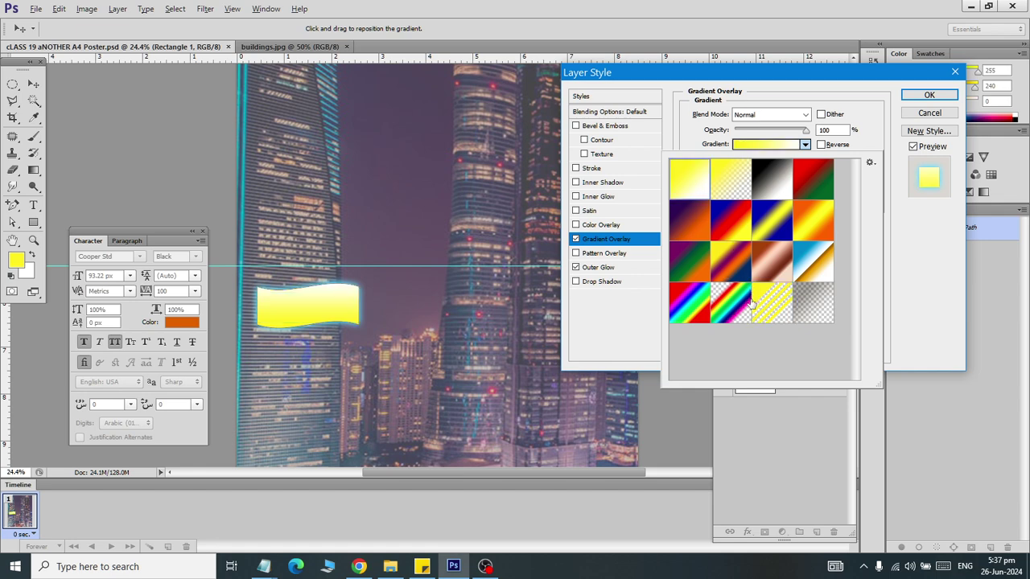
pyautogui.click(760, 144)
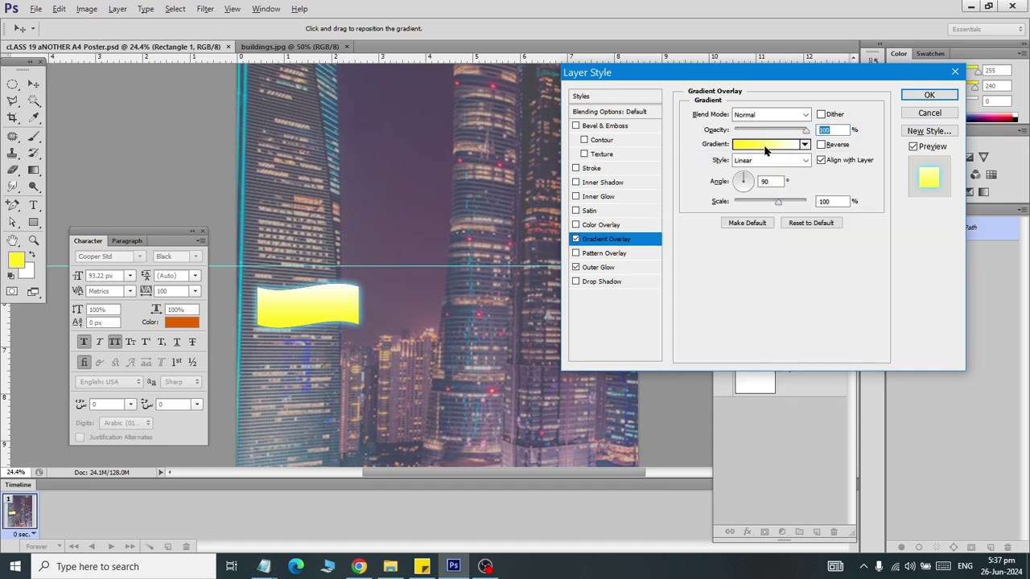
# Step: Edit the flag's overlay gradient so its stop at location 0% is the golden yellow ffde00, after trying green and teal hues
pyautogui.click(760, 144)
pyautogui.click(71, 248)
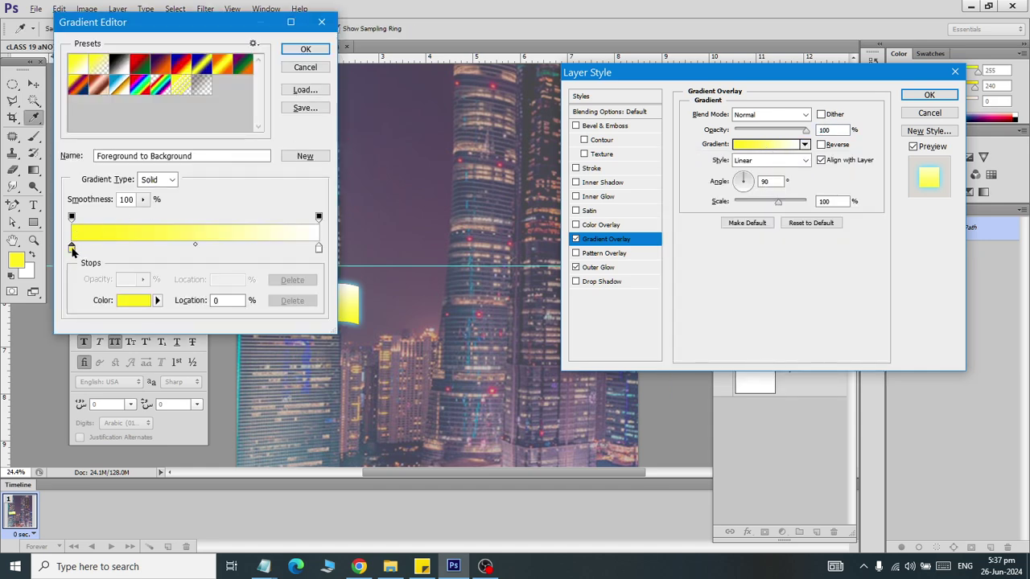
pyautogui.click(133, 300)
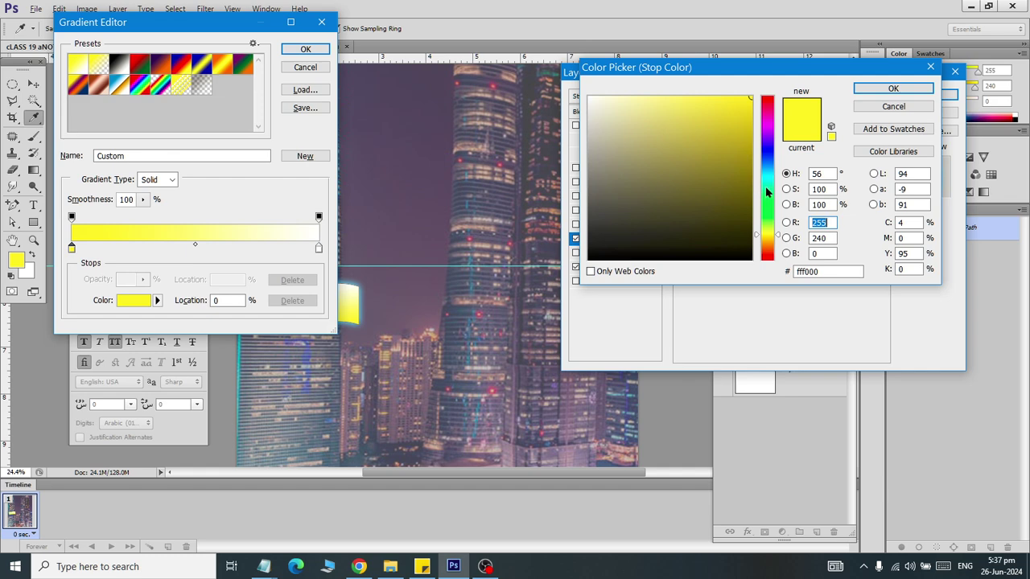
pyautogui.moveTo(773, 176); pyautogui.dragTo(773, 183)
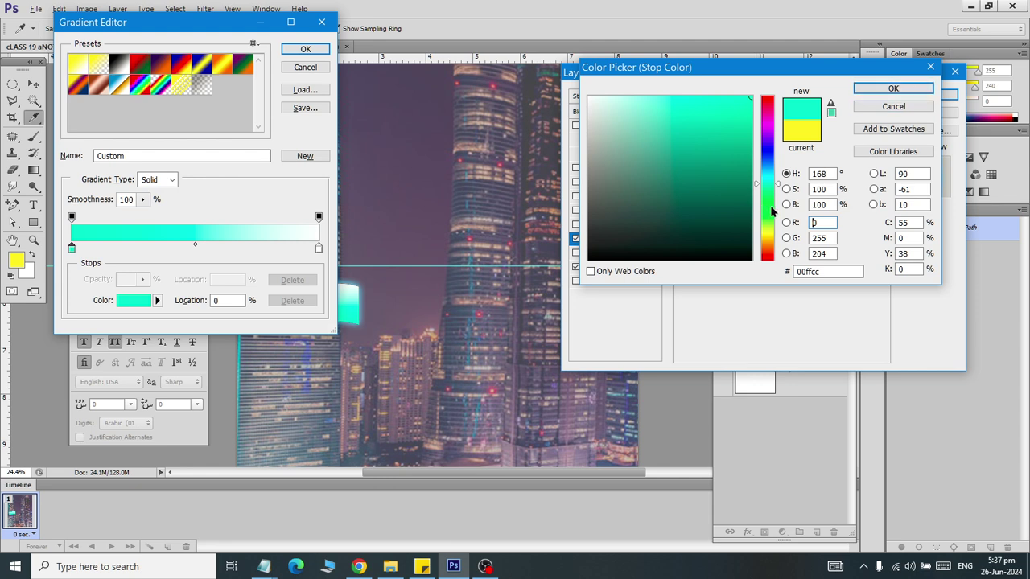
pyautogui.moveTo(773, 212); pyautogui.dragTo(773, 216)
pyautogui.moveTo(726, 156); pyautogui.dragTo(631, 96)
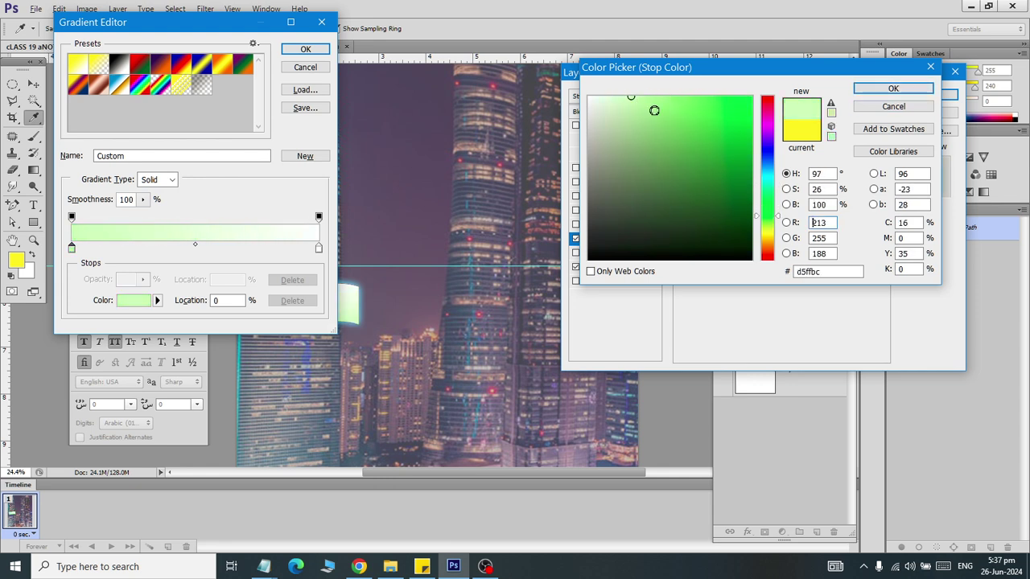
pyautogui.moveTo(773, 216); pyautogui.dragTo(773, 236)
pyautogui.moveTo(715, 172); pyautogui.dragTo(770, 61)
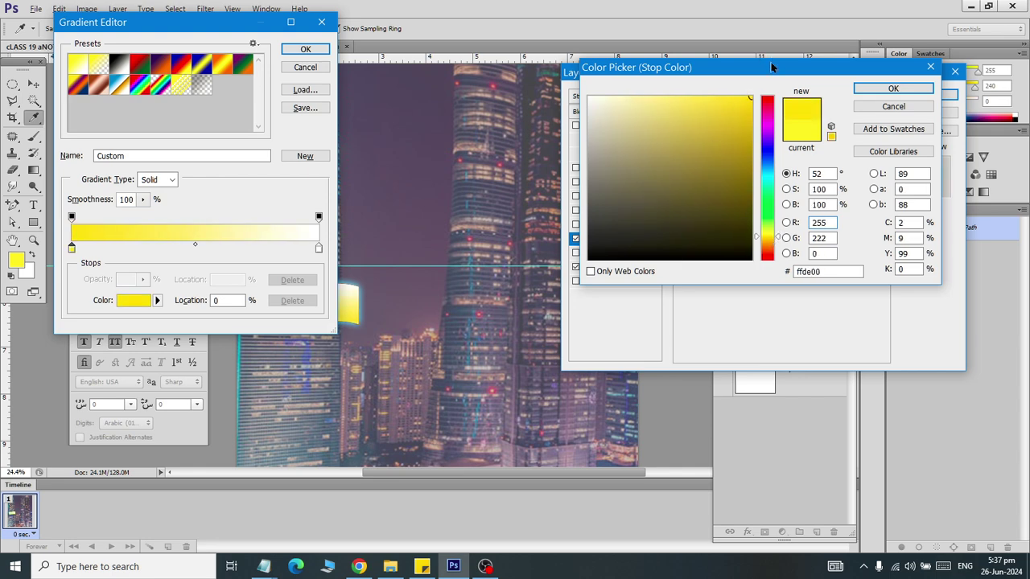
pyautogui.click(862, 88)
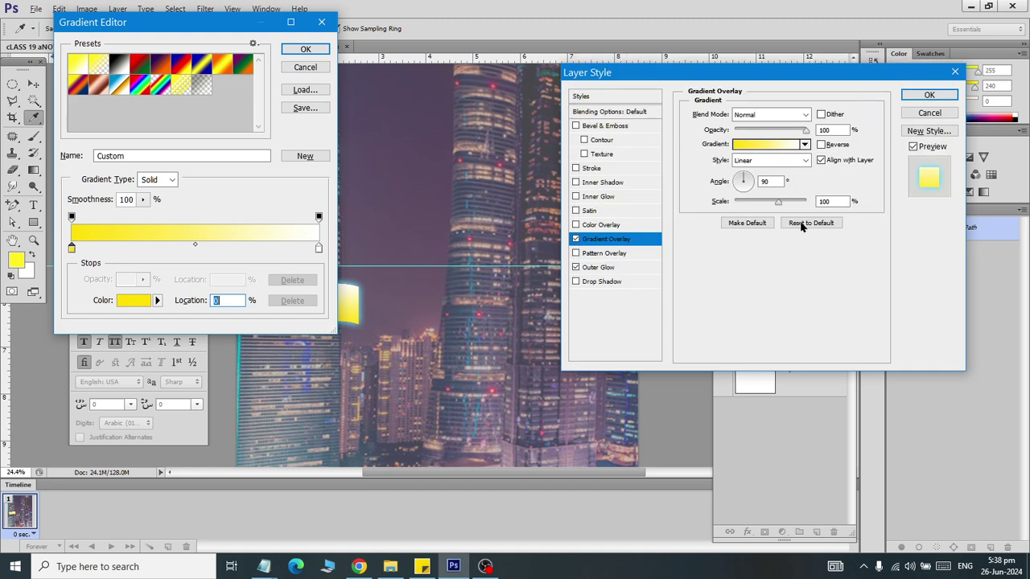
pyautogui.click(307, 52)
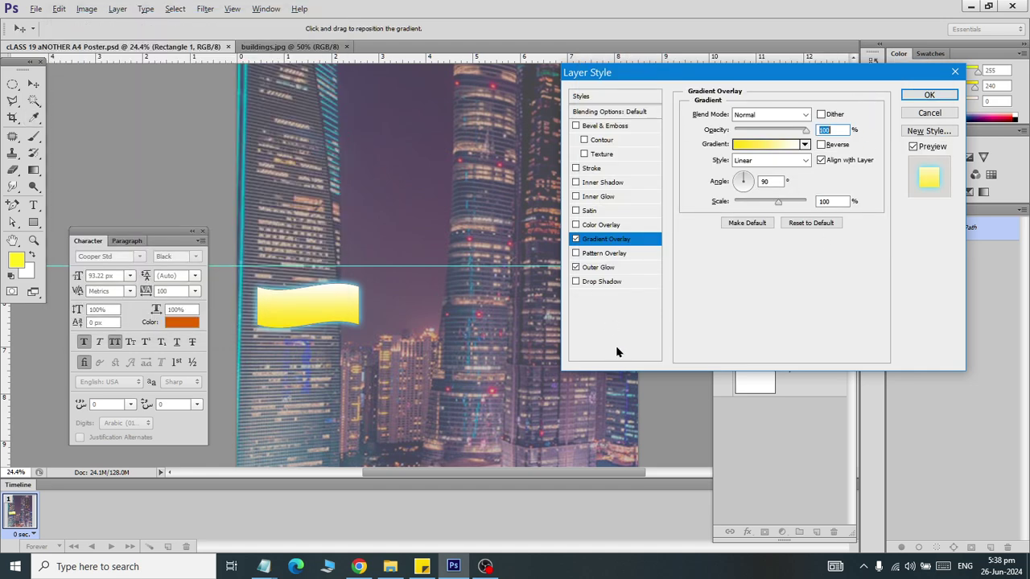
# Step: Set the flag's Gradient Overlay style to Reflected after trying Diamond
pyautogui.click(762, 161)
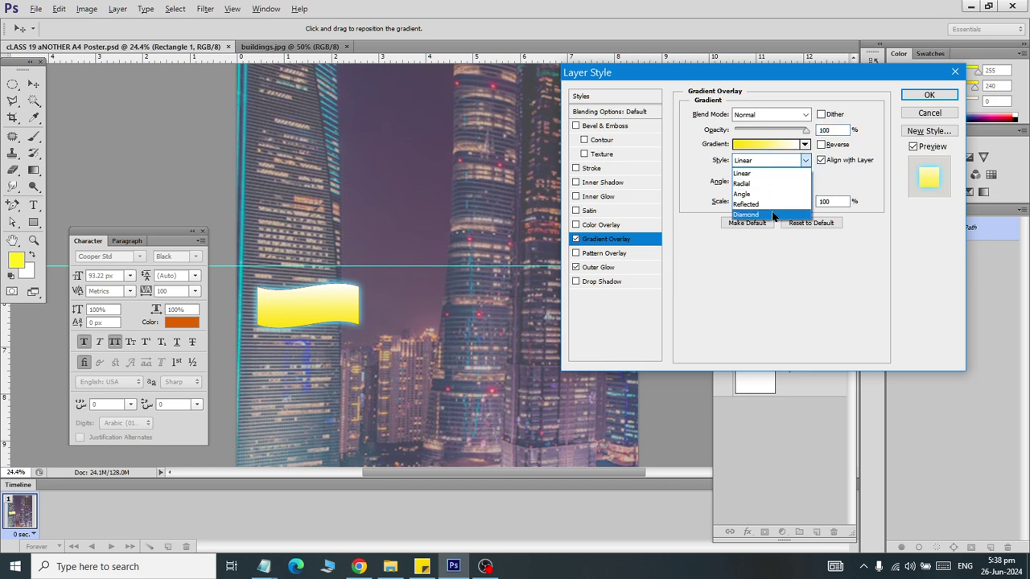
pyautogui.click(775, 217)
pyautogui.click(778, 161)
pyautogui.click(776, 205)
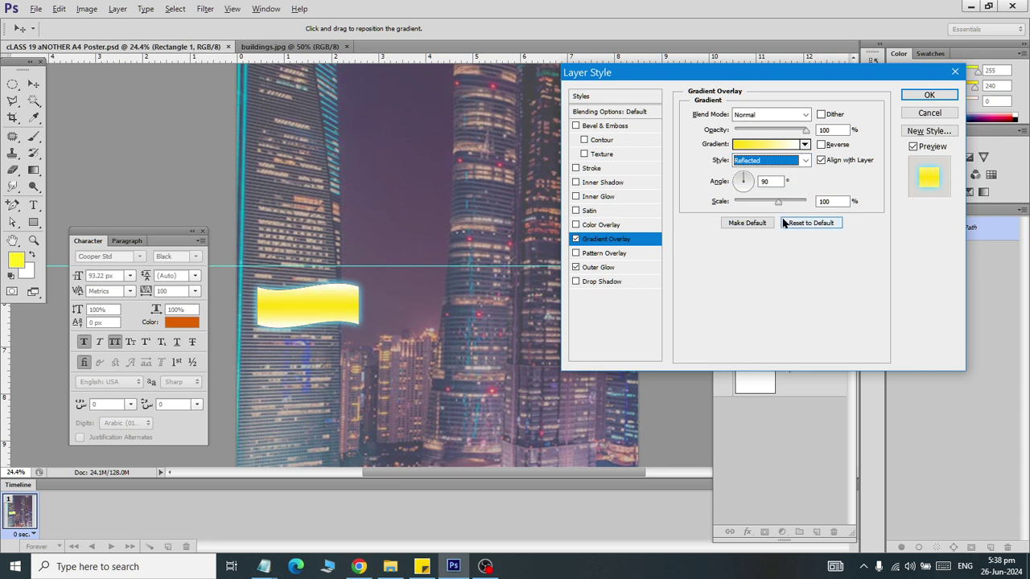
# Step: Try a Drop Shadow with a slightly larger size on the flag shape, then turn it off
pyautogui.click(576, 287)
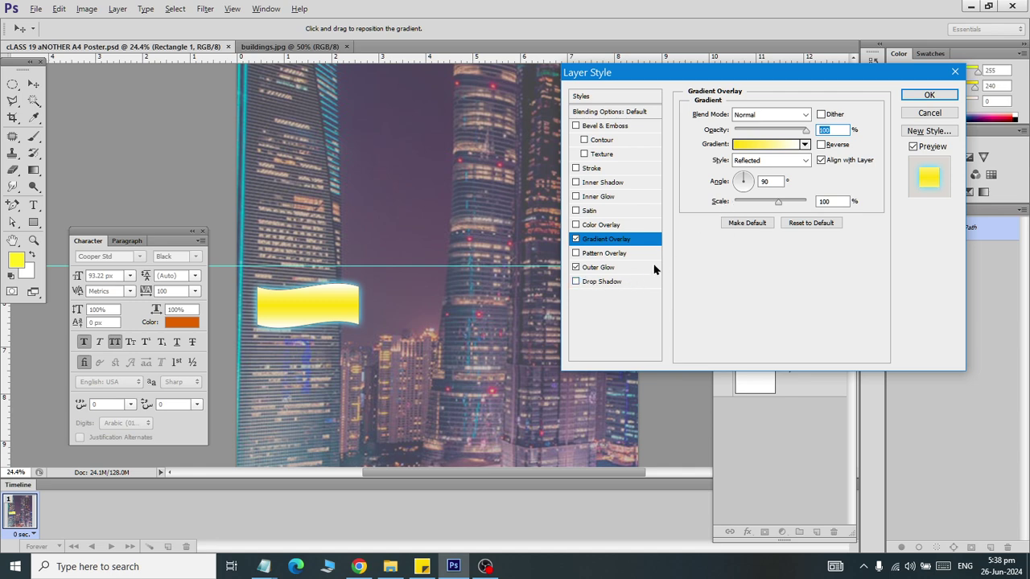
pyautogui.click(583, 282)
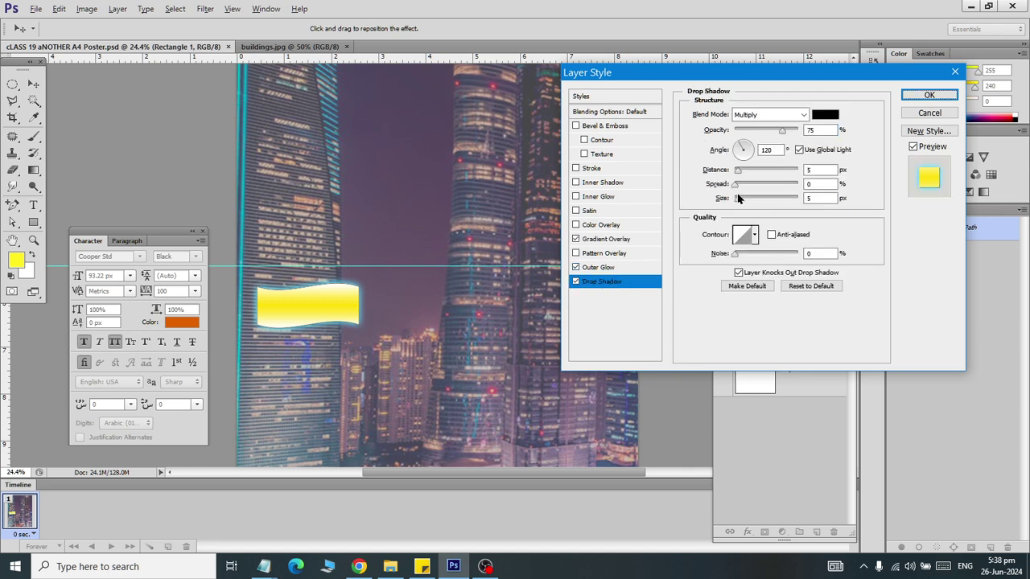
pyautogui.moveTo(739, 201); pyautogui.dragTo(743, 206)
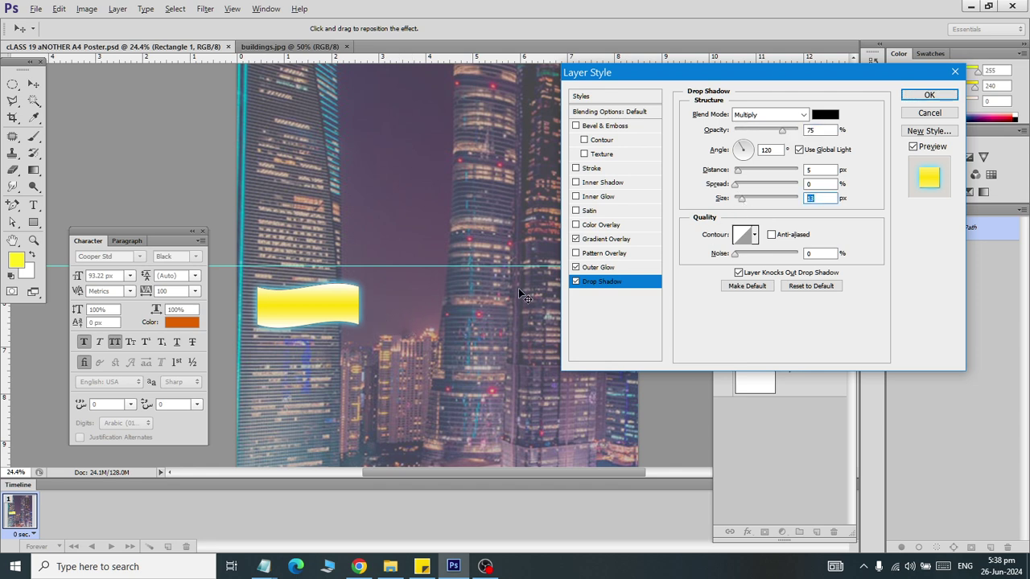
pyautogui.click(609, 271)
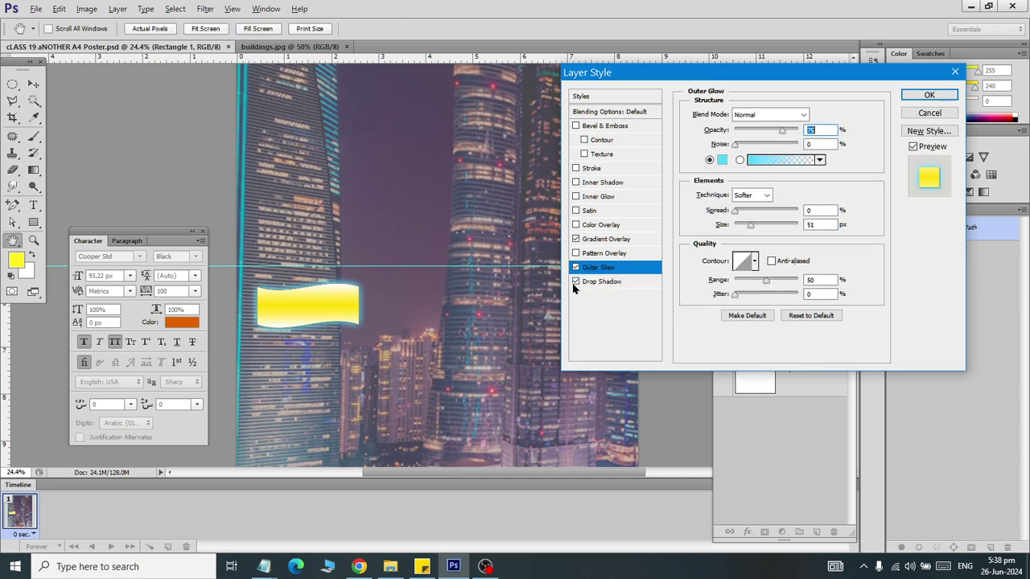
pyautogui.click(575, 282)
# Step: Change the flag's Outer Glow colour to white and set its size to 62 px
pyautogui.click(721, 159)
pyautogui.click(594, 88)
pyautogui.click(884, 88)
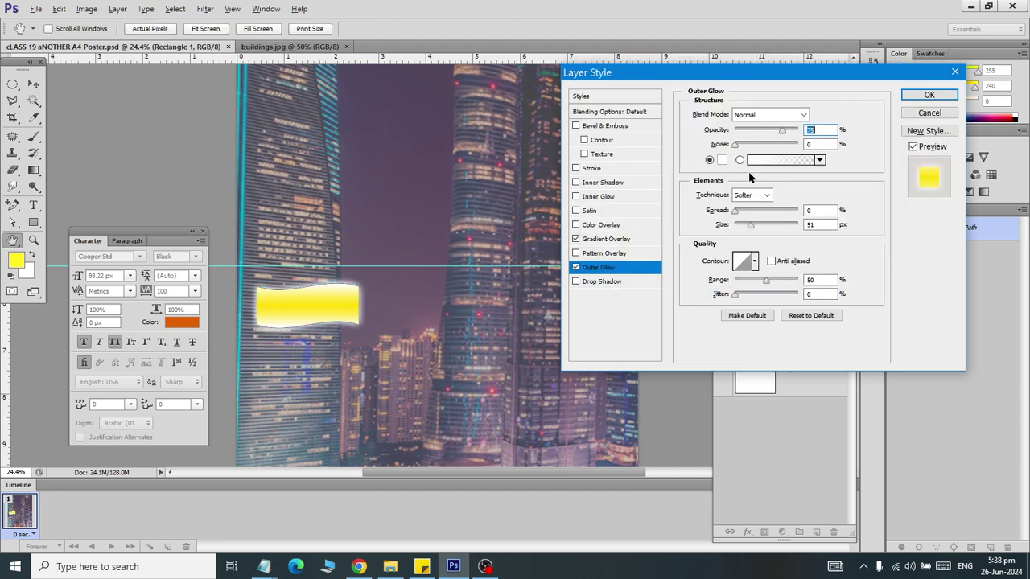
pyautogui.moveTo(750, 226); pyautogui.dragTo(754, 229)
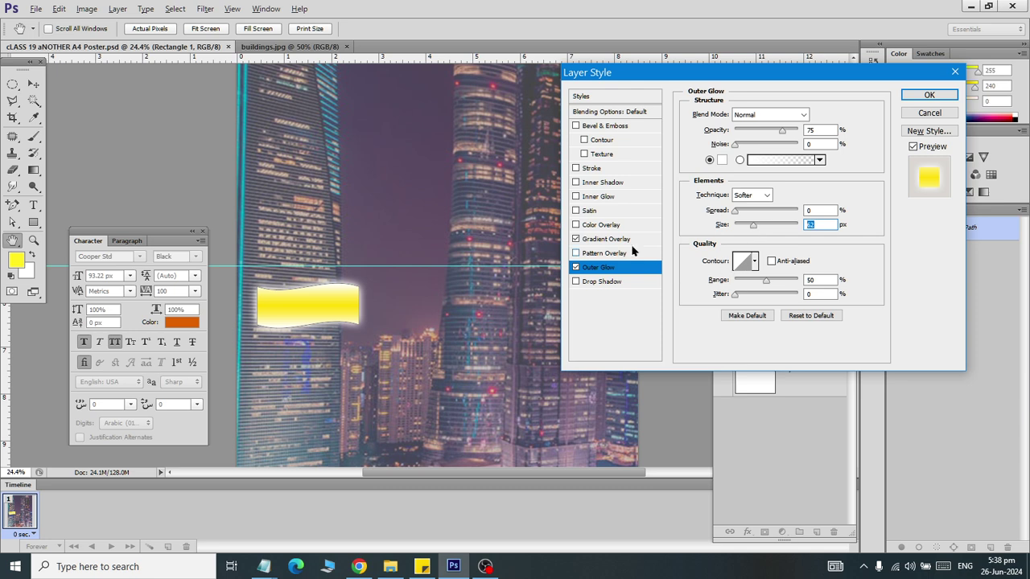
# Step: Add a Stroke to the flag shape, positioned Inside with a size of 4 px
pyautogui.click(576, 168)
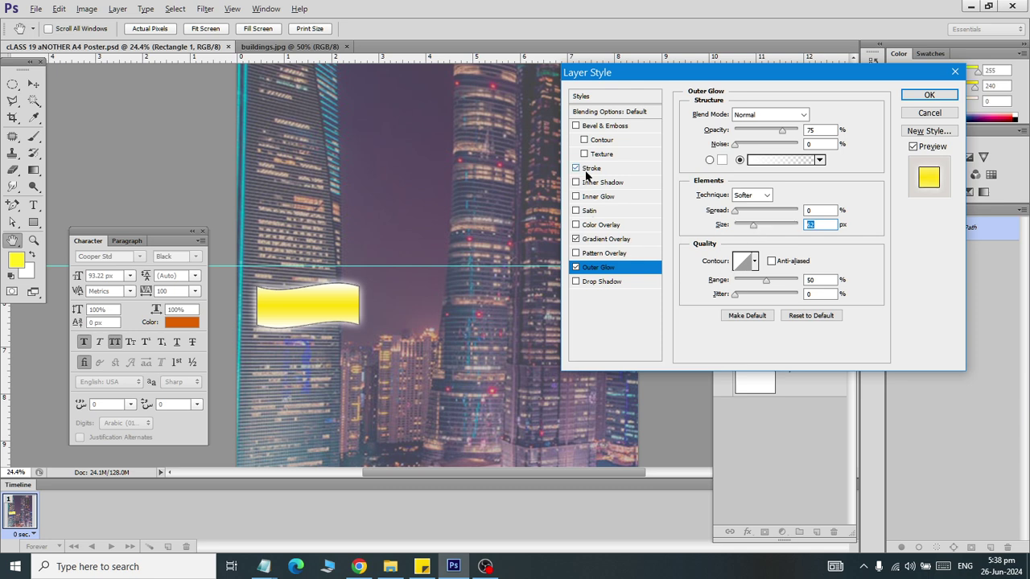
pyautogui.click(592, 170)
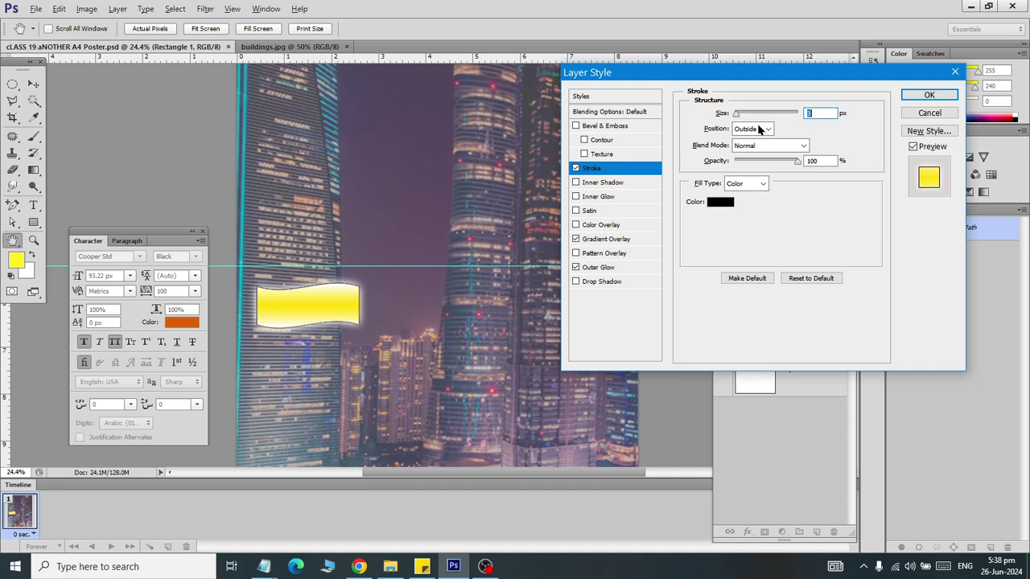
pyautogui.click(761, 129)
pyautogui.click(756, 153)
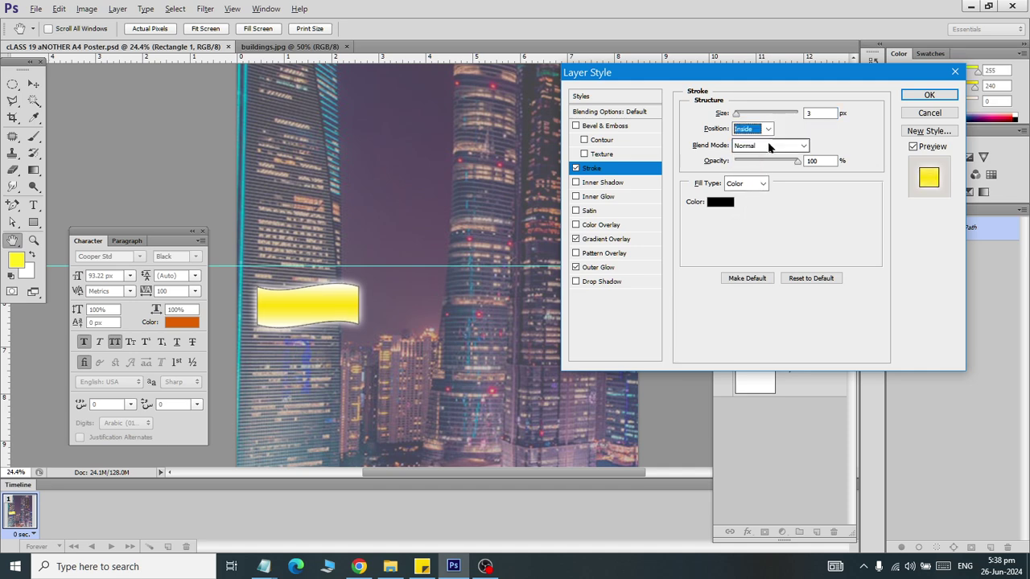
pyautogui.click(818, 112)
pyautogui.press('Up')
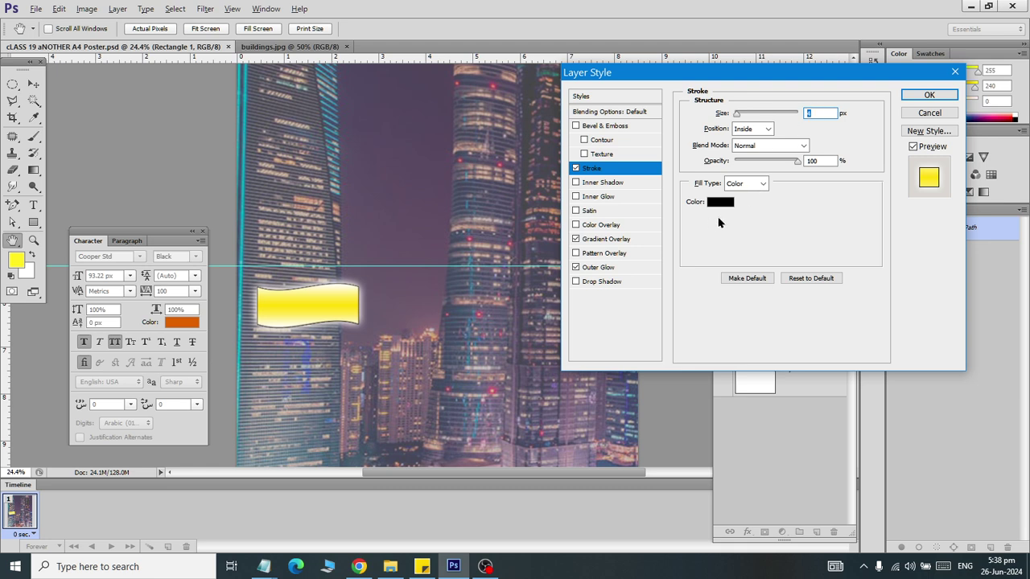
# Step: Fill the flag's stroke with the orange-yellow-orange gradient preset after trying other presets, apply the layer style and save the poster
pyautogui.click(760, 183)
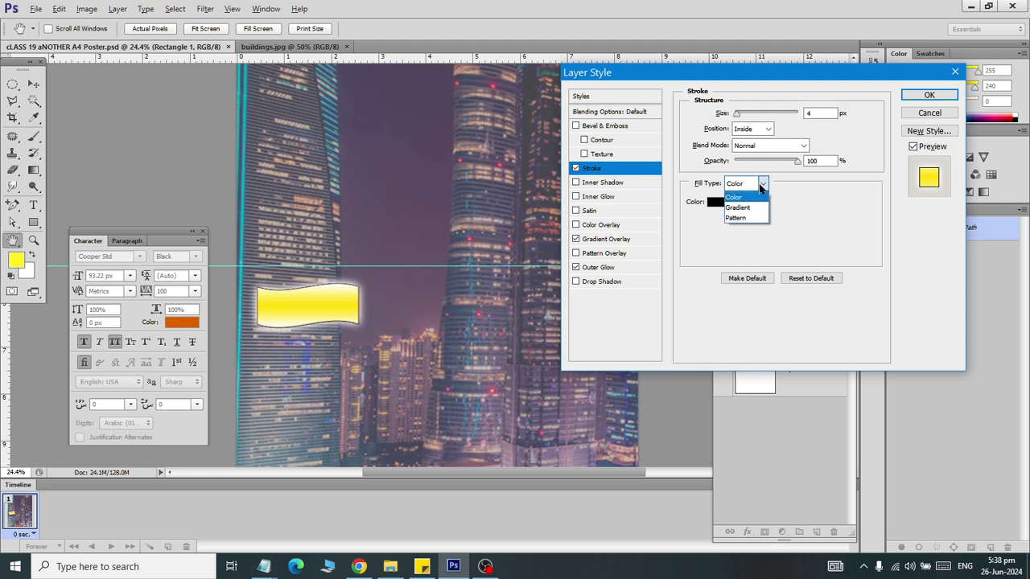
pyautogui.click(742, 207)
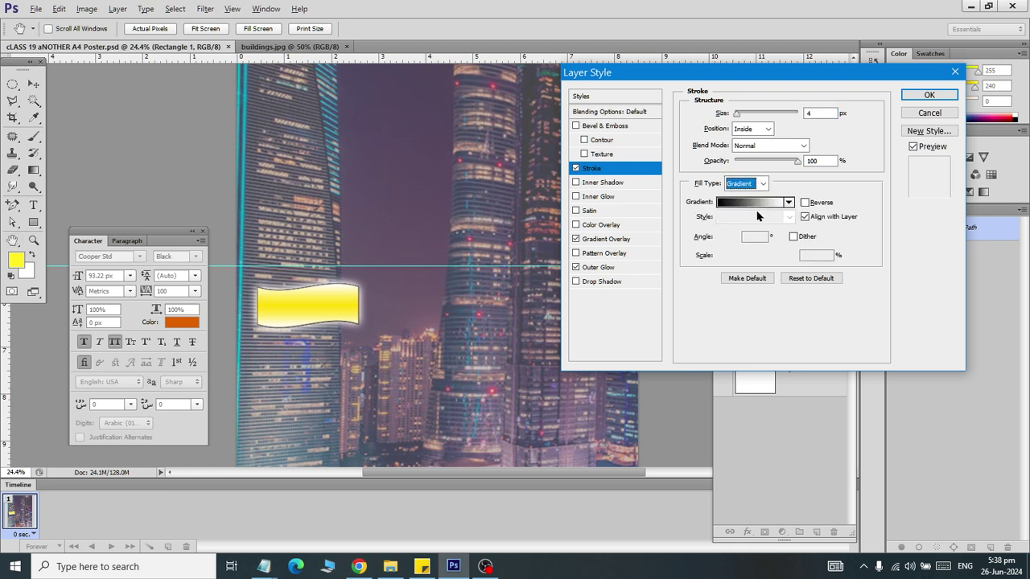
pyautogui.click(788, 202)
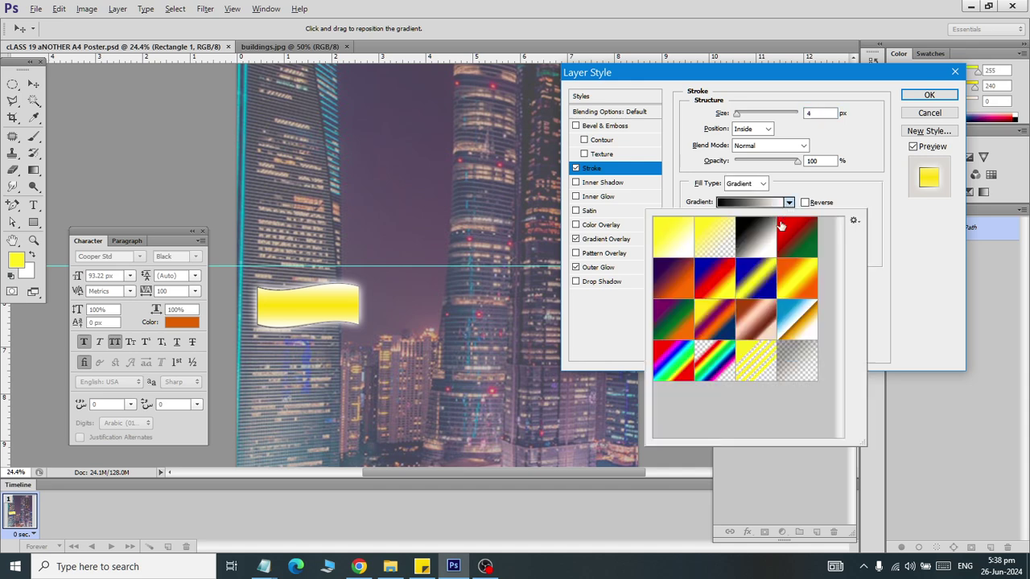
pyautogui.click(724, 324)
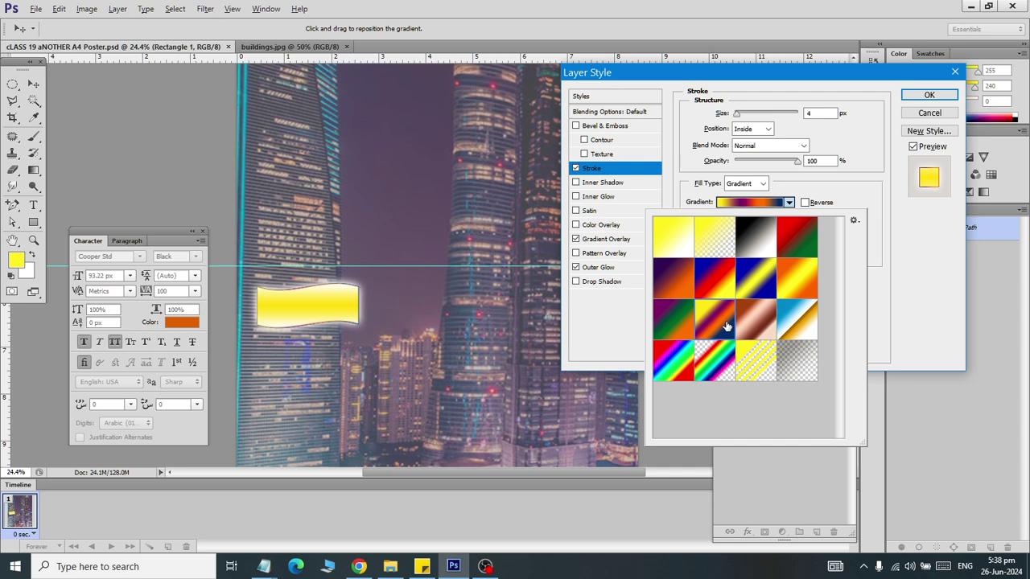
pyautogui.click(756, 320)
pyautogui.click(797, 320)
pyautogui.click(795, 280)
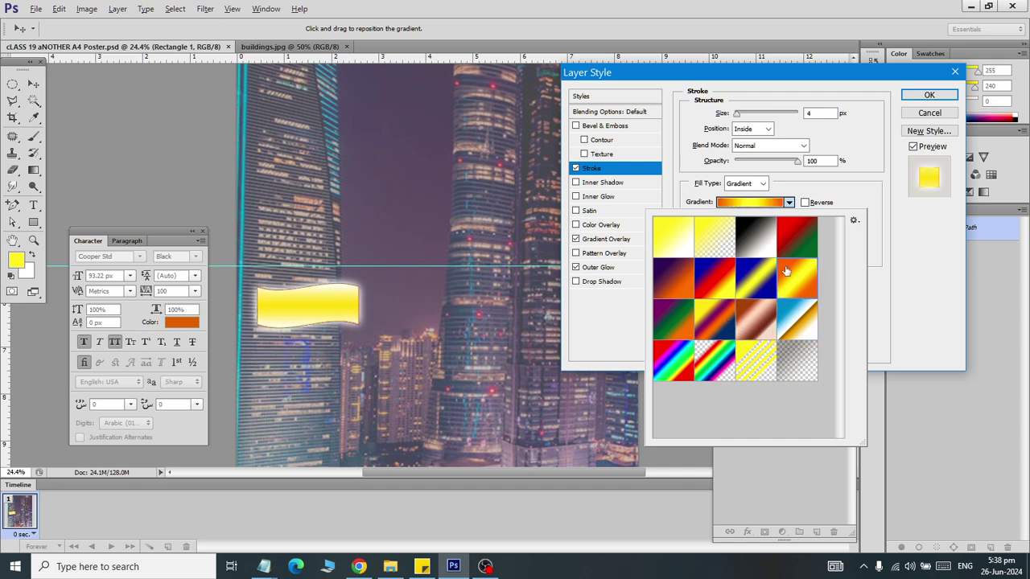
pyautogui.click(690, 85)
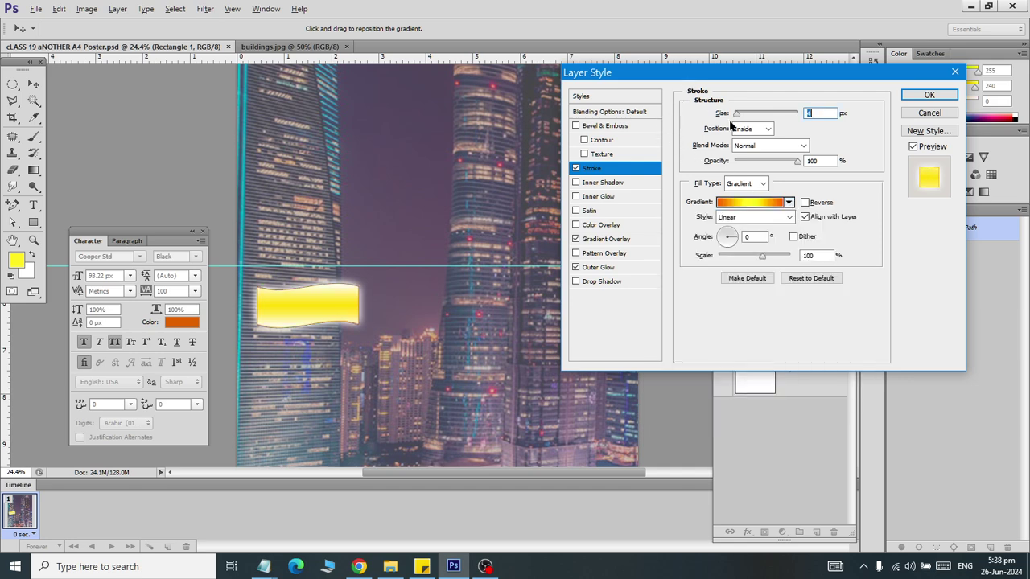
pyautogui.click(929, 95)
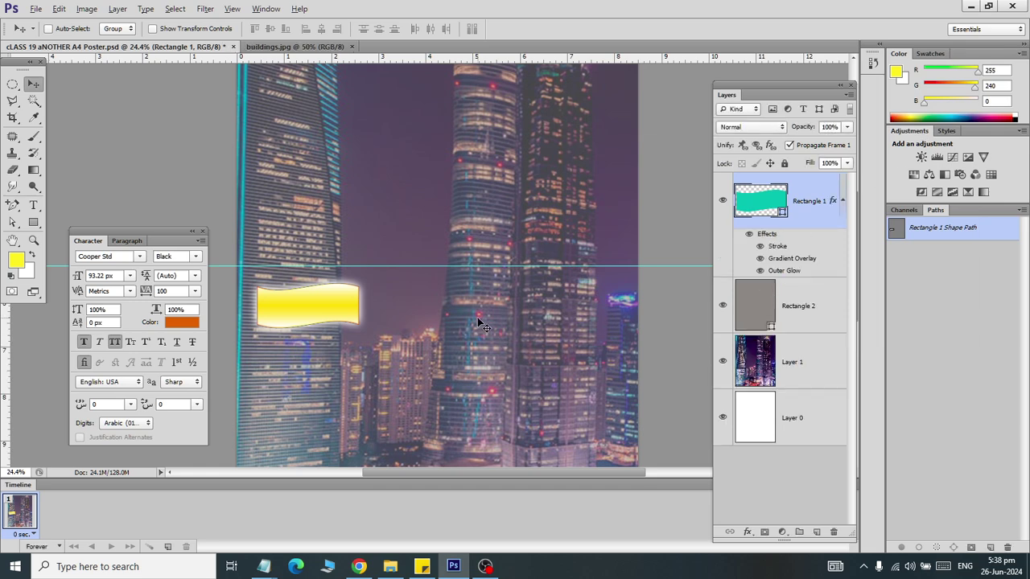
pyautogui.hotkey('ctrl', 's')
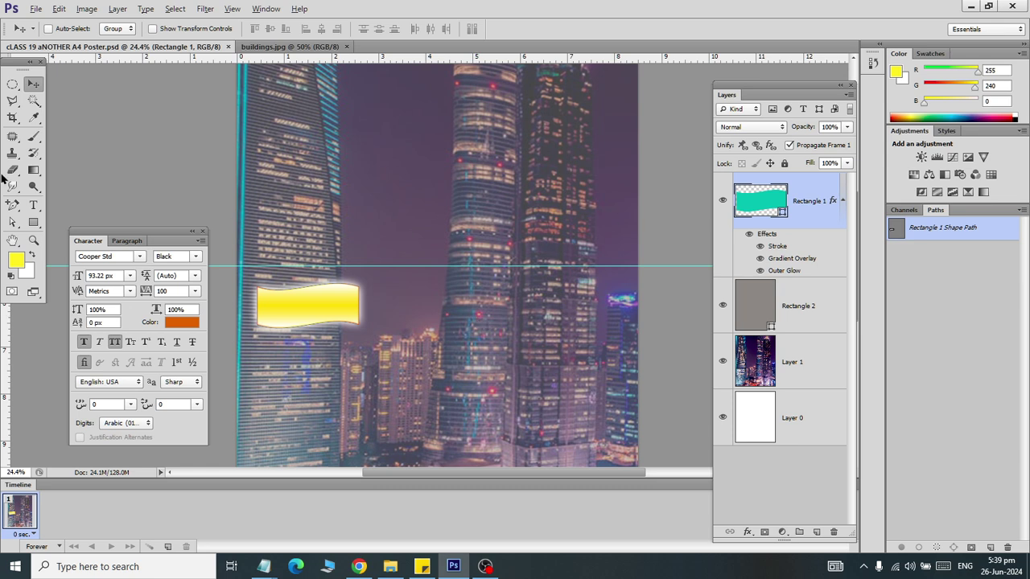
# Step: Scale the flag shape proportionally to about 115.41% around its centre and nudge it slightly right and up
pyautogui.click(33, 205)
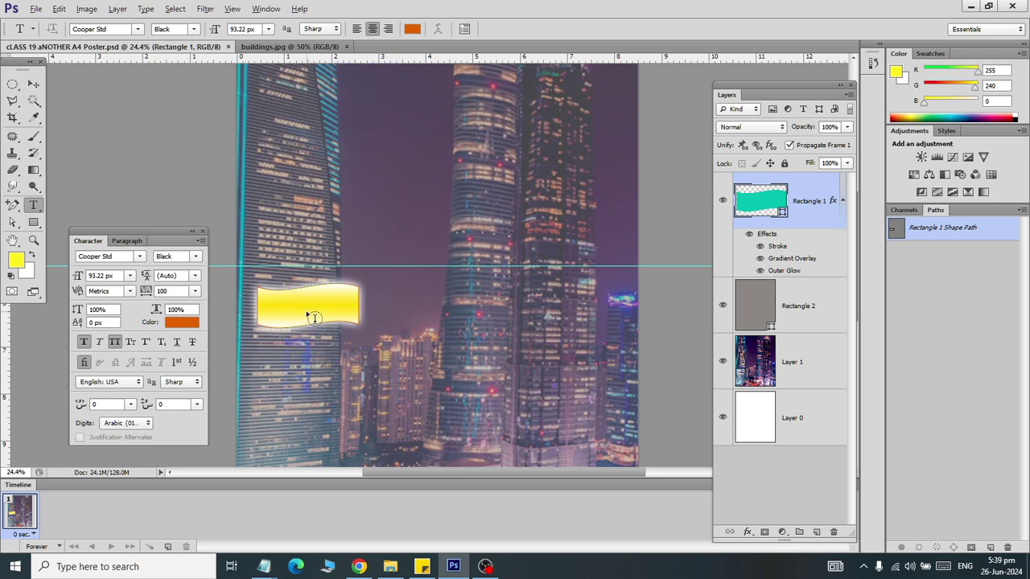
pyautogui.click(30, 83)
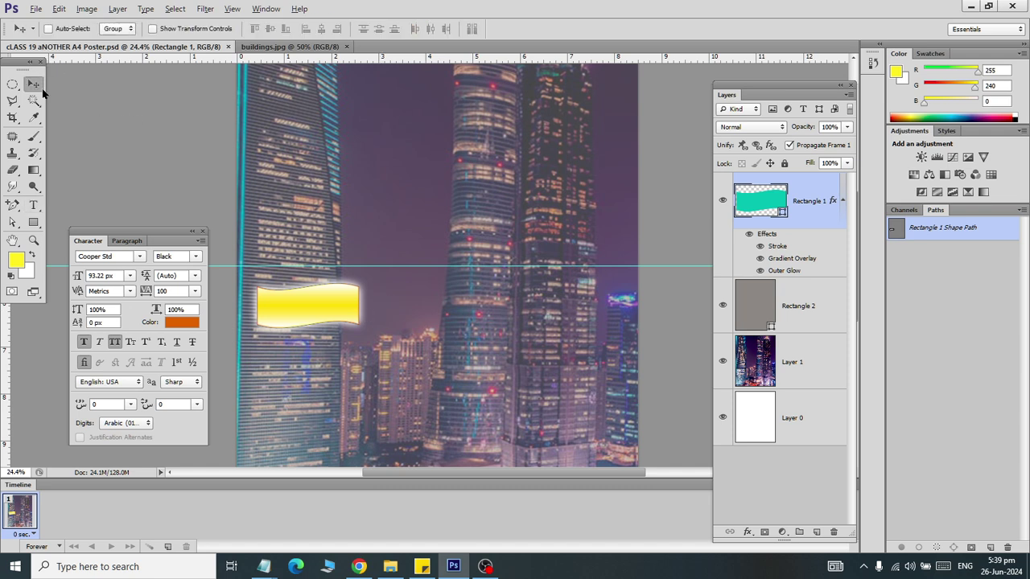
pyautogui.hotkey('ctrl', 't')
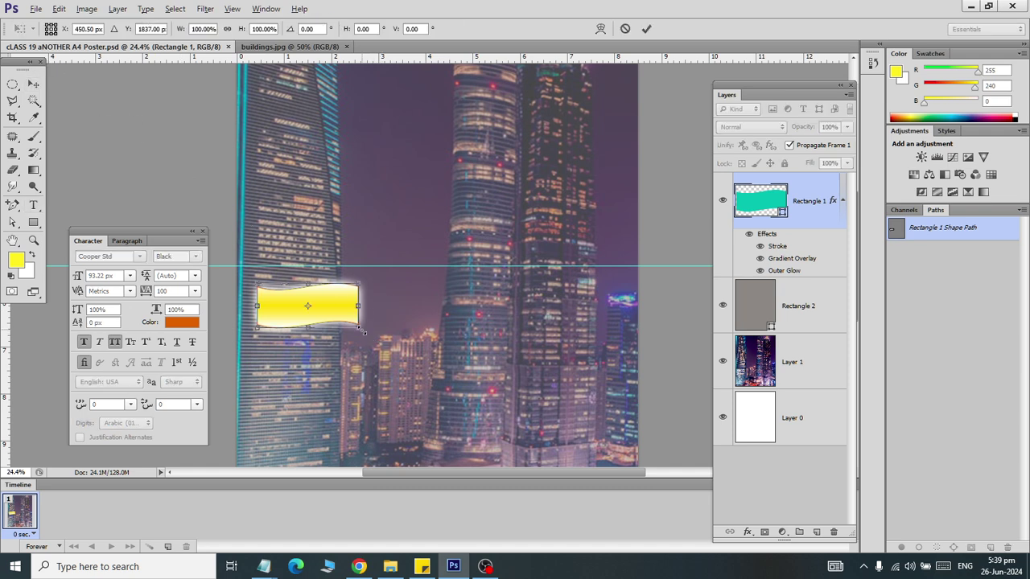
pyautogui.moveTo(360, 329); pyautogui.dragTo(368, 331)
pyautogui.click(42, 85)
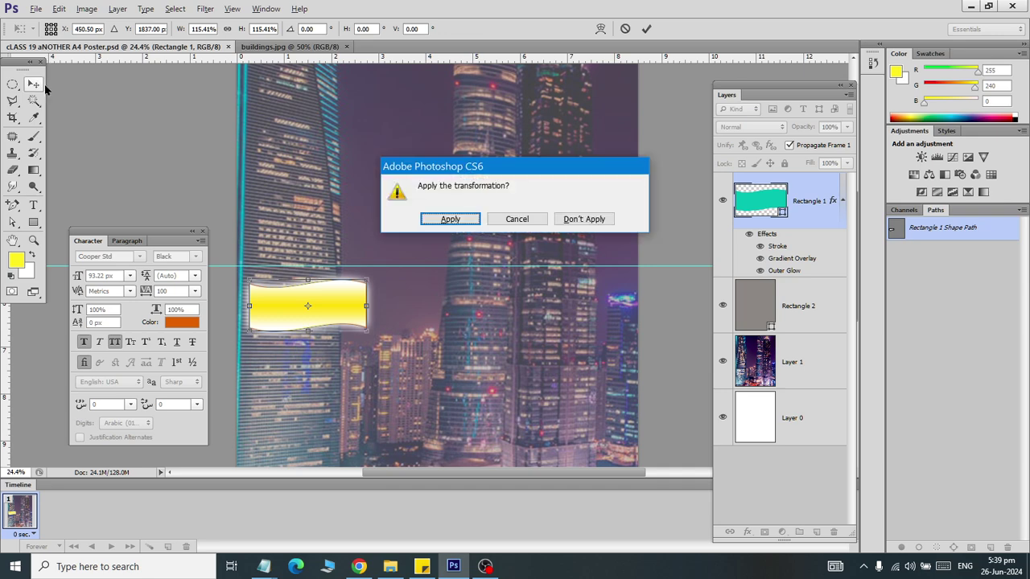
pyautogui.click(442, 222)
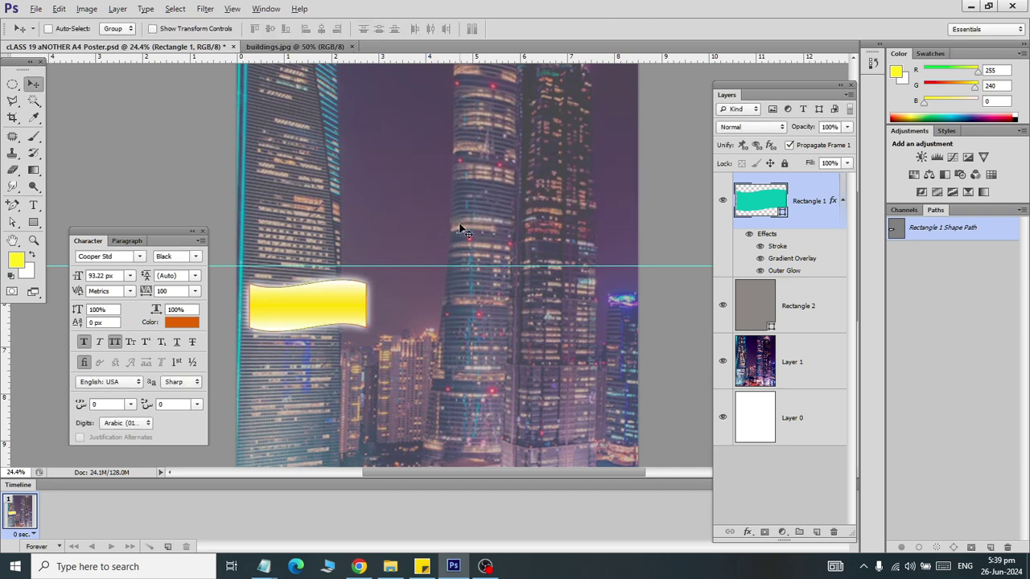
pyautogui.hotkey('shift', 'Right')
pyautogui.hotkey('shift', 'Up')
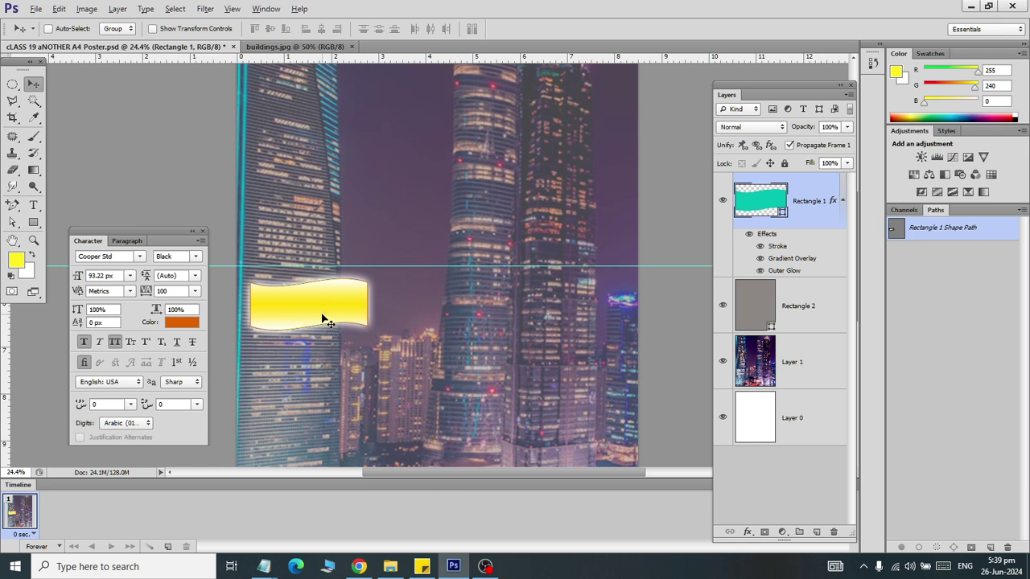
# Step: Duplicate the flag shape twice to form a horizontal row of three across the poster
pyautogui.moveTo(329, 317); pyautogui.dragTo(464, 322)
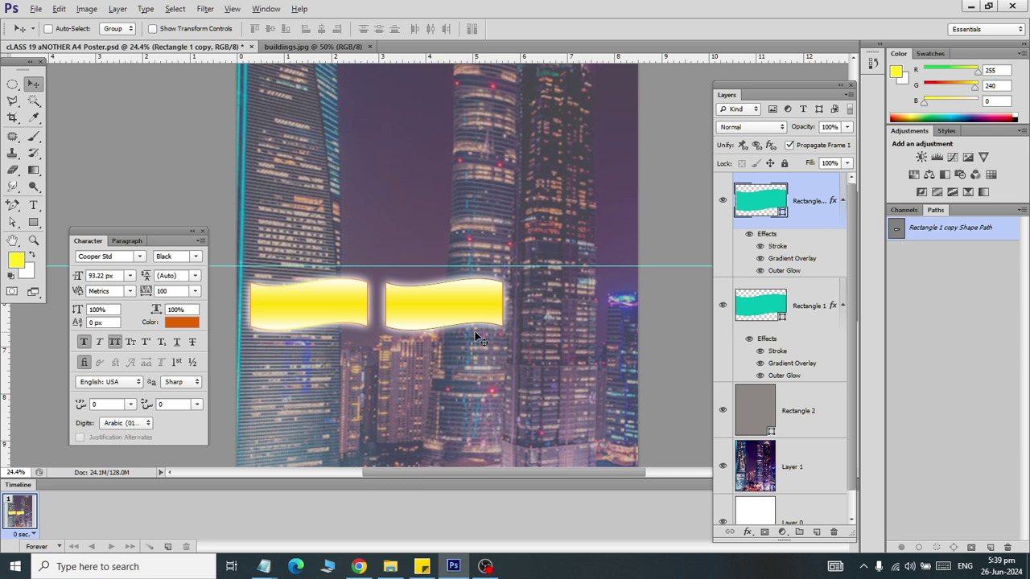
pyautogui.moveTo(452, 318); pyautogui.dragTo(579, 326)
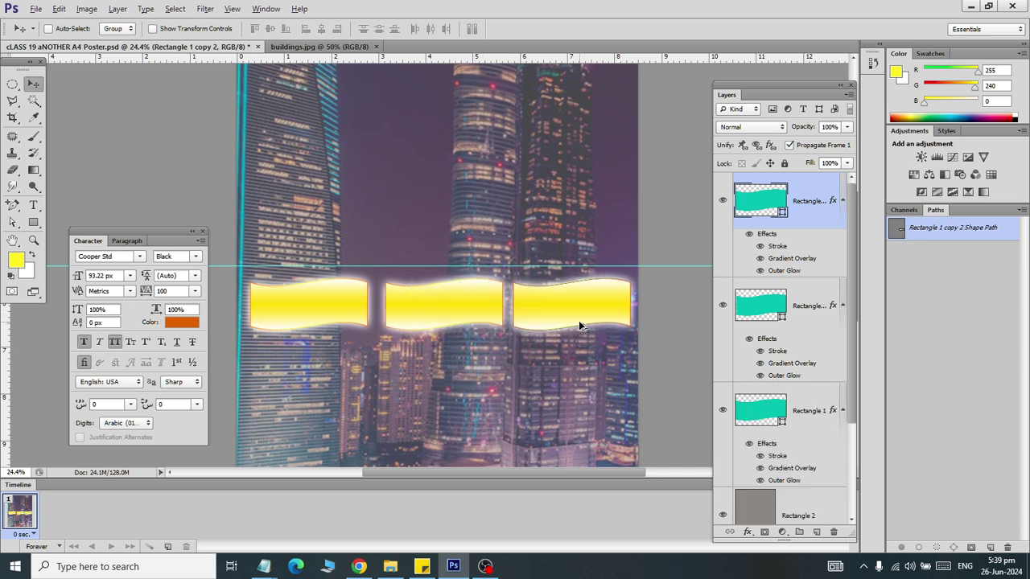
pyautogui.scroll(-5, 510, 368)
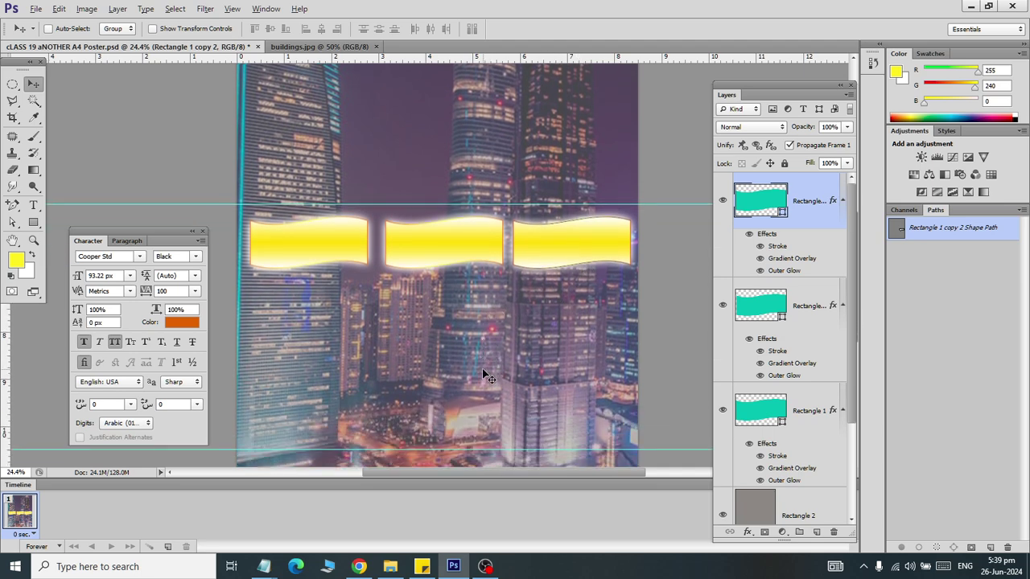
pyautogui.scroll(-1, 481, 376)
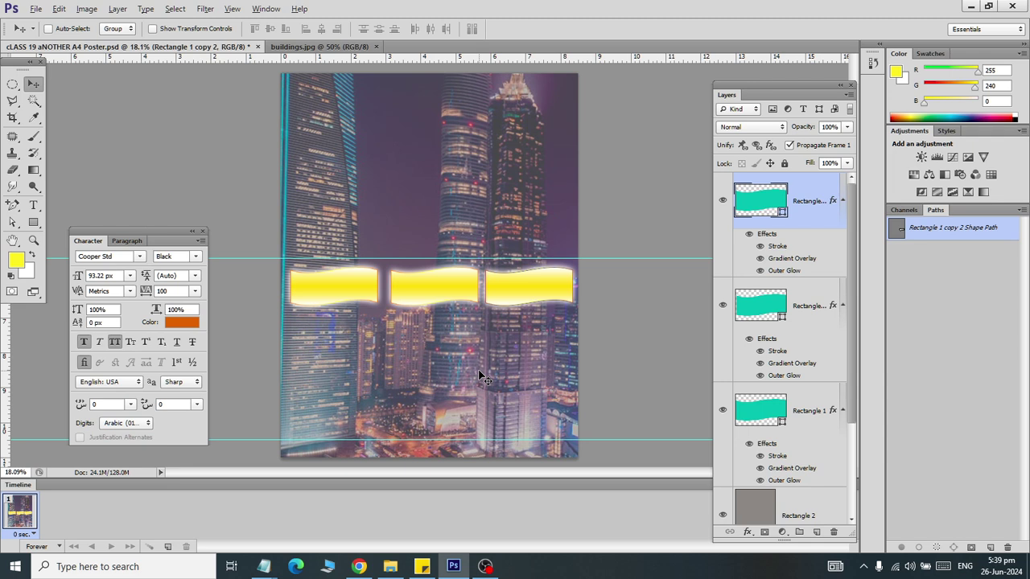
# Step: Delete the left and middle flag layers and move the remaining flag to the poster's left side
pyautogui.keyDown('shift'); pyautogui.click(806, 426); pyautogui.keyUp('shift')
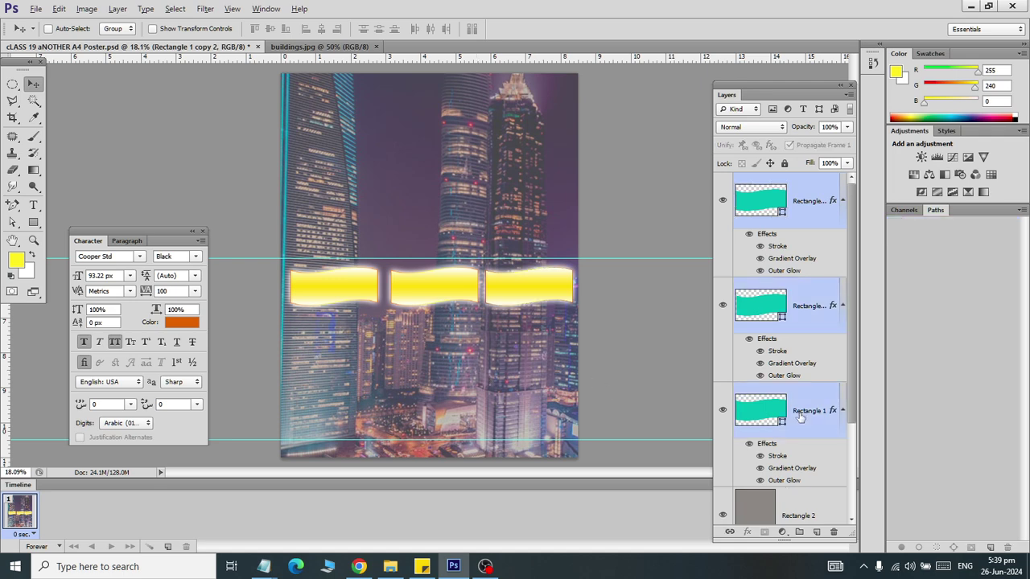
pyautogui.click(807, 305)
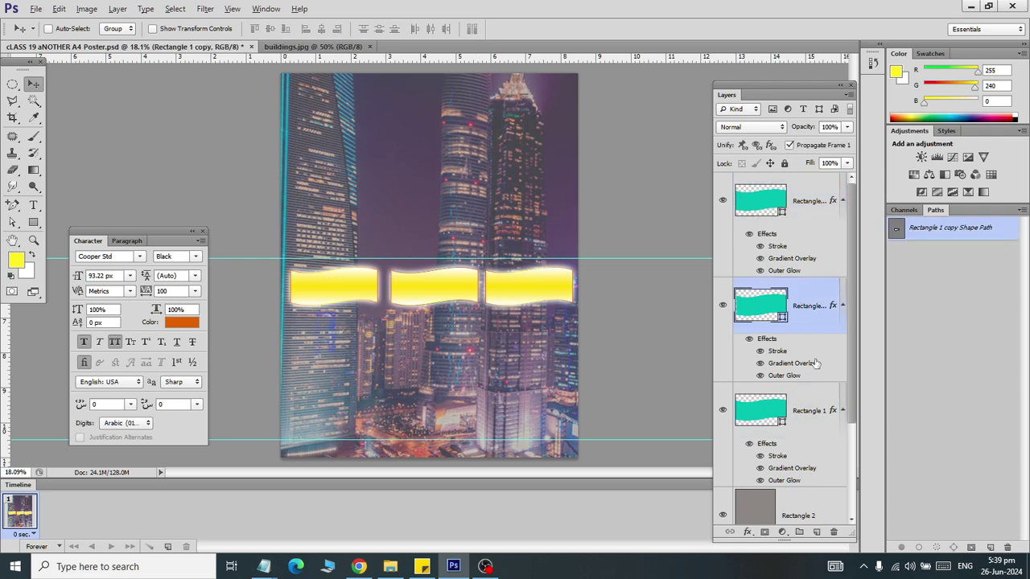
pyautogui.keyDown('shift'); pyautogui.click(807, 415); pyautogui.keyUp('shift')
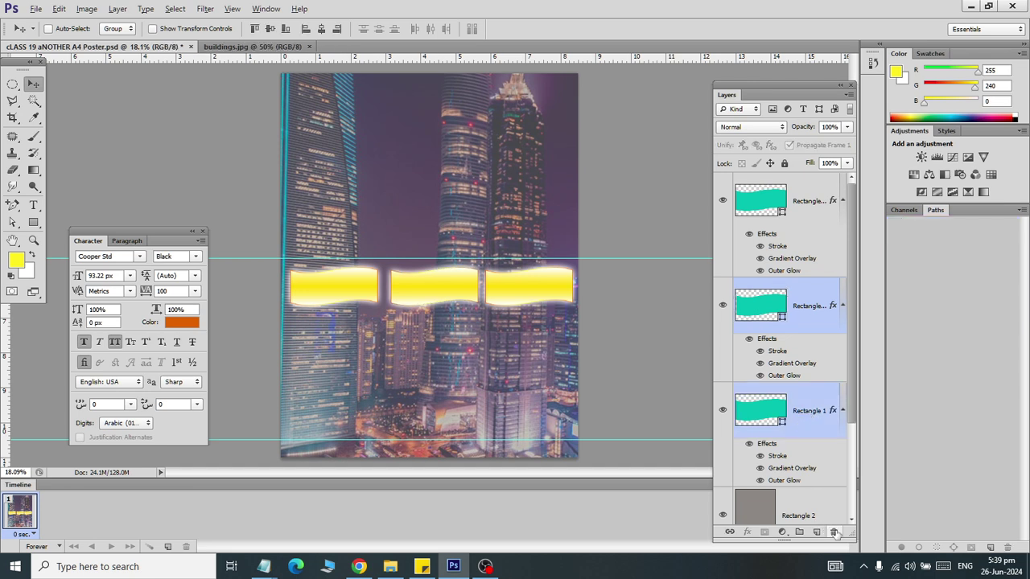
pyautogui.click(834, 532)
pyautogui.click(449, 224)
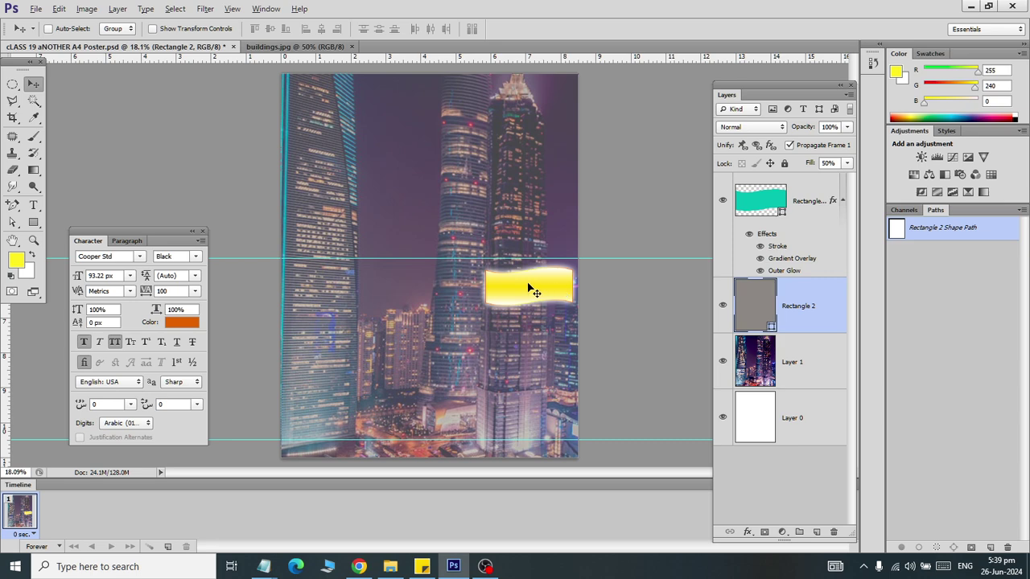
pyautogui.moveTo(563, 272); pyautogui.dragTo(347, 295)
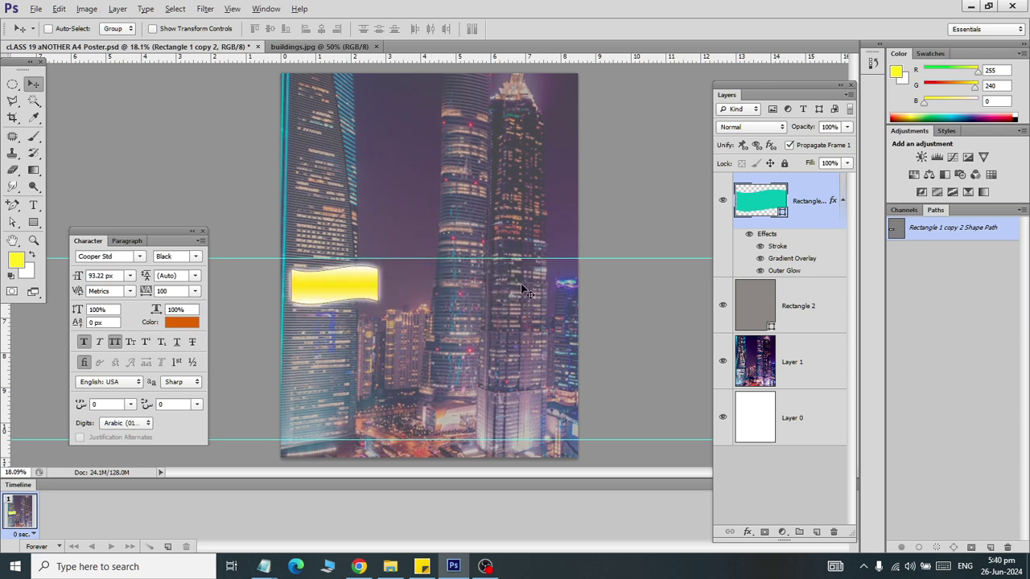
# Step: Add the centred text OFFICE AUTOMATION on two lines in the poster's upper area
pyautogui.click(33, 206)
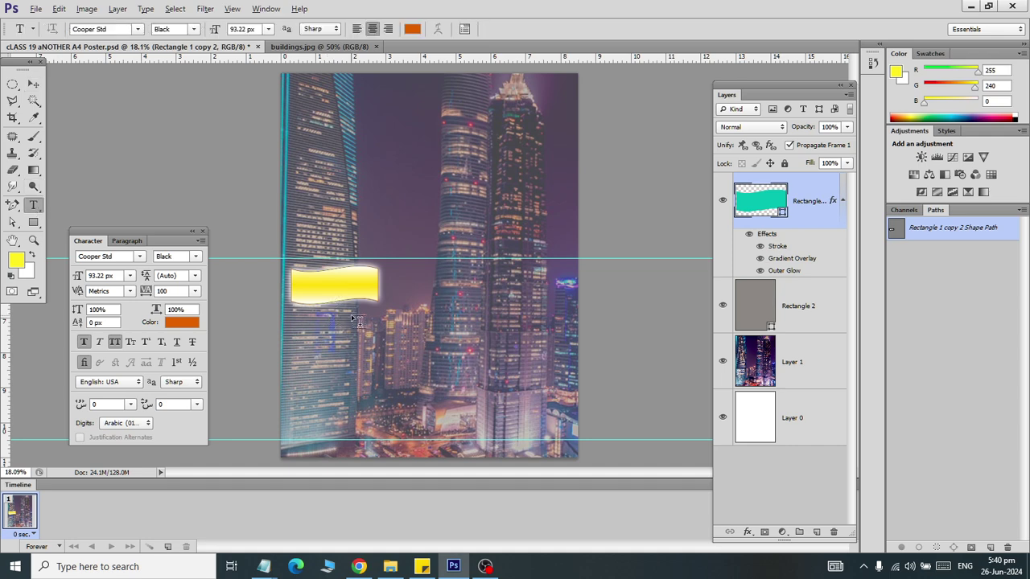
pyautogui.click(420, 173)
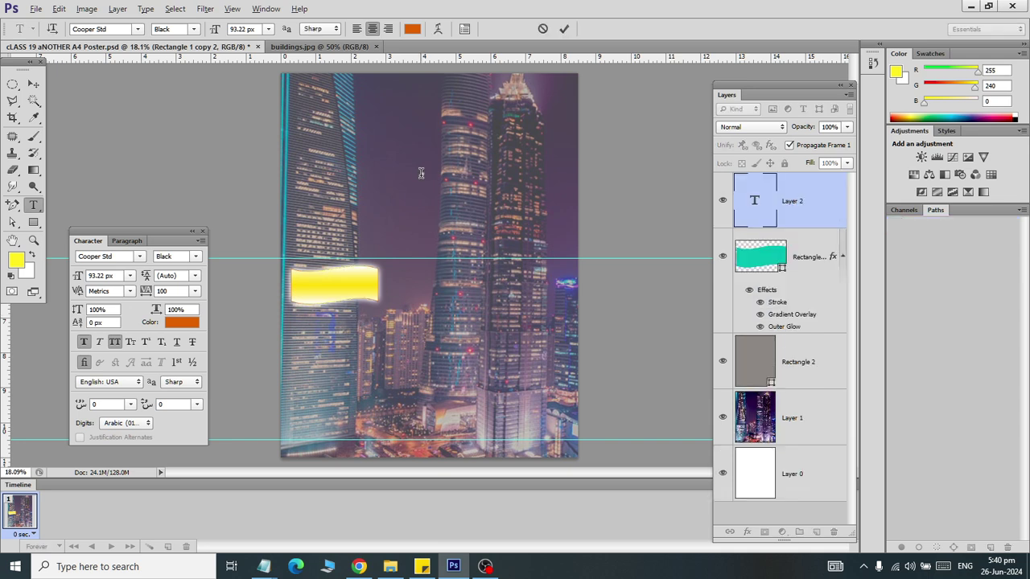
pyautogui.write('OFFICE AUT')
pyautogui.press('BackSpace')
pyautogui.press('BackSpace')
pyautogui.press('BackSpace')
pyautogui.press('BackSpace')
pyautogui.press('Return')
pyautogui.write('AUTOMATION')
pyautogui.hotkey('ctrl', 'a')
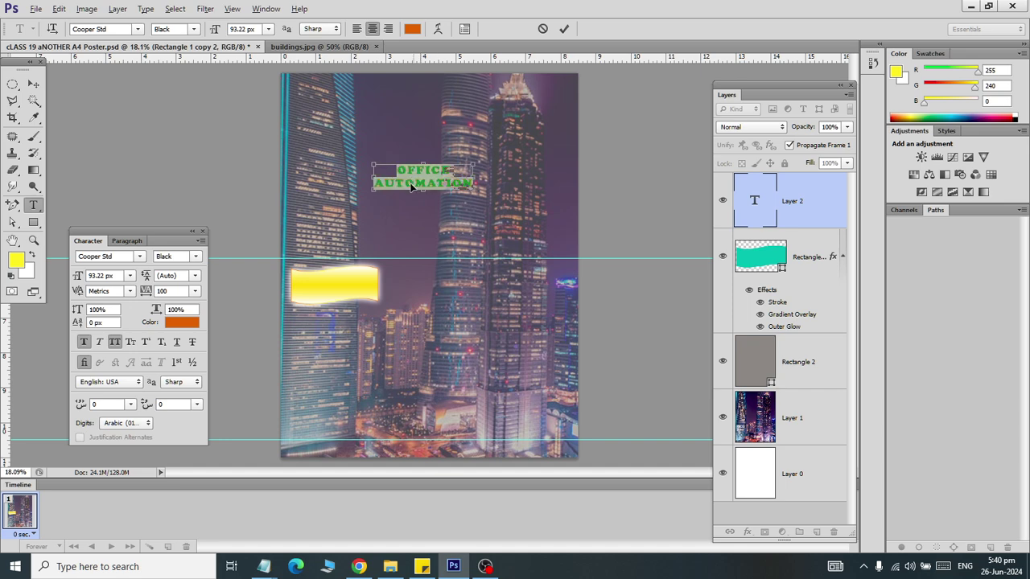
# Step: Move the OFFICE AUTOMATION text onto the yellow flag
pyautogui.click(33, 83)
pyautogui.moveTo(466, 189); pyautogui.dragTo(378, 300)
pyautogui.scroll(3, 402, 312)
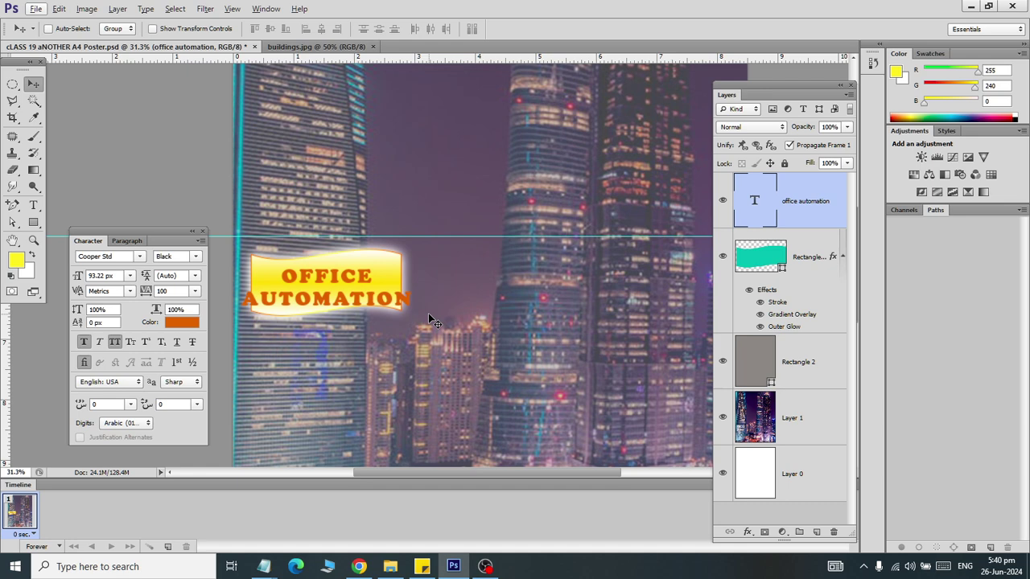
# Step: Scale the OFFICE AUTOMATION text to about 81% around its centre and nudge it slightly up within the flag
pyautogui.hotkey('ctrl', 't')
pyautogui.moveTo(414, 312); pyautogui.dragTo(397, 307)
pyautogui.click(34, 85)
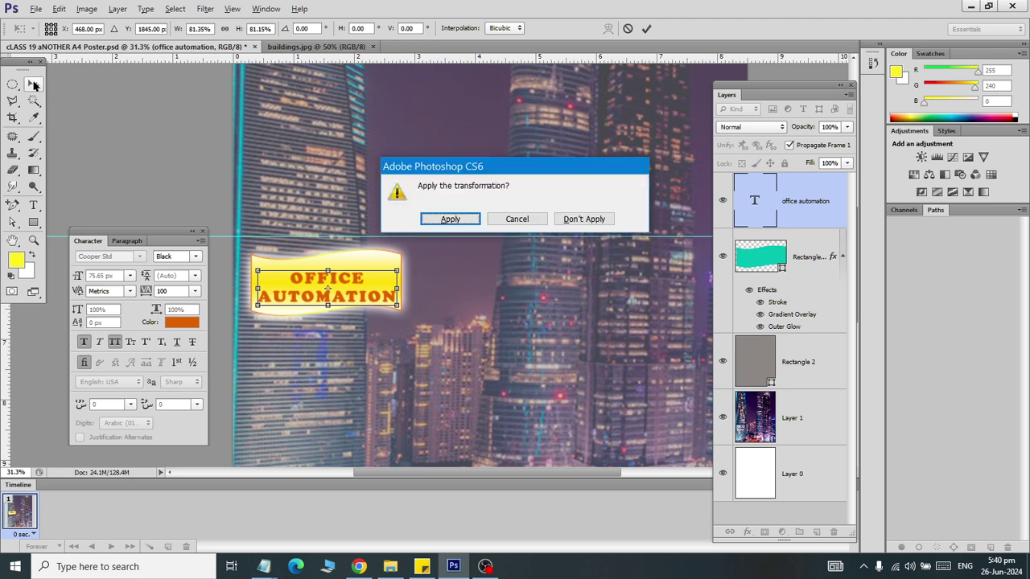
pyautogui.click(449, 220)
pyautogui.press('Up')
pyautogui.press('Up')
pyautogui.press('Up')
pyautogui.press('Up')
pyautogui.press('Up')
pyautogui.press('Up')
pyautogui.press('Up')
pyautogui.press('Up')
pyautogui.press('Up')
pyautogui.press('Up')
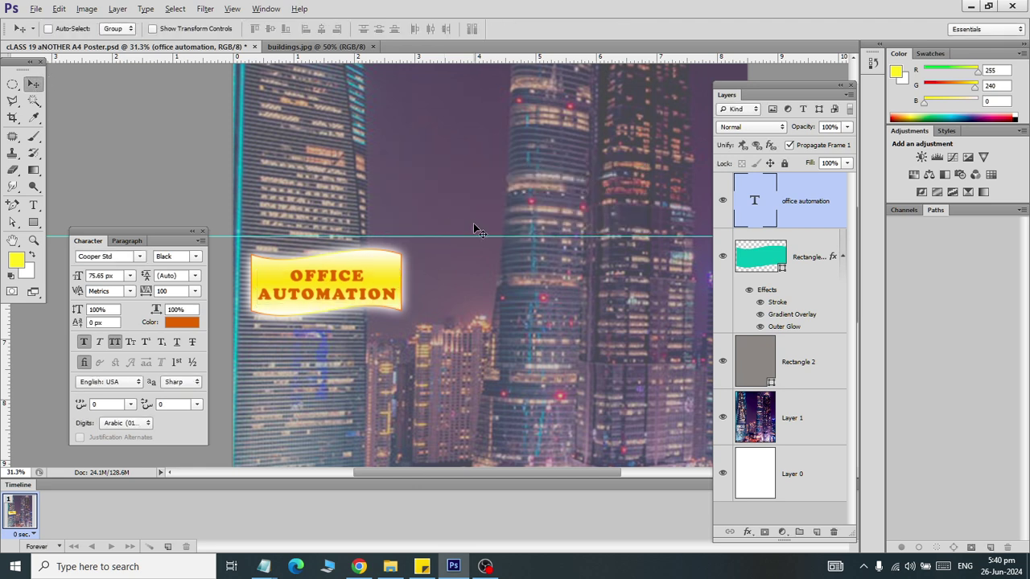
pyautogui.click(60, 9)
pyautogui.moveTo(137, 335)
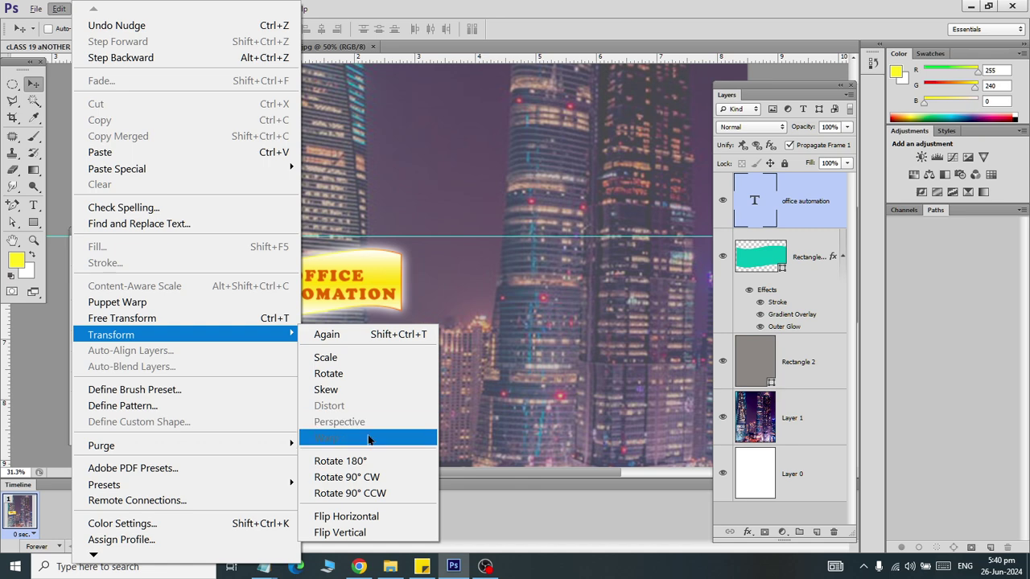
pyautogui.click(807, 206)
pyautogui.rightClick(809, 208)
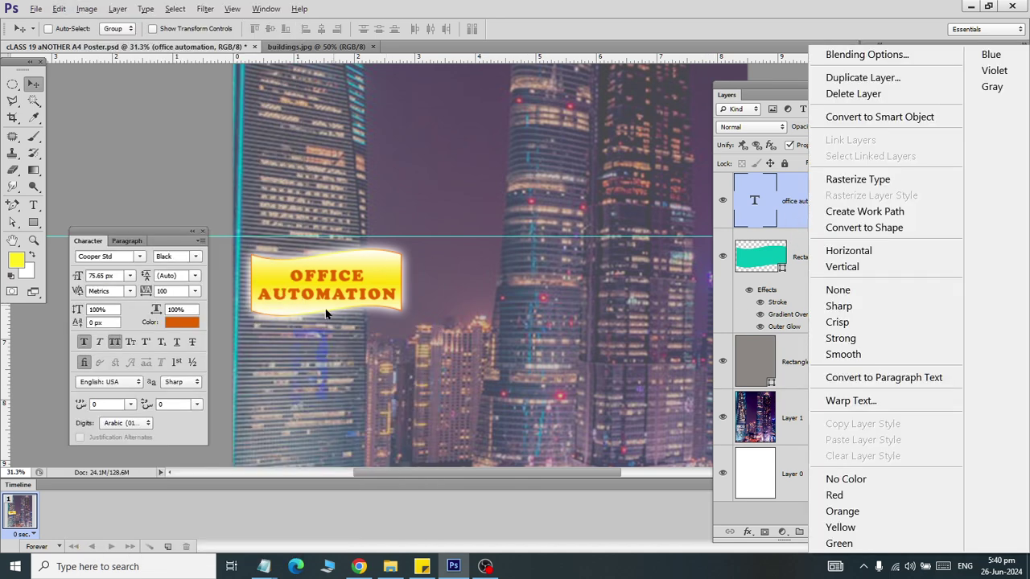
pyautogui.click(804, 208)
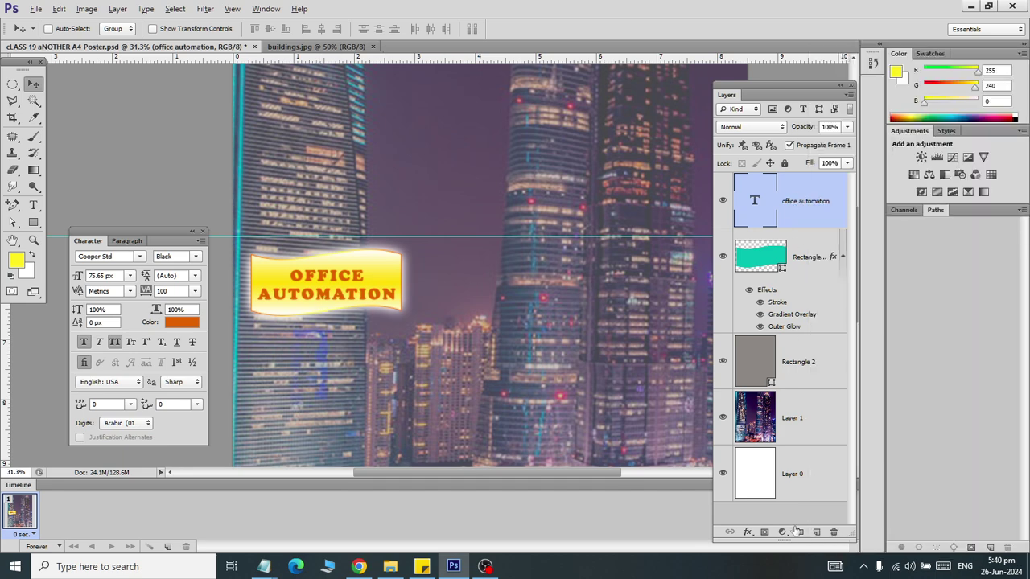
# Step: Recolour the OFFICE AUTOMATION text dark teal (#02576c) after trying black and red
pyautogui.click(33, 204)
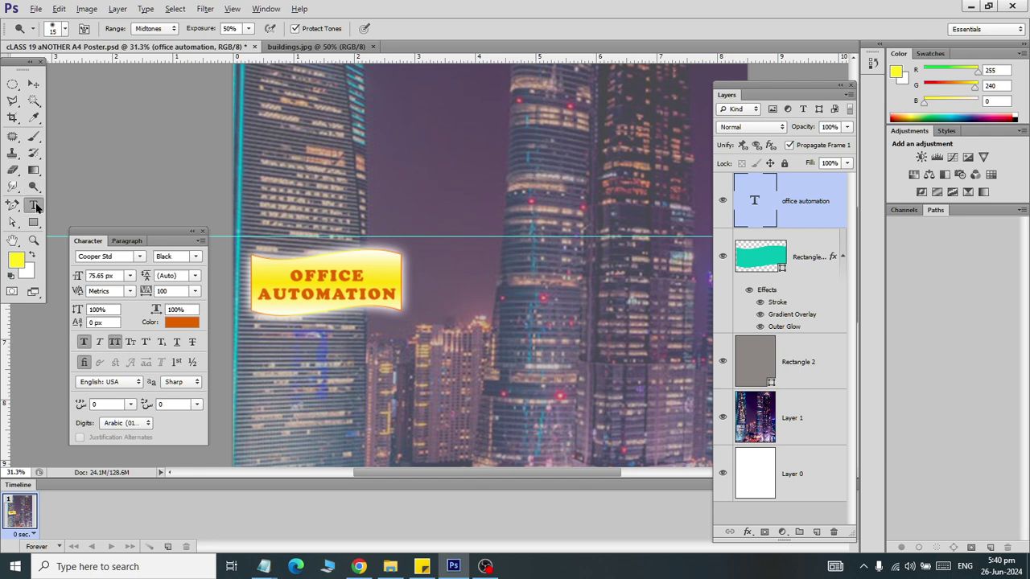
pyautogui.click(328, 292)
pyautogui.hotkey('ctrl', 'a')
pyautogui.click(411, 29)
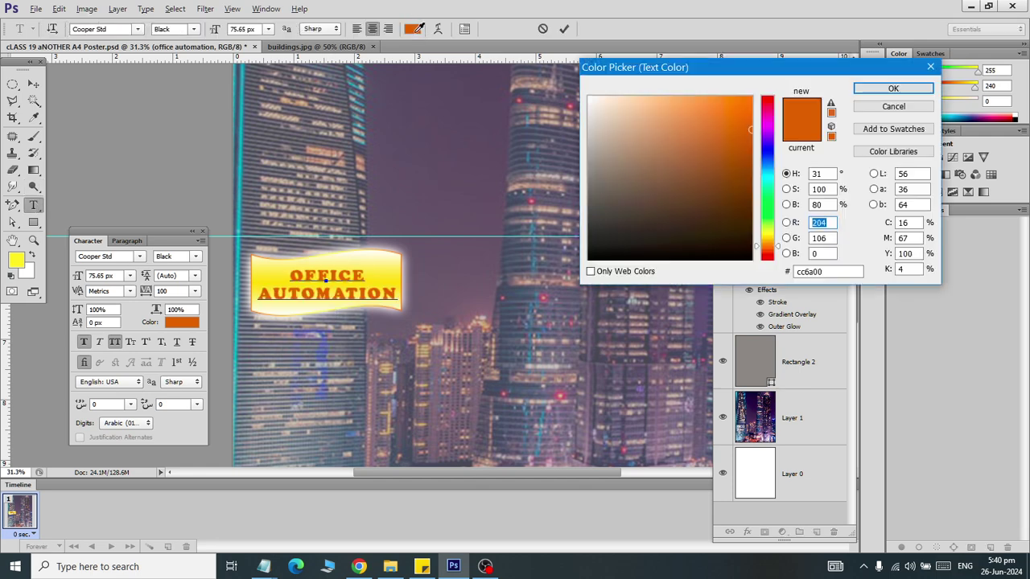
pyautogui.click(588, 259)
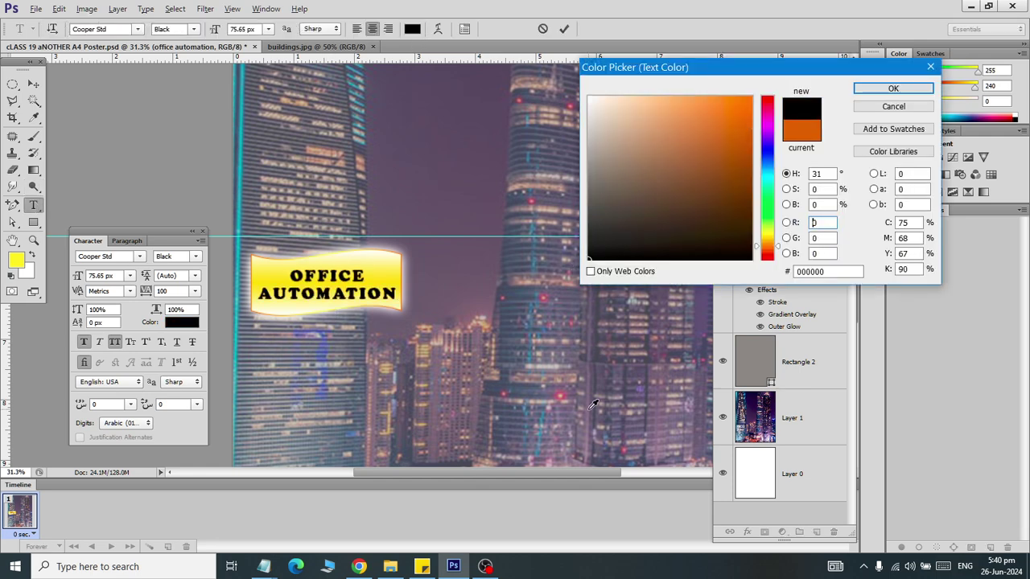
pyautogui.moveTo(774, 248); pyautogui.dragTo(771, 259)
pyautogui.click(746, 135)
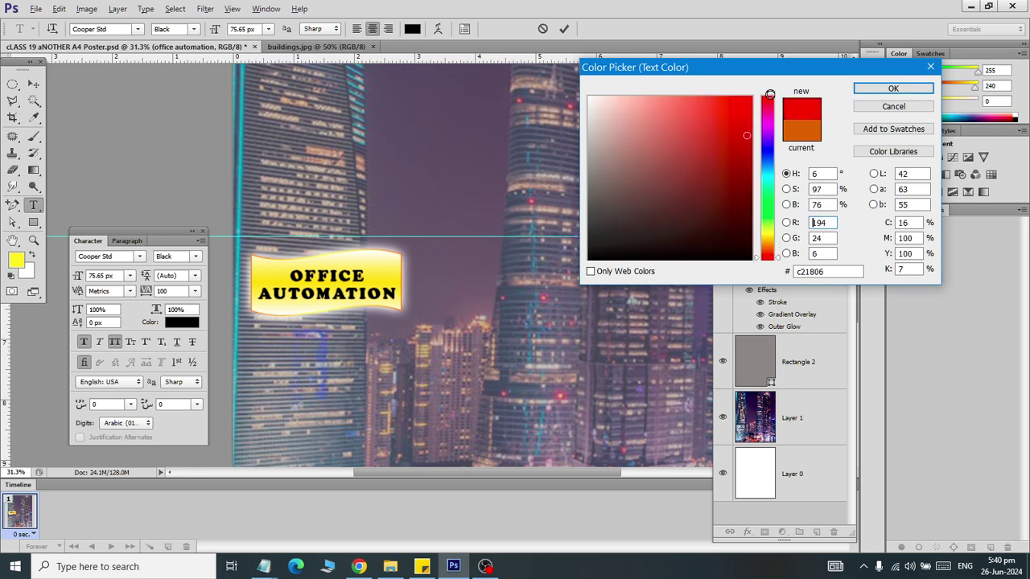
pyautogui.click(747, 132)
pyautogui.moveTo(747, 132)
pyautogui.mouseDown()
pyautogui.moveTo(757, 91)
pyautogui.moveTo(752, 170)
pyautogui.mouseUp()
pyautogui.click(748, 194)
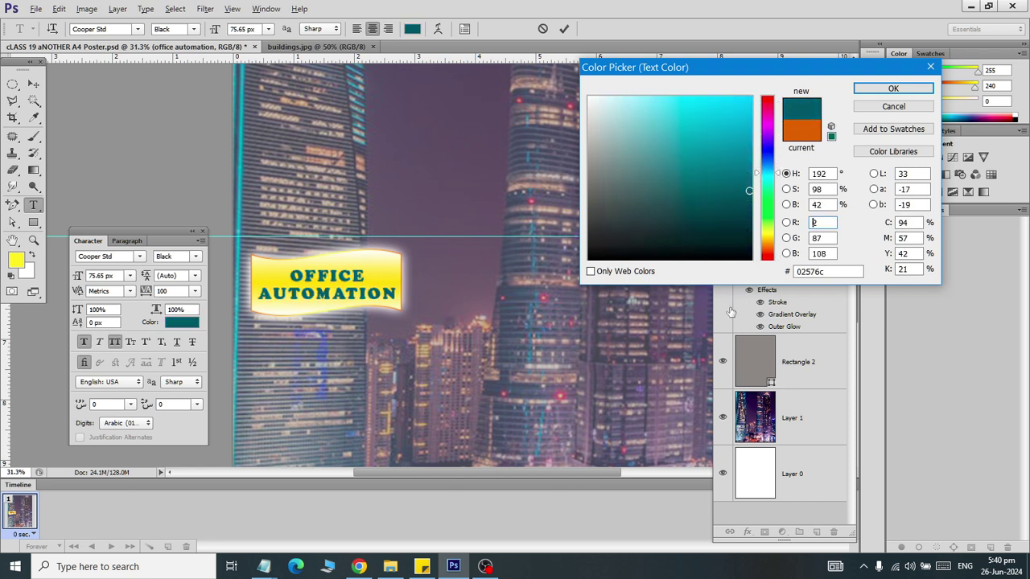
pyautogui.click(888, 90)
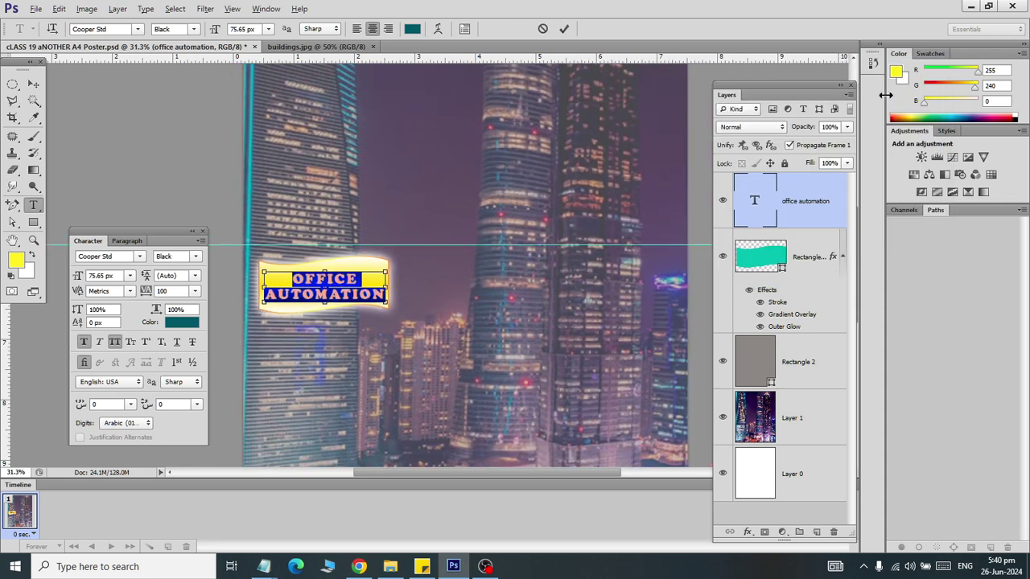
pyautogui.hotkey('ctrl', '0')
pyautogui.click(33, 84)
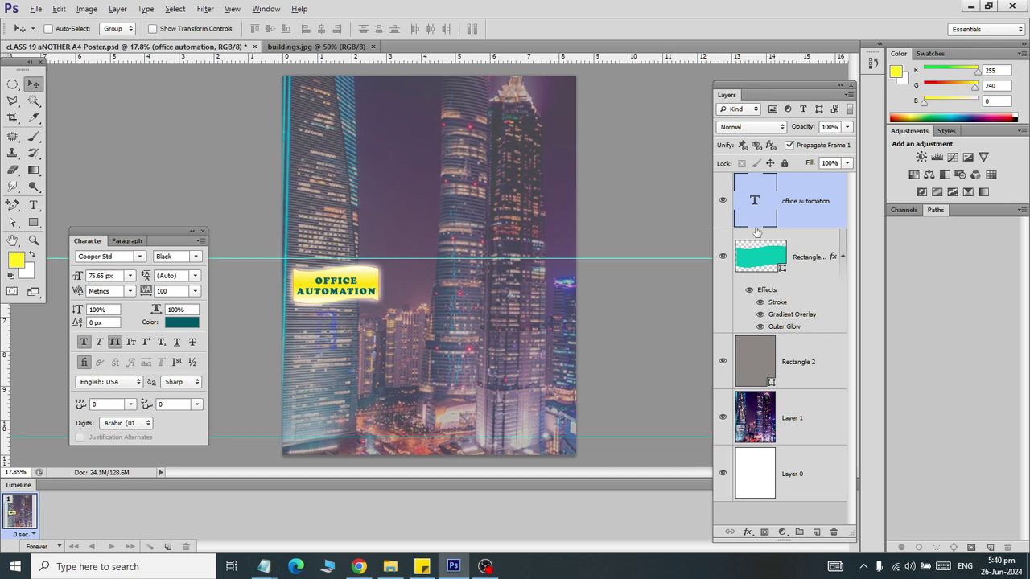
# Step: Recolour the OFFICE AUTOMATION text brown (#8a5005)
pyautogui.click(33, 205)
pyautogui.moveTo(320, 283); pyautogui.dragTo(376, 294)
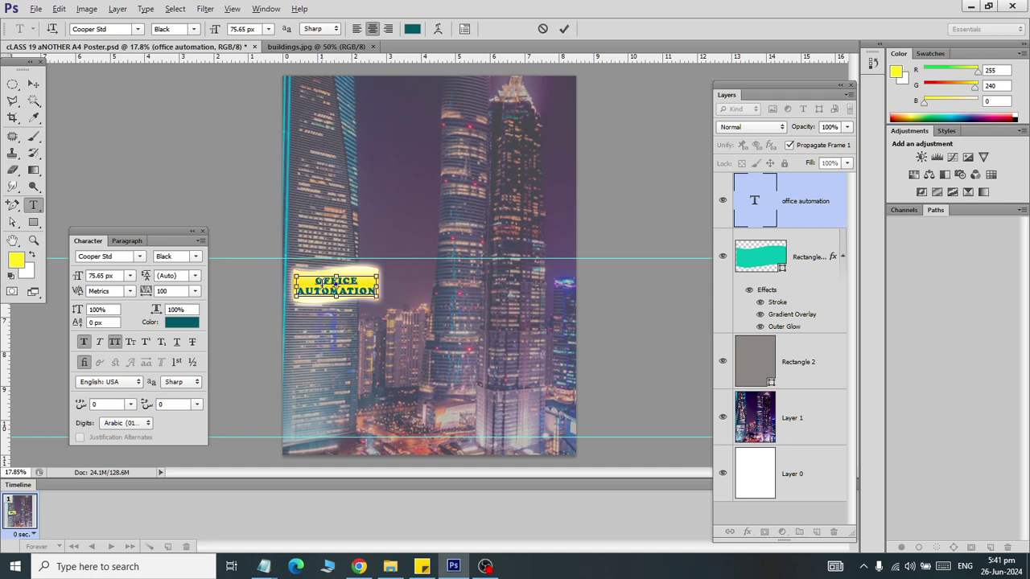
pyautogui.click(412, 29)
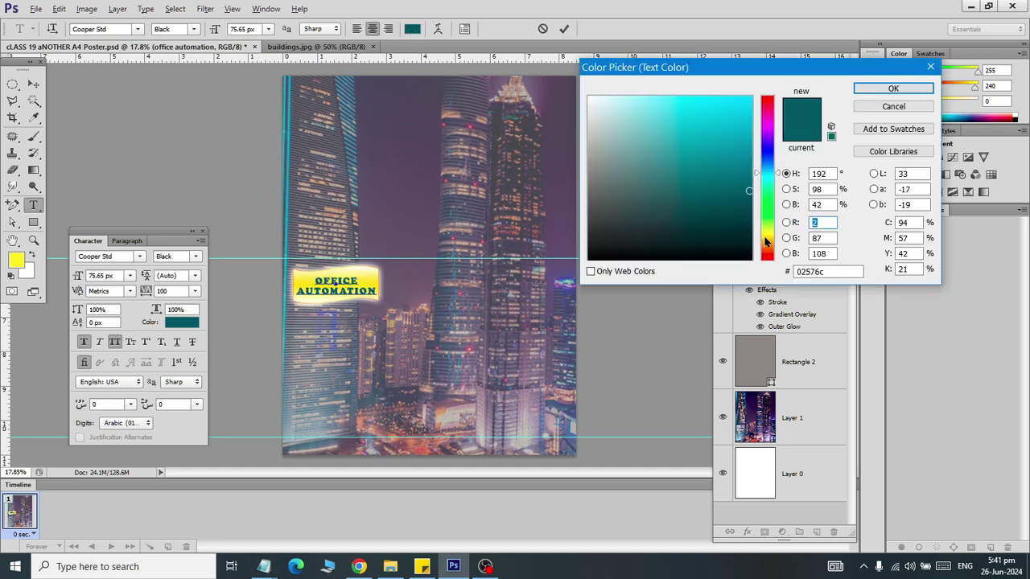
pyautogui.click(765, 241)
pyautogui.click(747, 146)
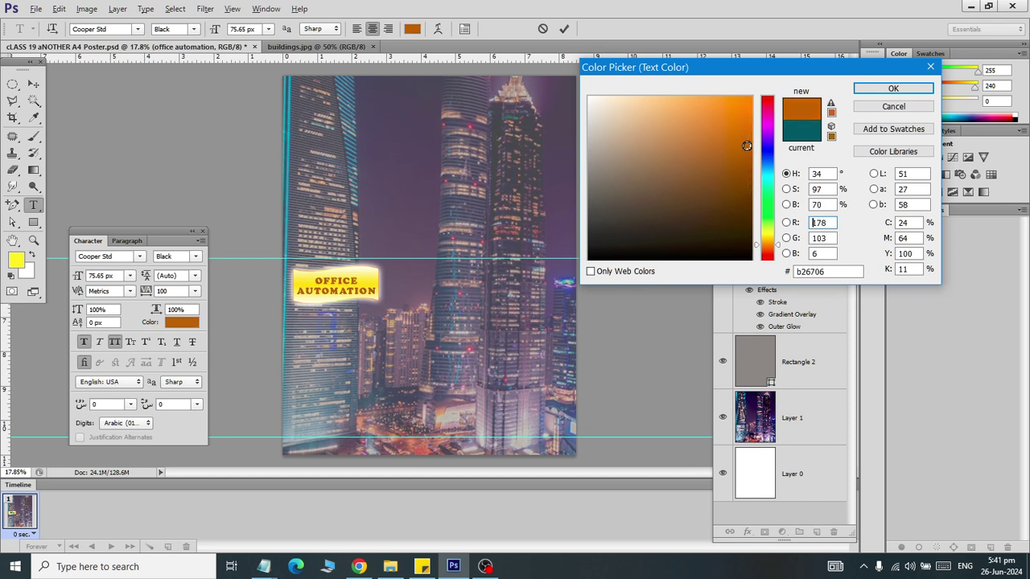
pyautogui.click(745, 171)
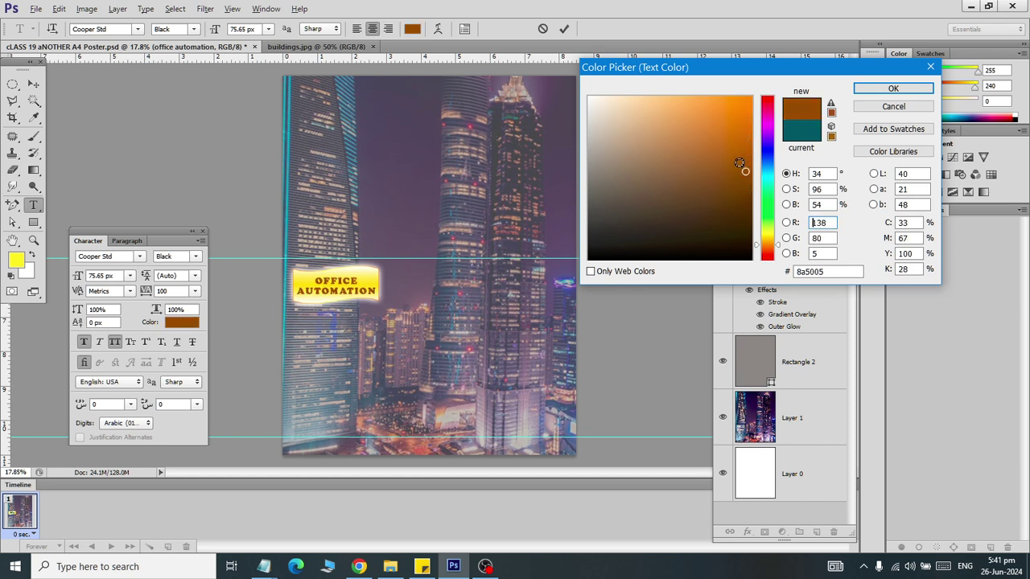
pyautogui.click(893, 87)
pyautogui.click(33, 83)
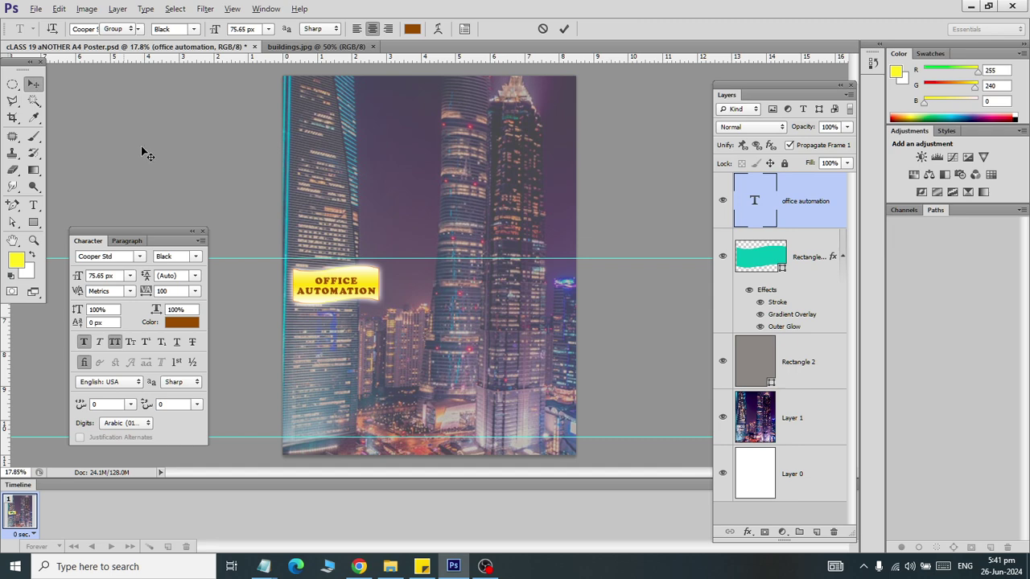
pyautogui.scroll(5, 383, 311)
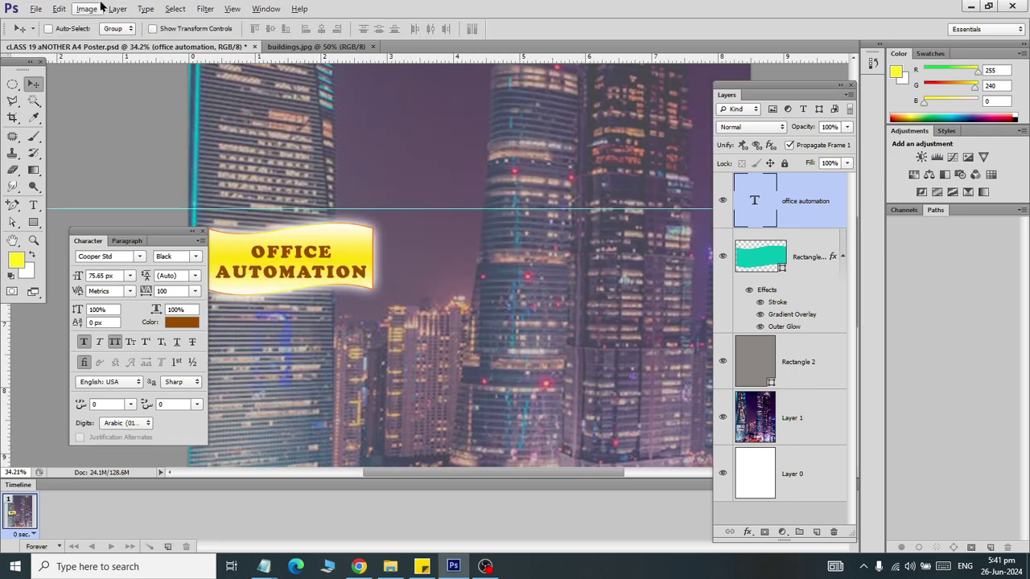
pyautogui.click(59, 8)
pyautogui.moveTo(274, 335)
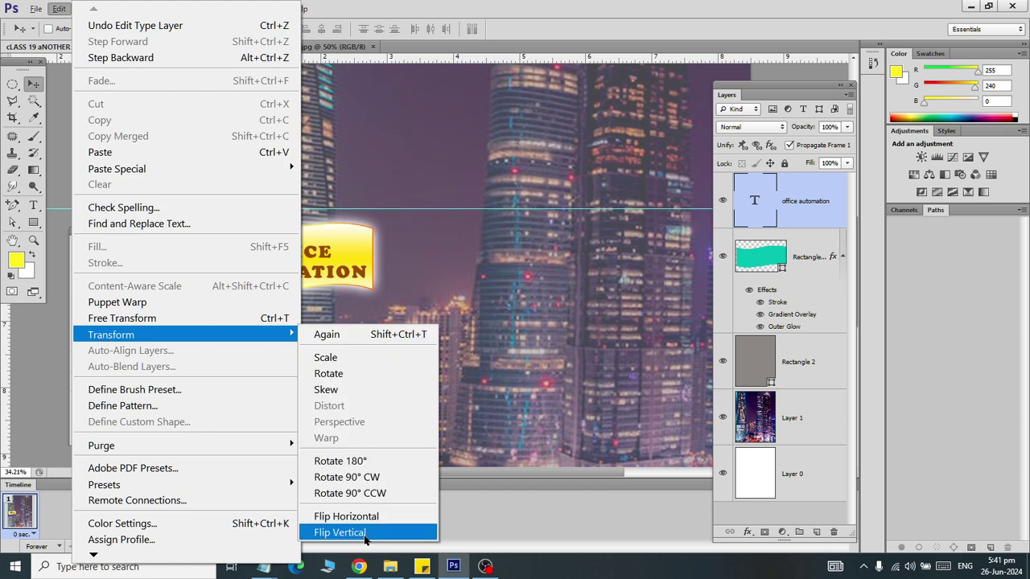
pyautogui.click(794, 211)
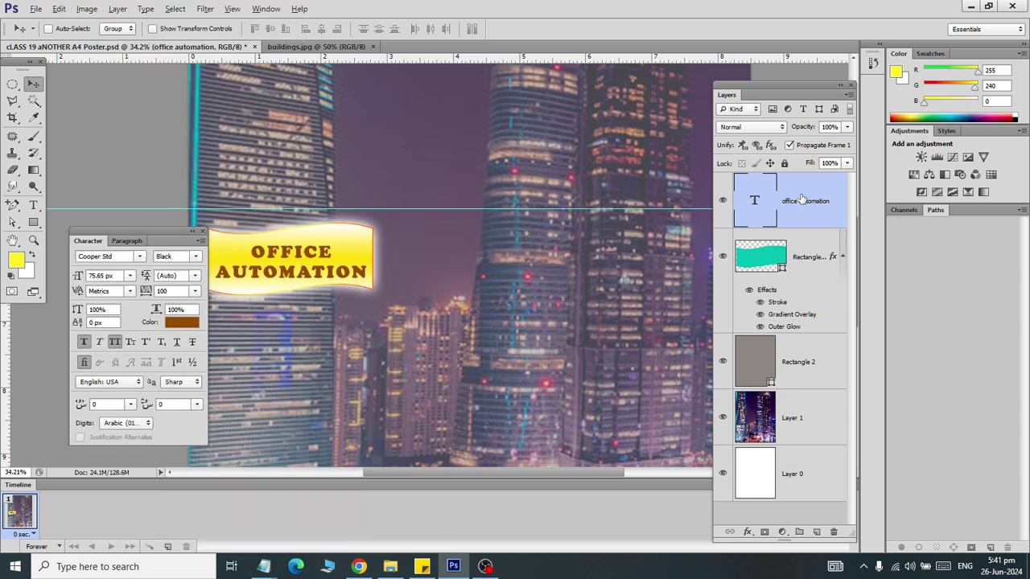
# Step: Warp the OFFICE AUTOMATION text with the horizontal Flag style and a 15% bend
pyautogui.click(33, 205)
pyautogui.moveTo(251, 251); pyautogui.dragTo(401, 286)
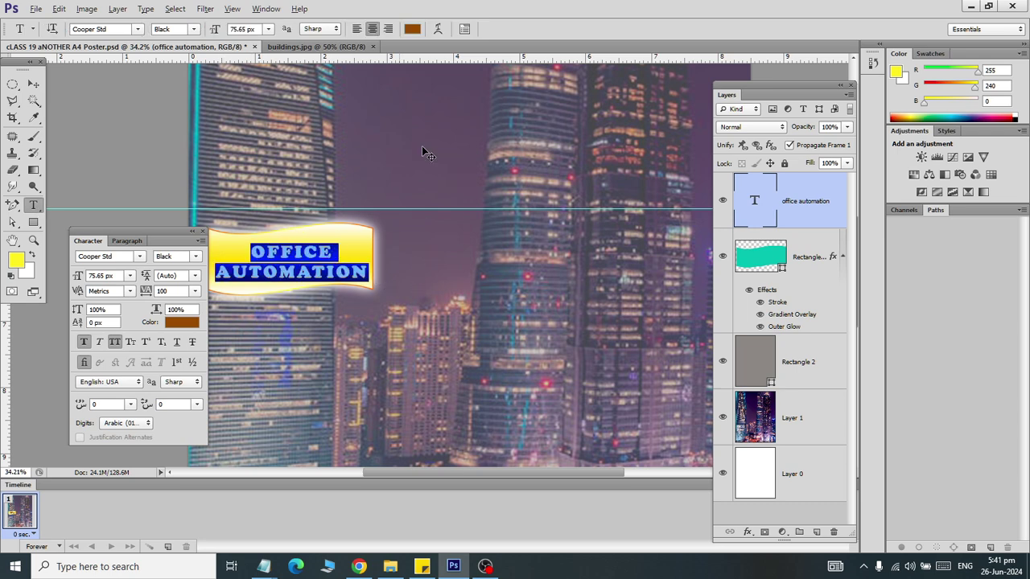
pyautogui.click(437, 29)
pyautogui.click(468, 226)
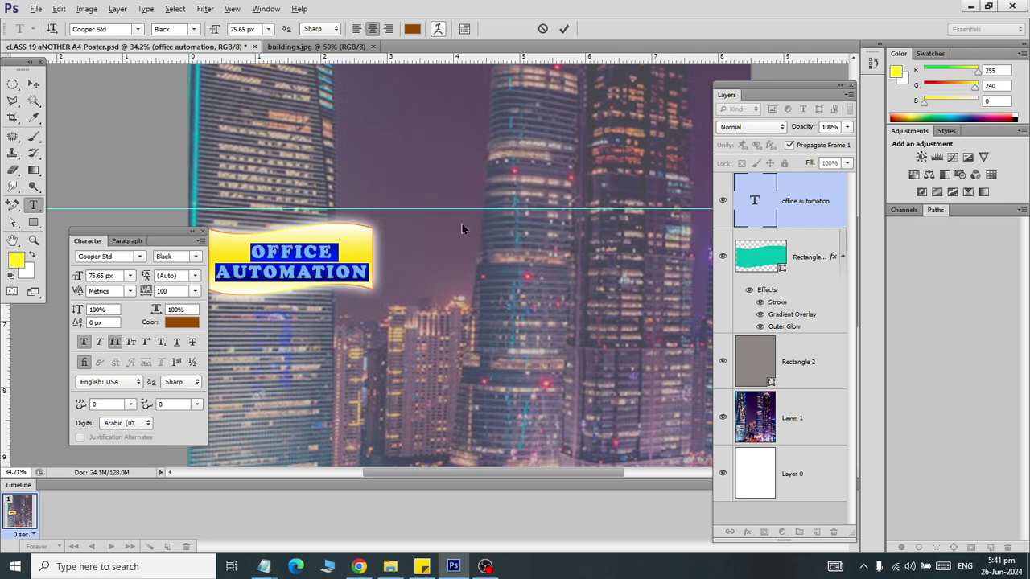
pyautogui.click(531, 325)
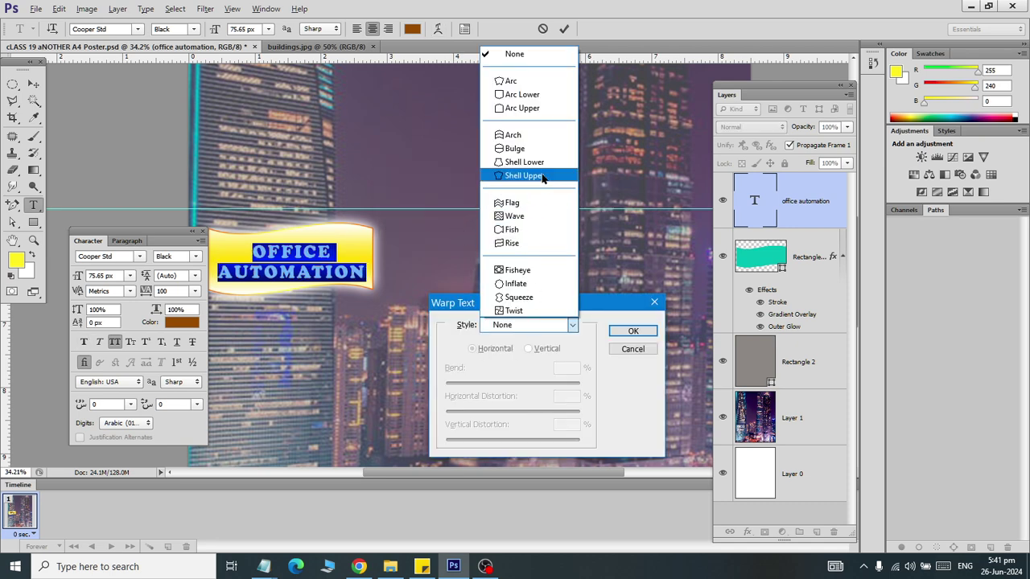
pyautogui.click(538, 205)
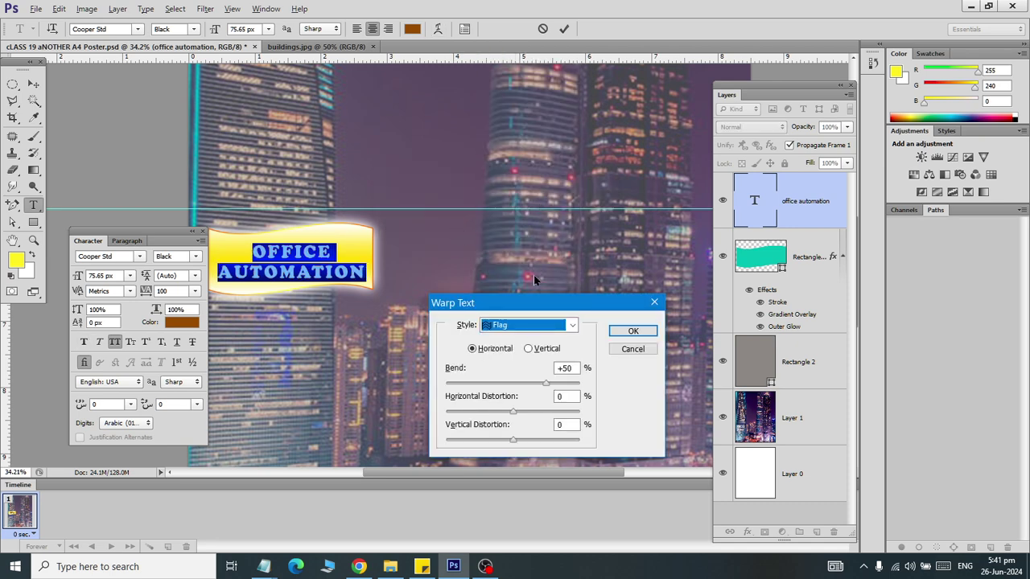
pyautogui.doubleClick(566, 367)
pyautogui.write('15')
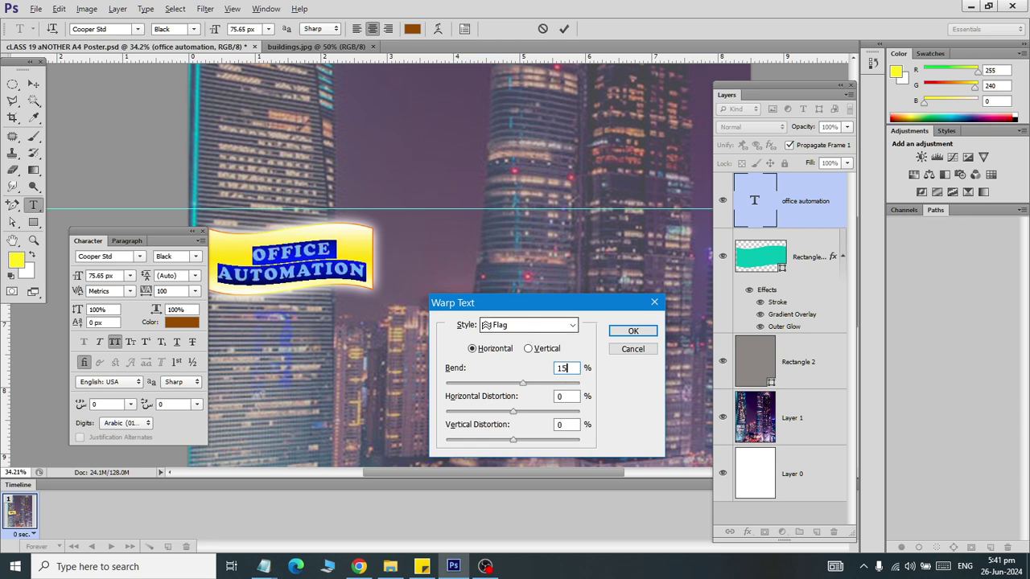
pyautogui.click(633, 330)
pyautogui.click(33, 84)
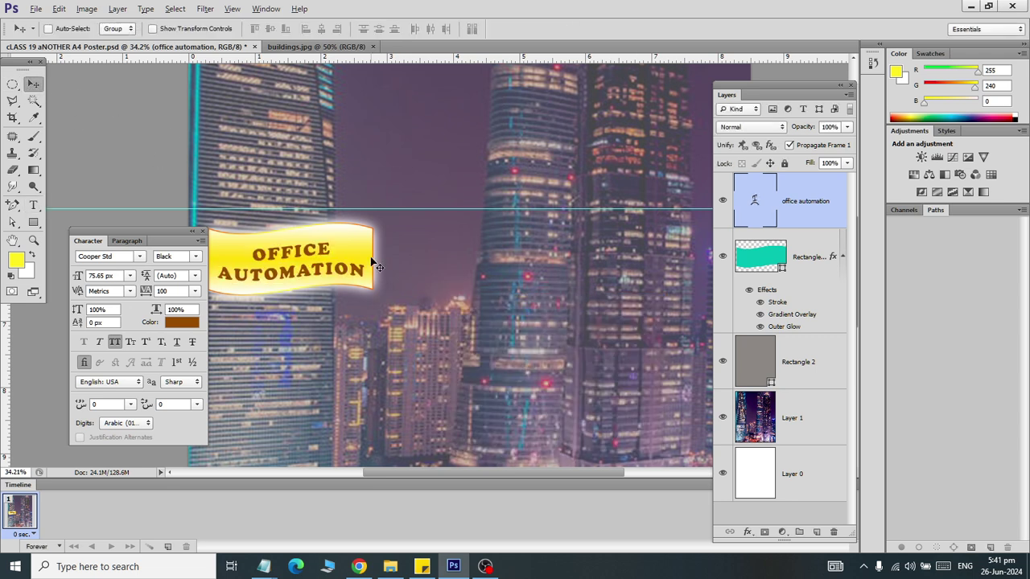
# Step: Nudge the warped text slightly up and left to centre it on the flag
pyautogui.press('Up')
pyautogui.press('Up')
pyautogui.press('Up')
pyautogui.press('Up')
pyautogui.press('Up')
pyautogui.press('Up')
pyautogui.press('Left')
pyautogui.press('Left')
pyautogui.press('Left')
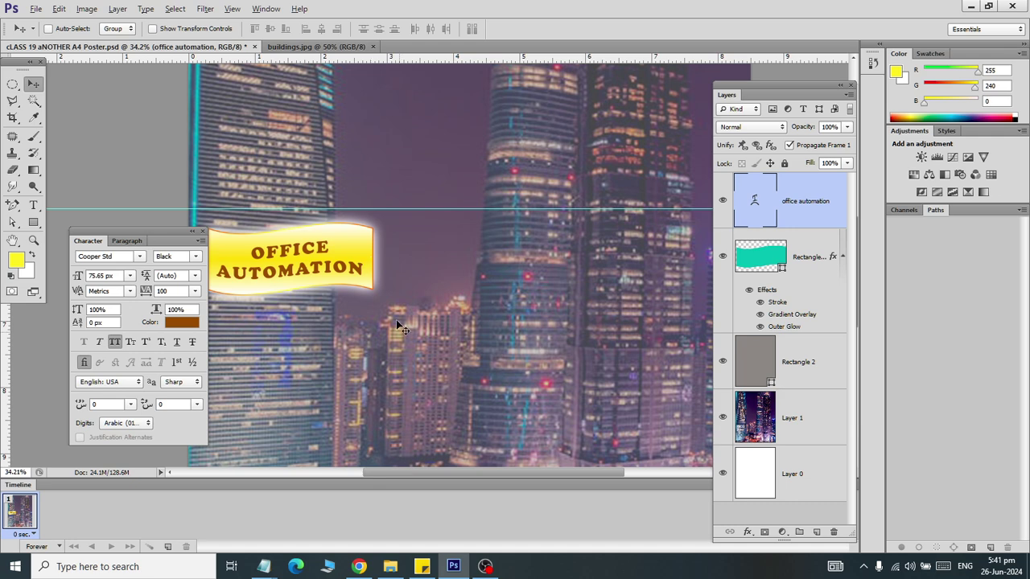
# Step: Add a white (#ffffff) outside stroke to the OFFICE AUTOMATION text layer
pyautogui.scroll(-1, 376, 287)
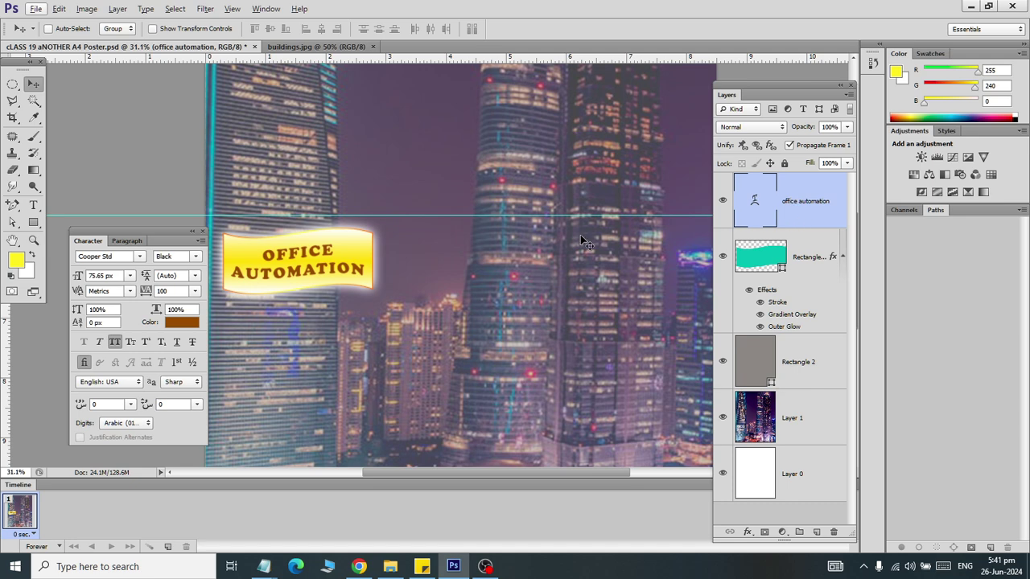
pyautogui.scroll(-1, 443, 226)
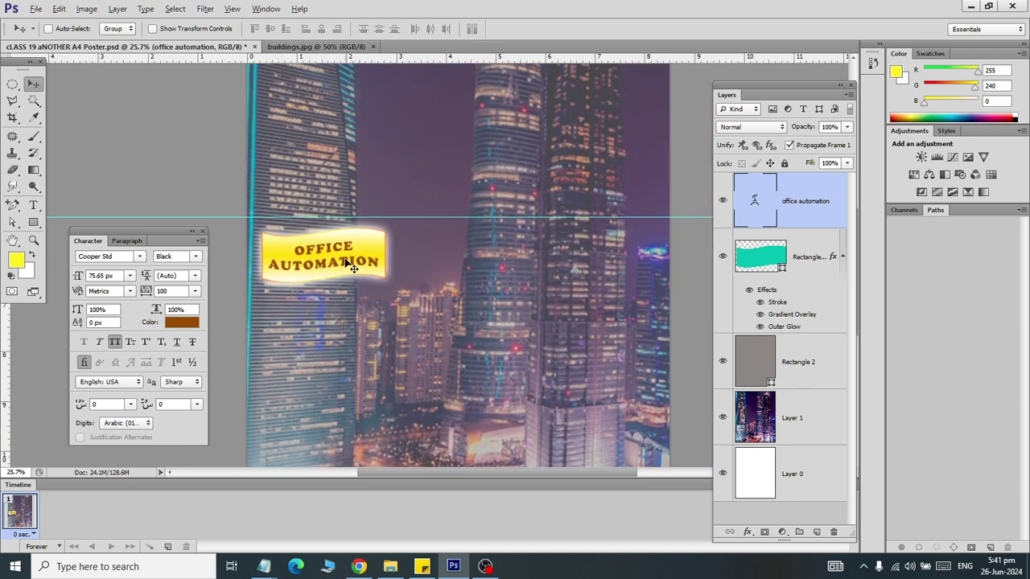
pyautogui.scroll(2, 322, 251)
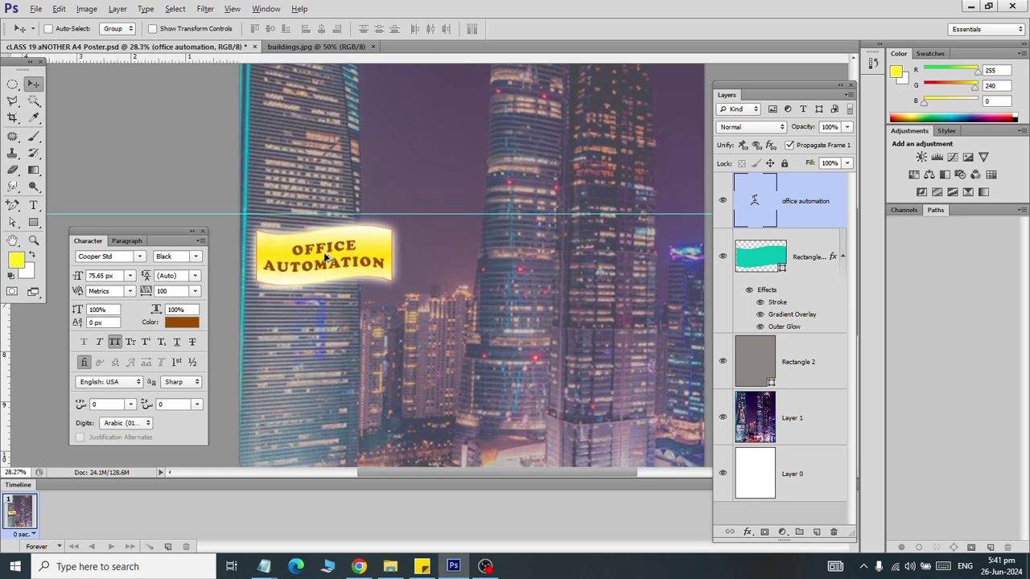
pyautogui.click(748, 533)
pyautogui.click(801, 372)
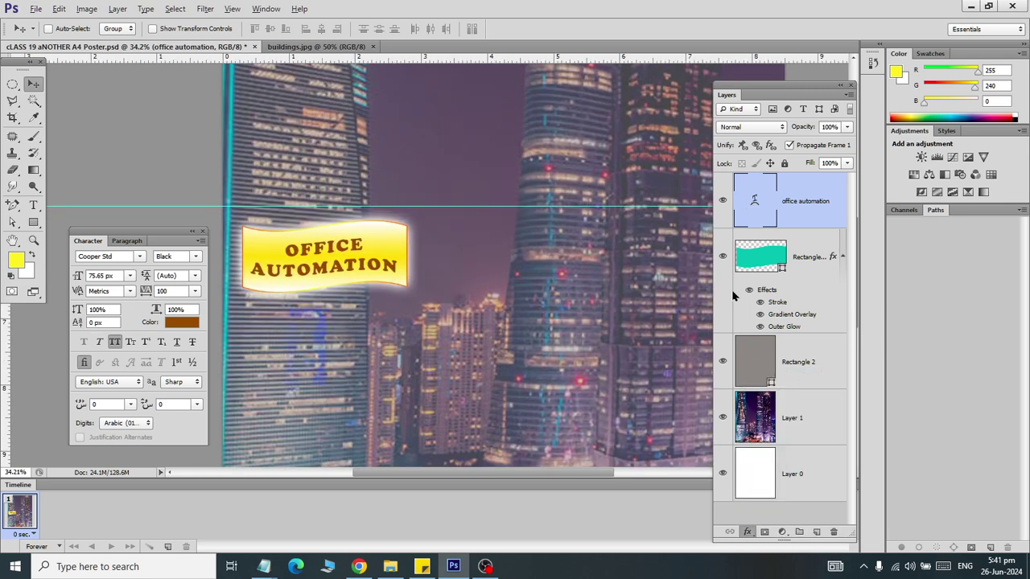
pyautogui.click(576, 168)
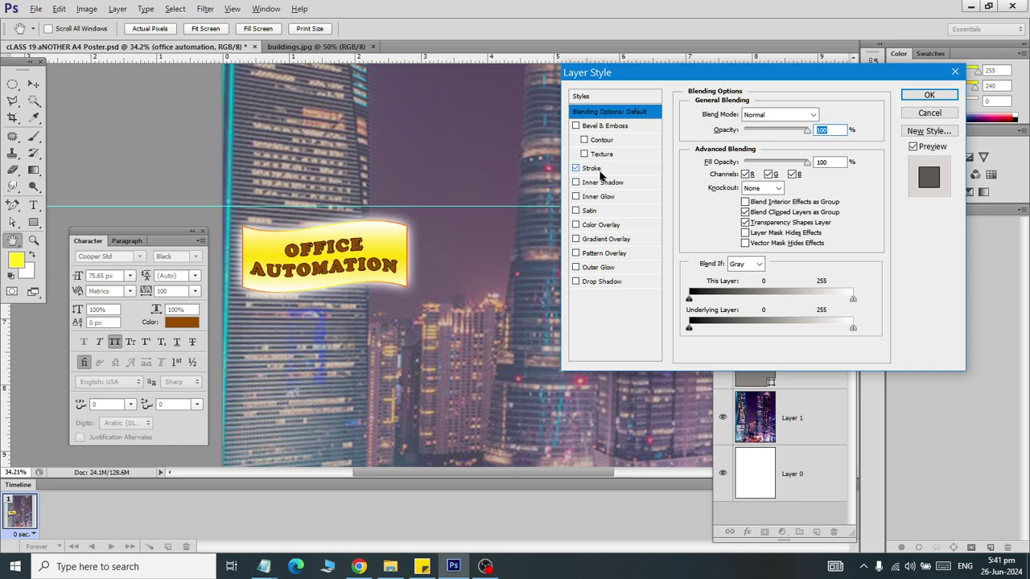
pyautogui.click(592, 167)
pyautogui.click(720, 202)
pyautogui.write('ffffff')
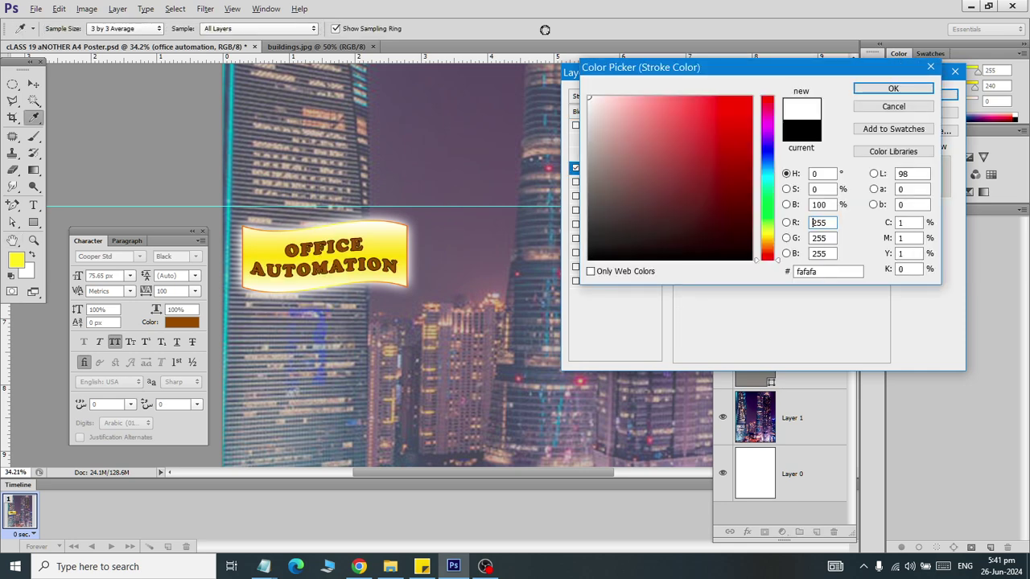
pyautogui.moveTo(745, 155); pyautogui.dragTo(763, 67)
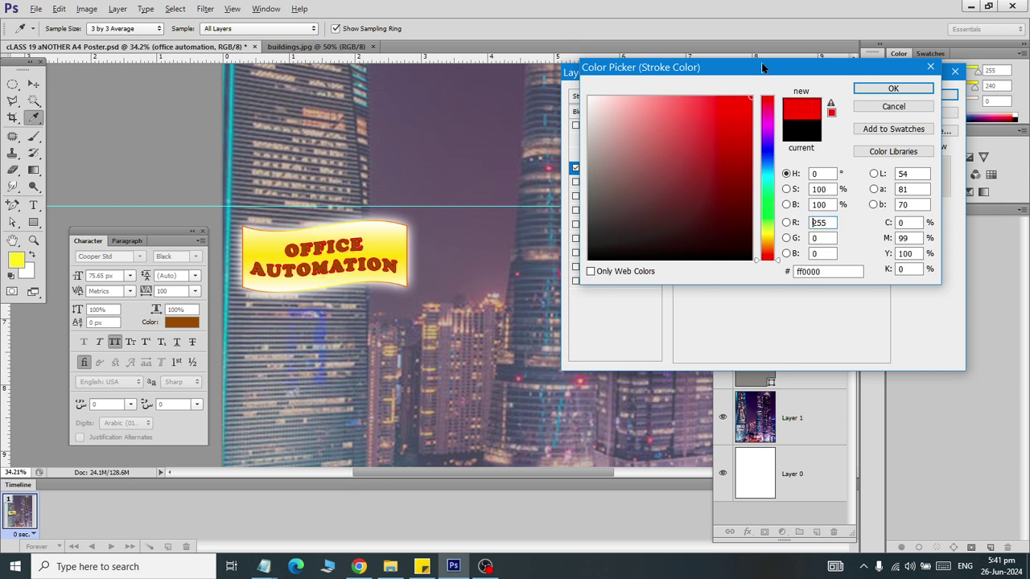
pyautogui.moveTo(770, 226); pyautogui.dragTo(767, 206)
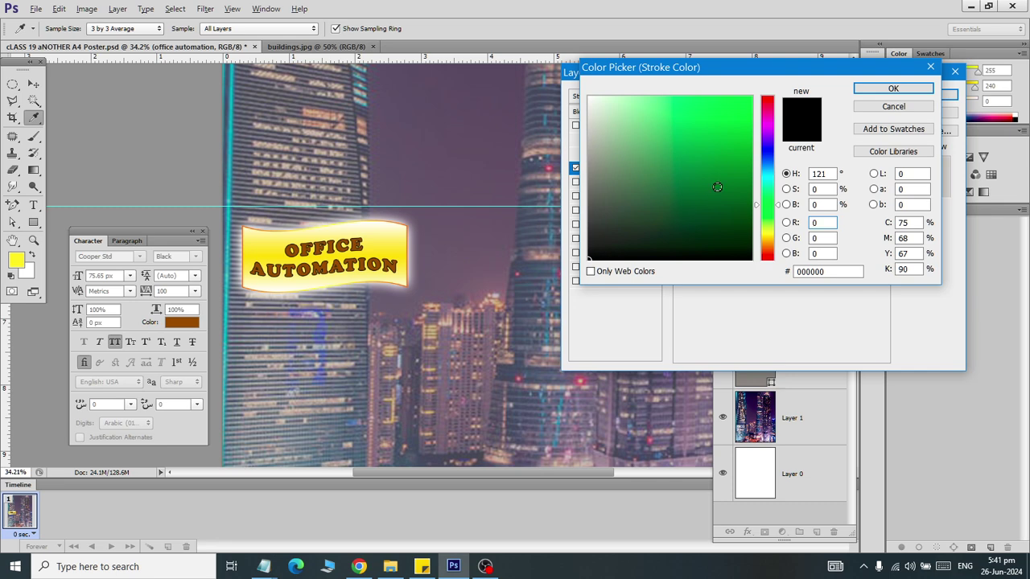
pyautogui.moveTo(593, 101); pyautogui.dragTo(561, 81)
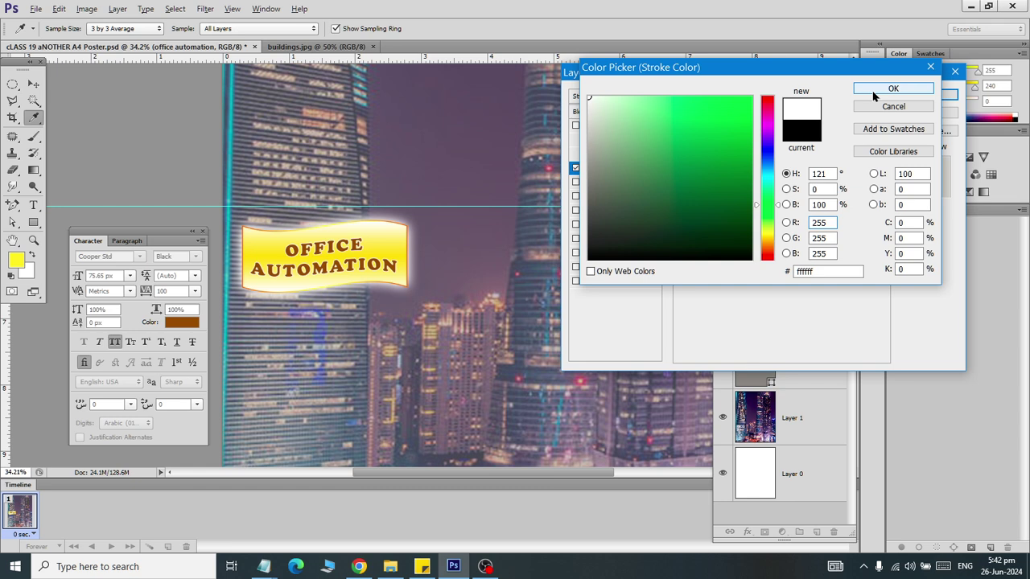
pyautogui.click(877, 90)
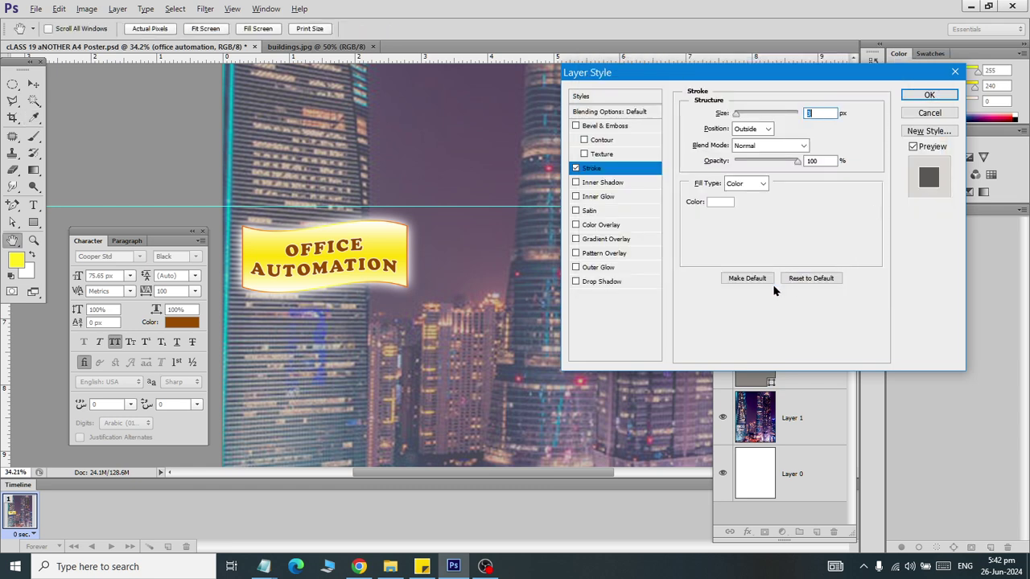
pyautogui.click(576, 281)
pyautogui.click(576, 267)
pyautogui.click(927, 94)
# Step: Scale the OFFICE AUTOMATION text up to about 103.5% around its centre on the flag
pyautogui.hotkey('ctrl', 't')
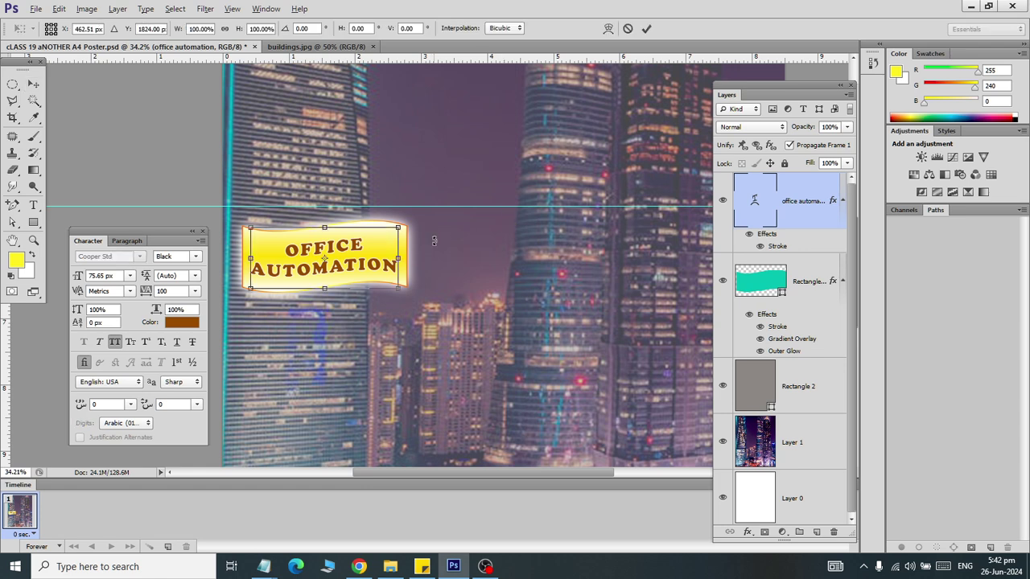
pyautogui.moveTo(399, 286); pyautogui.dragTo(401, 289)
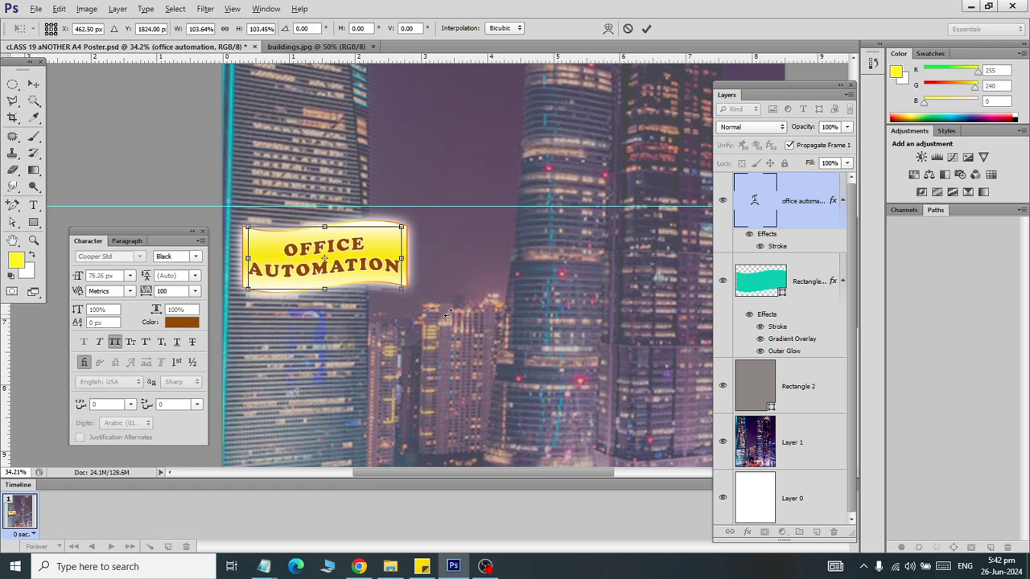
pyautogui.click(33, 84)
pyautogui.click(448, 222)
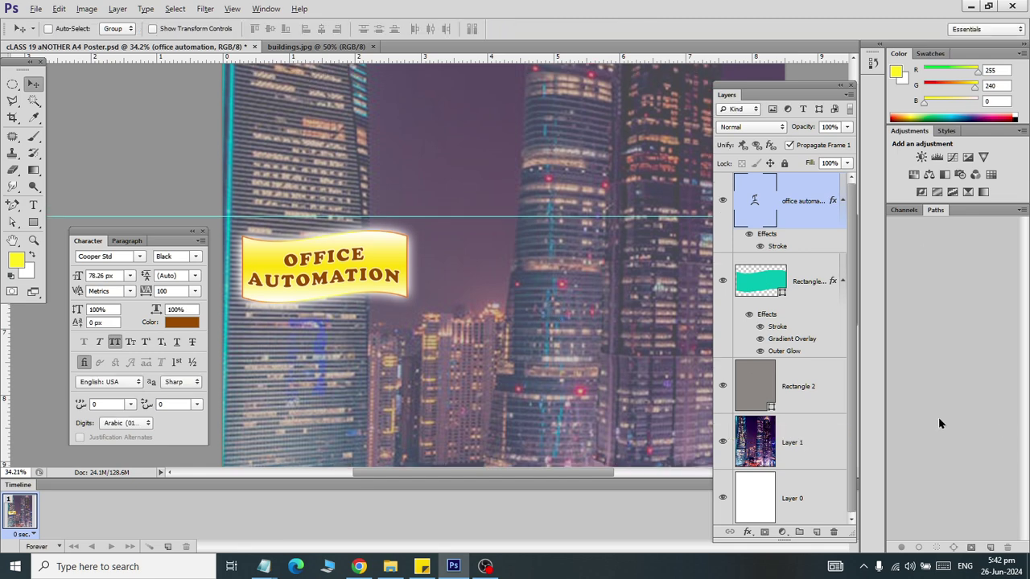
# Step: Create a new layer group above the text layer and name it Comp1
pyautogui.click(798, 532)
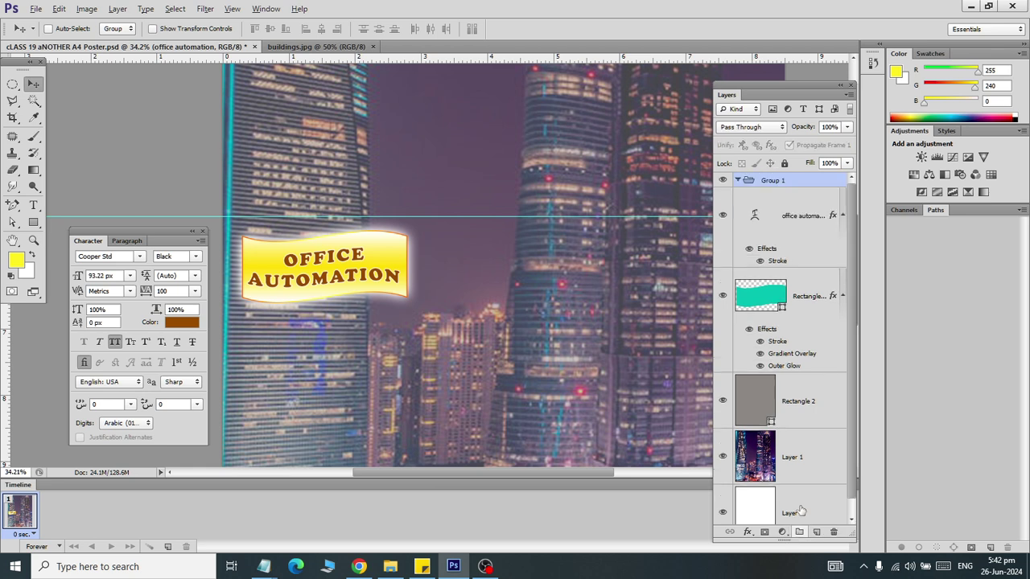
pyautogui.doubleClick(772, 181)
pyautogui.write('Comp1')
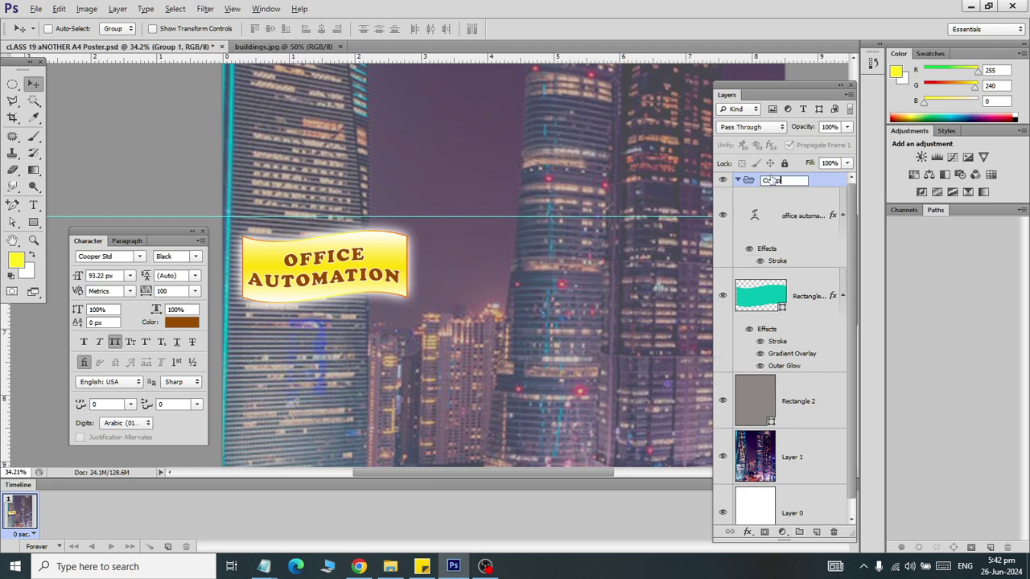
pyautogui.press('Return')
# Step: Move the OFFICE AUTOMATION text and yellow flag layers into the Comp1 group and collapse it
pyautogui.click(770, 218)
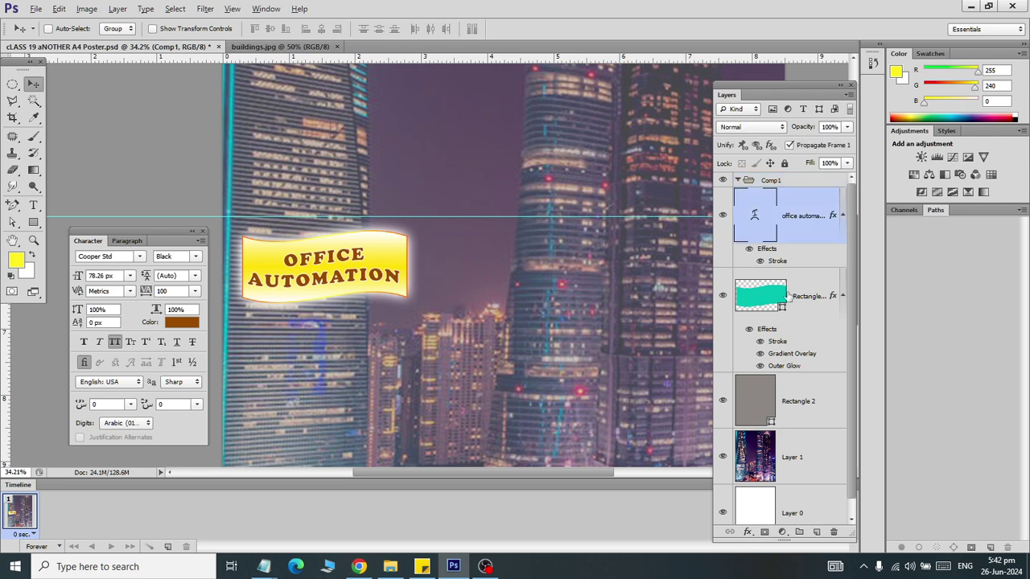
pyautogui.keyDown('shift'); pyautogui.click(787, 298); pyautogui.keyUp('shift')
pyautogui.moveTo(784, 298); pyautogui.dragTo(760, 181)
pyautogui.click(737, 181)
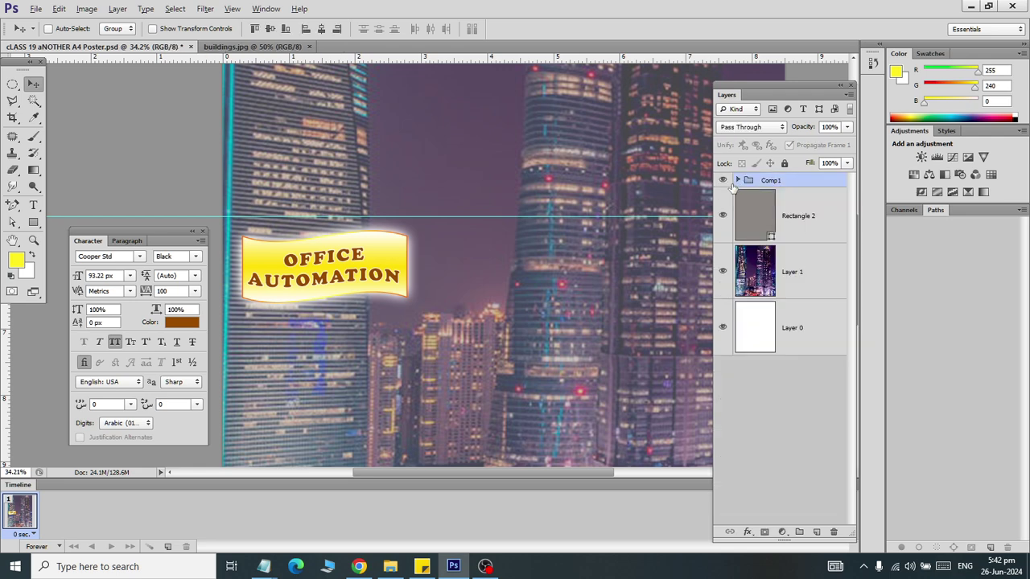
# Step: Duplicate the Comp1 flag group twice and place the copies to its right in one row across the poster
pyautogui.scroll(-2, 563, 258)
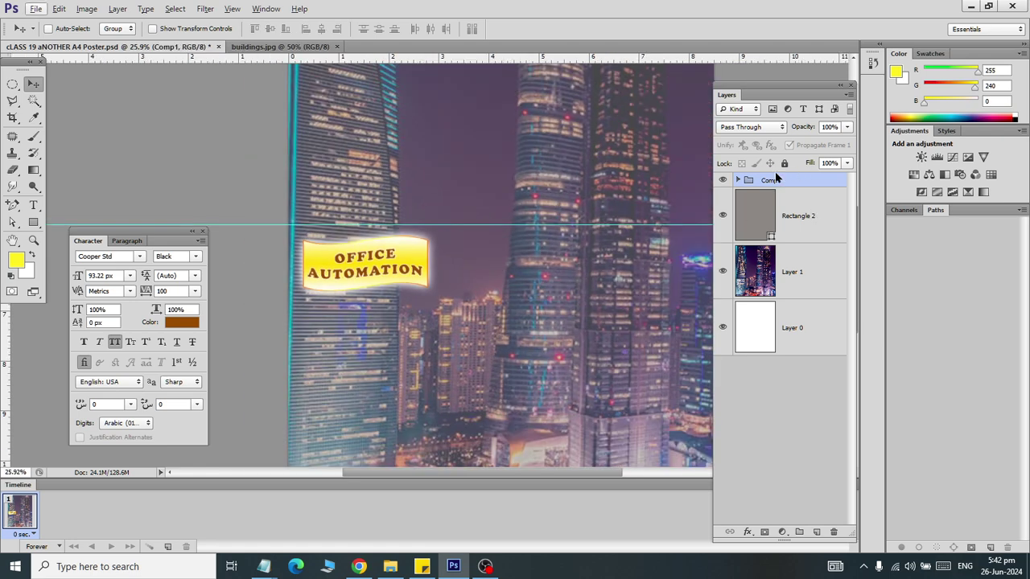
pyautogui.hotkey('ctrl', 'j')
pyautogui.moveTo(412, 274); pyautogui.dragTo(533, 273)
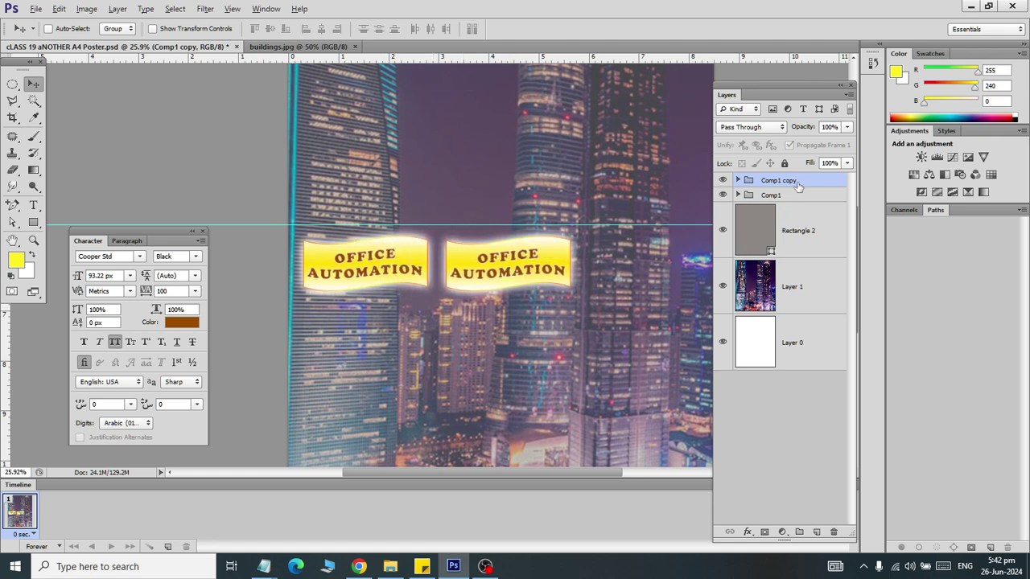
pyautogui.hotkey('ctrl', 'j')
pyautogui.hscroll(1, 470, 278)
pyautogui.hscroll(3, 470, 278)
pyautogui.moveTo(470, 277); pyautogui.dragTo(576, 284)
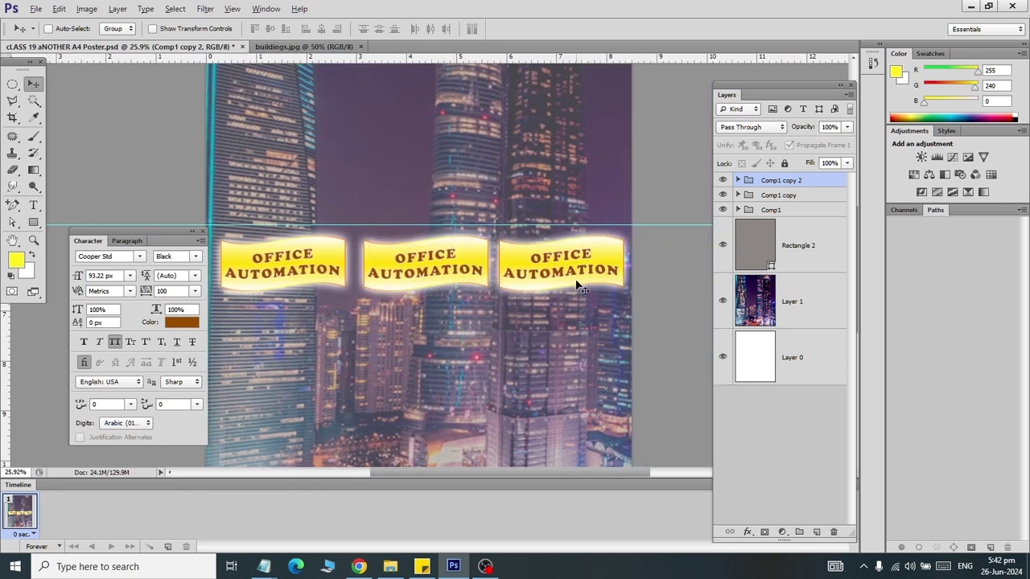
# Step: Distribute the three flag groups evenly by their horizontal centres
pyautogui.keyDown('shift'); pyautogui.click(794, 211); pyautogui.keyUp('shift')
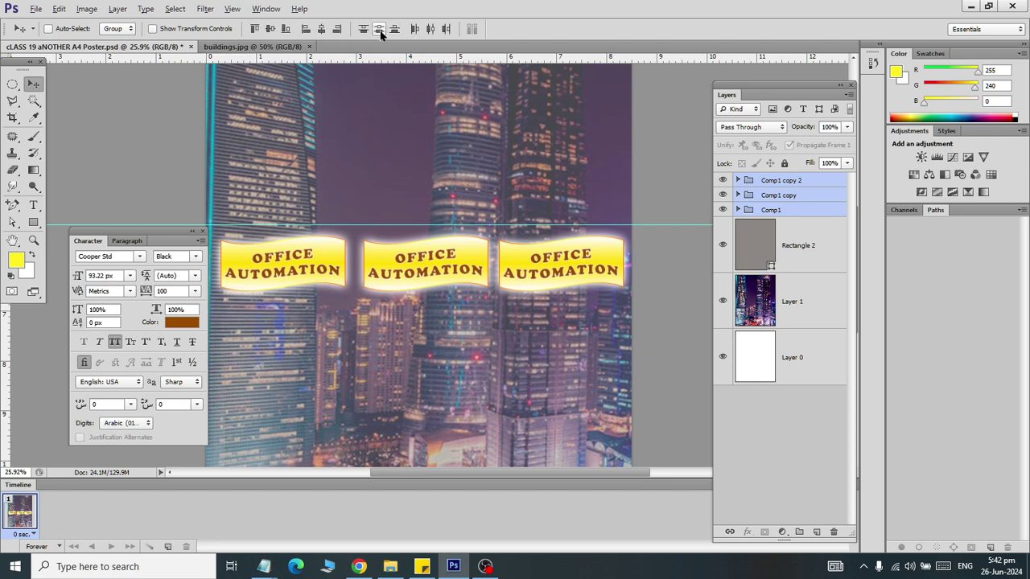
pyautogui.click(431, 30)
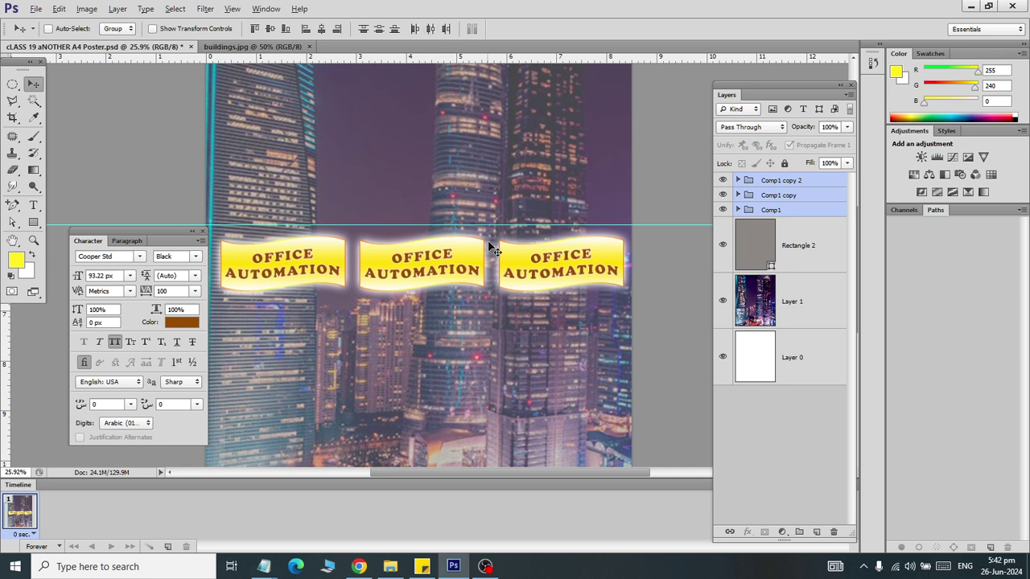
# Step: Try to align and distribute the three flag groups together with the city image layer
pyautogui.keyDown('ctrl'); pyautogui.click(792, 316); pyautogui.keyUp('ctrl')
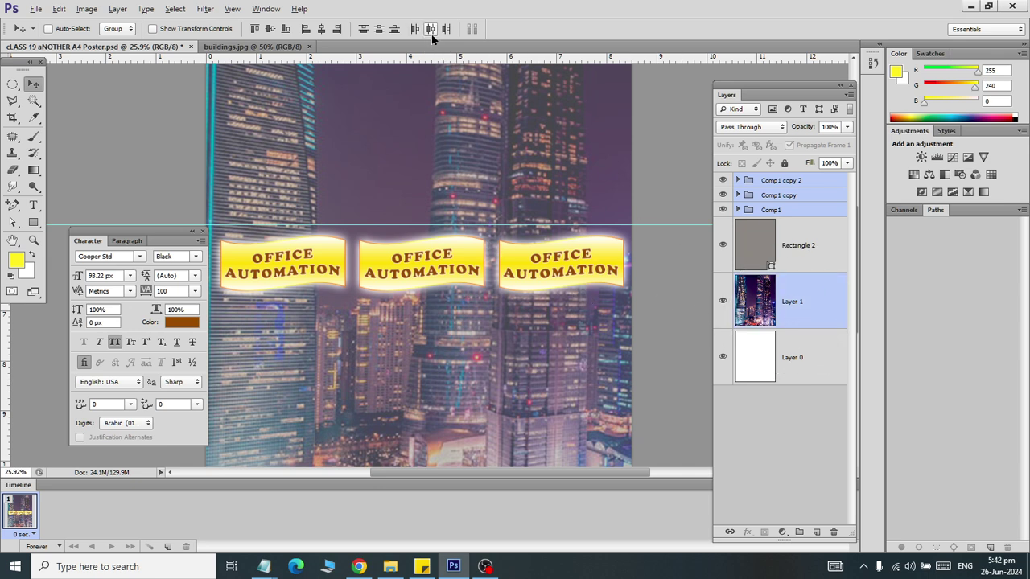
pyautogui.click(322, 30)
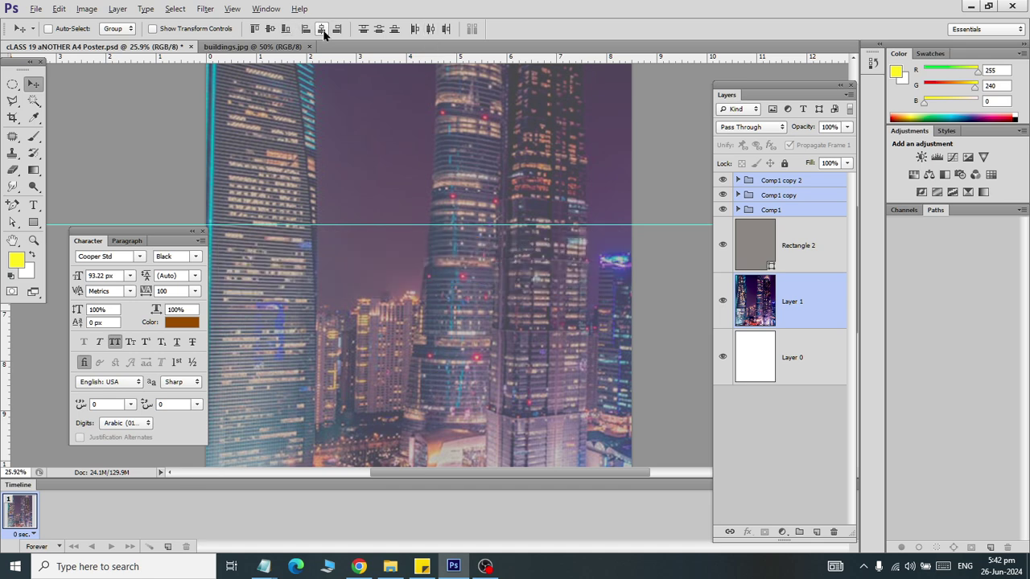
pyautogui.click(270, 34)
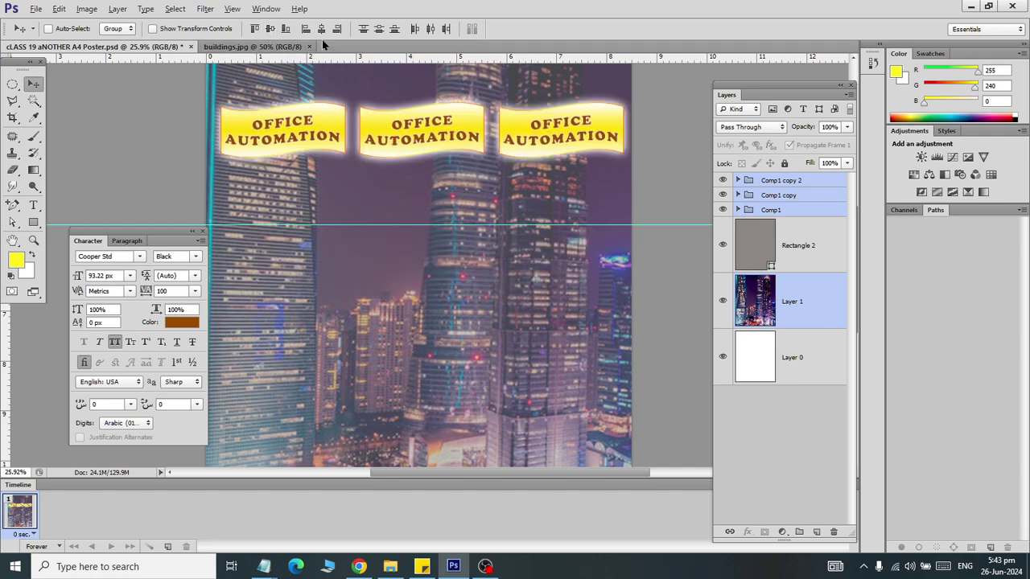
pyautogui.click(376, 32)
pyautogui.hotkey('ctrl', 'z')
pyautogui.click(379, 31)
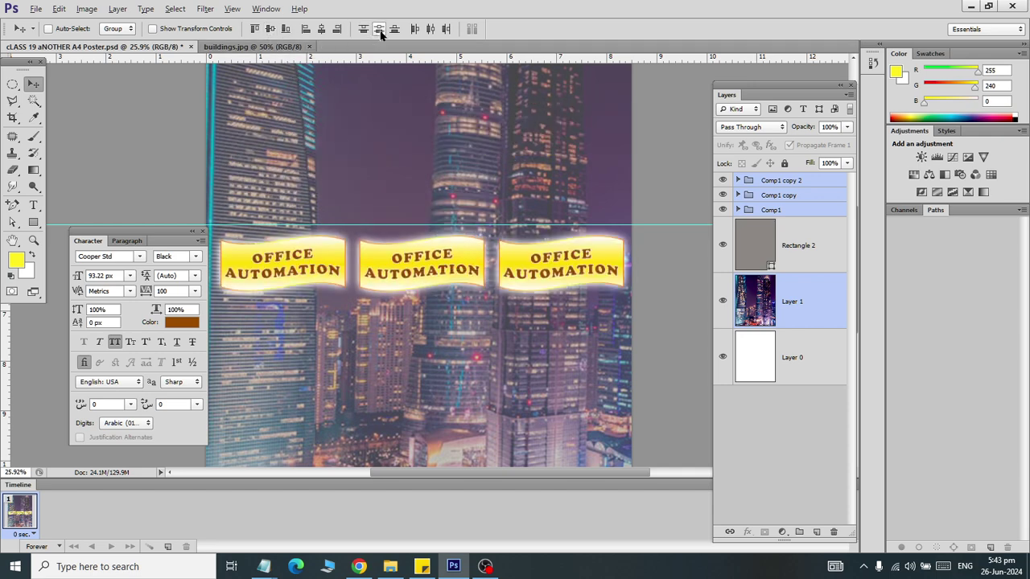
pyautogui.click(431, 30)
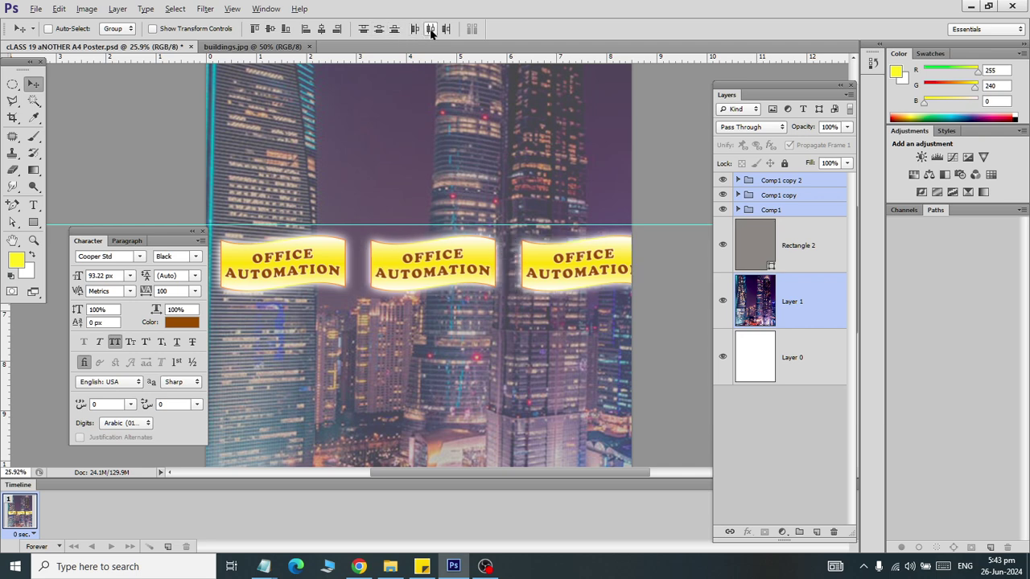
pyautogui.click(430, 30)
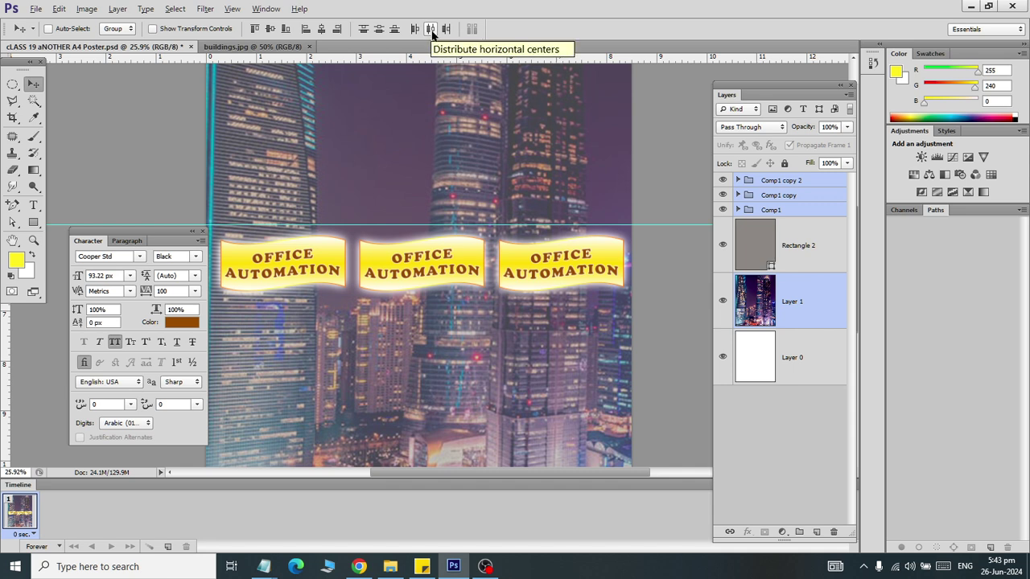
# Step: Create a new layer group above the three flag groups and name it Row 01
pyautogui.click(801, 302)
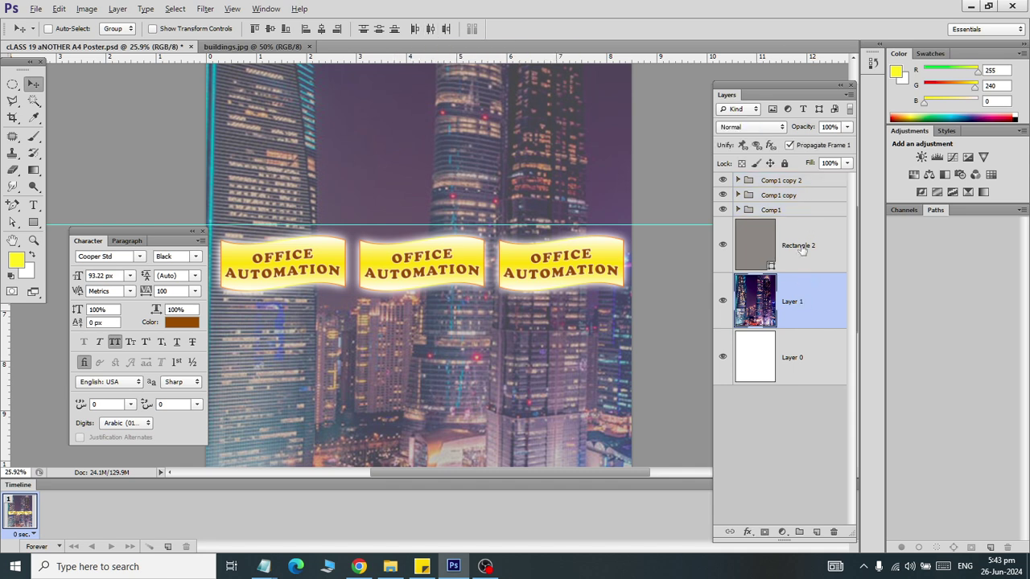
pyautogui.click(801, 250)
pyautogui.click(790, 209)
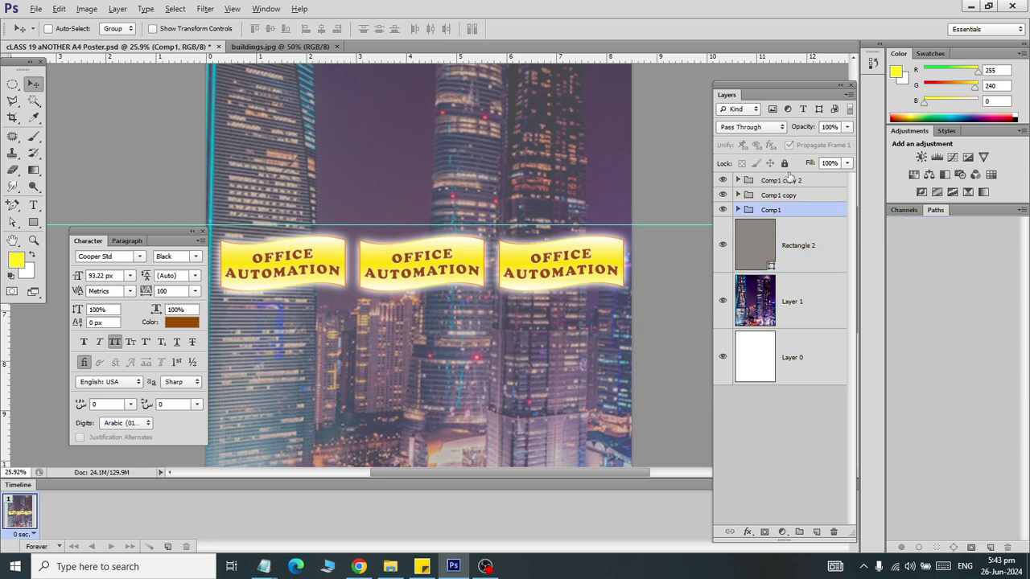
pyautogui.scroll(-2, 503, 354)
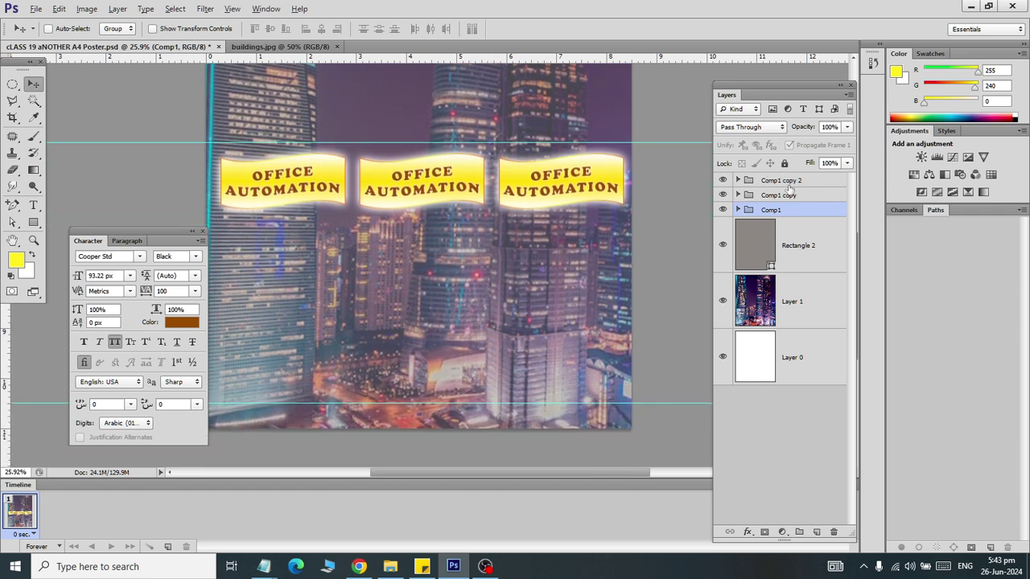
pyautogui.click(777, 180)
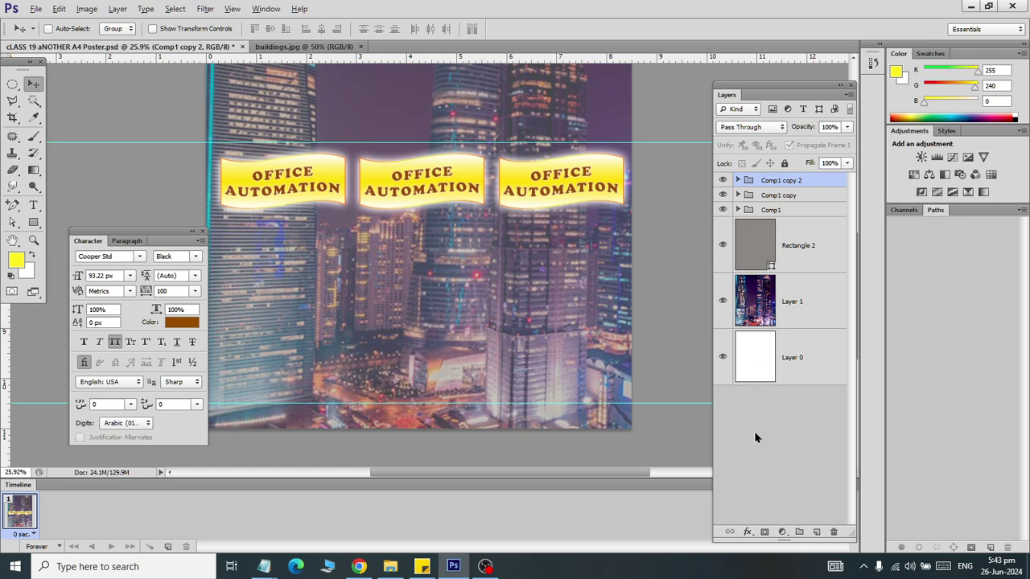
pyautogui.click(799, 532)
pyautogui.doubleClick(770, 180)
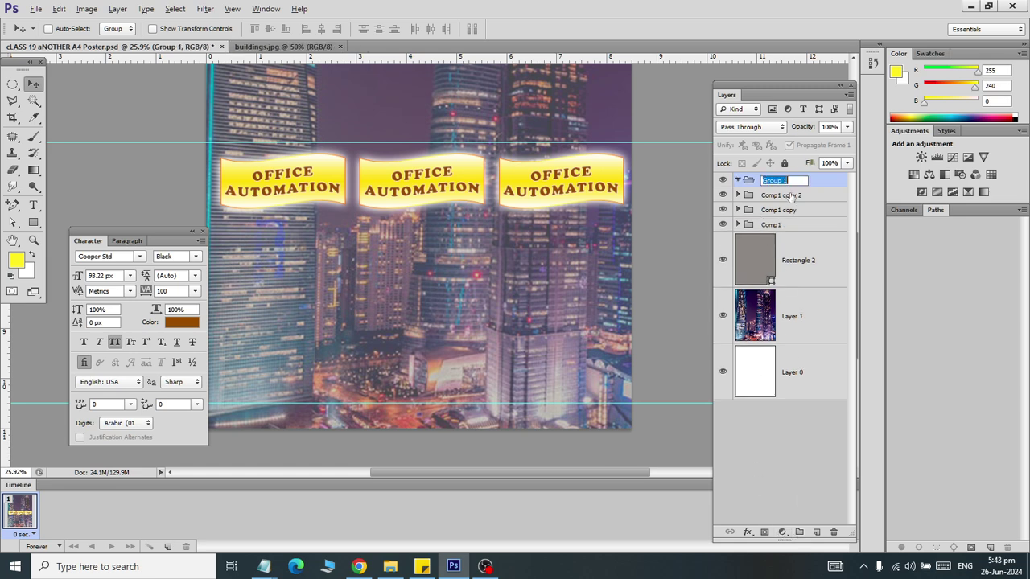
pyautogui.write('Row 01')
pyautogui.press('Return')
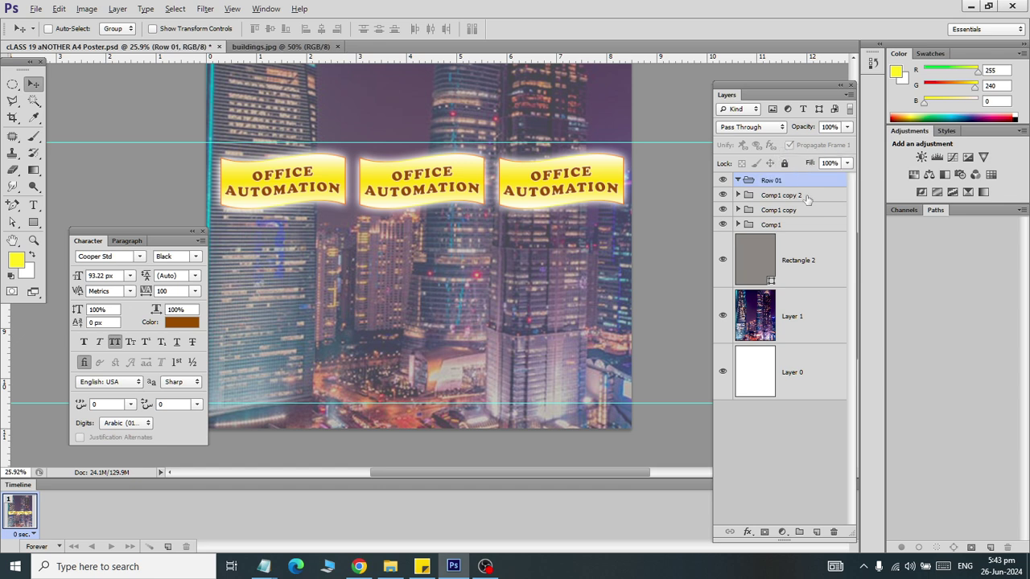
# Step: Move the three Comp1 flag groups into the Row 01 group, collapse it and select it
pyautogui.click(792, 196)
pyautogui.keyDown('shift'); pyautogui.click(789, 224); pyautogui.keyUp('shift')
pyautogui.moveTo(776, 193); pyautogui.dragTo(745, 185)
pyautogui.click(738, 180)
pyautogui.click(784, 182)
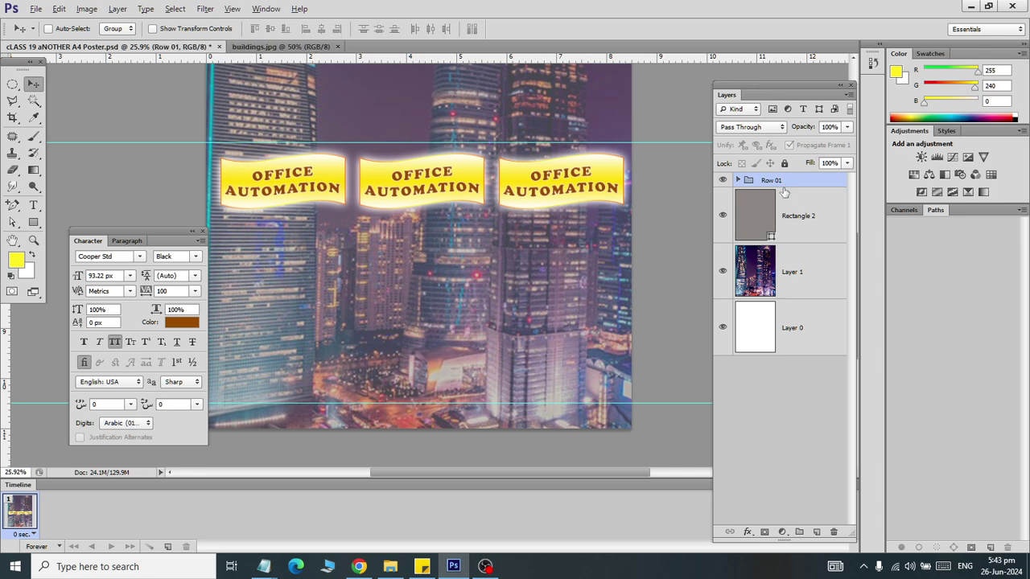
# Step: Duplicate the Row 01 group, place the copy directly below the first row of flags, and name it Row 02
pyautogui.hotkey('ctrl', 'j')
pyautogui.moveTo(394, 194); pyautogui.dragTo(395, 260)
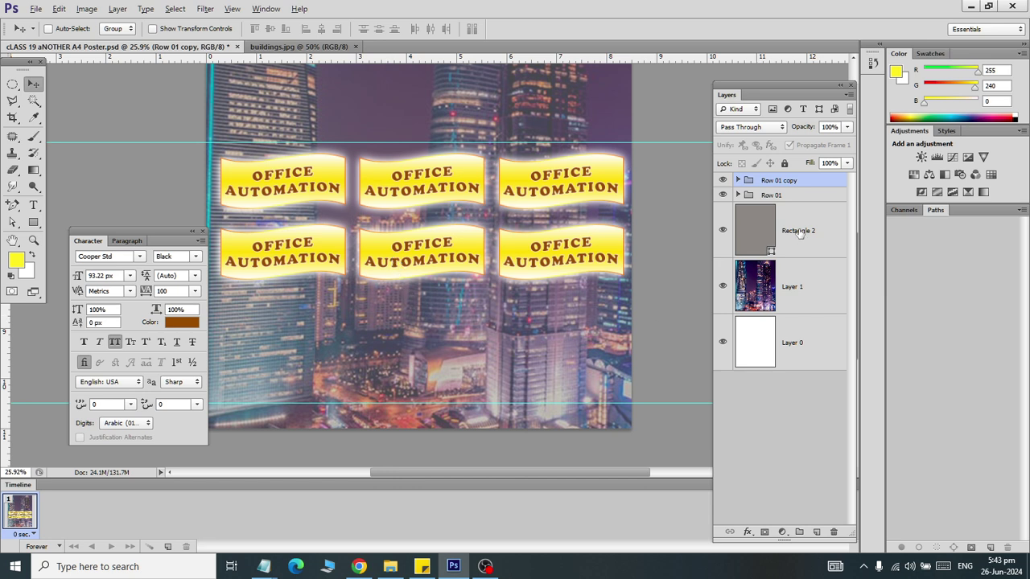
pyautogui.doubleClick(777, 181)
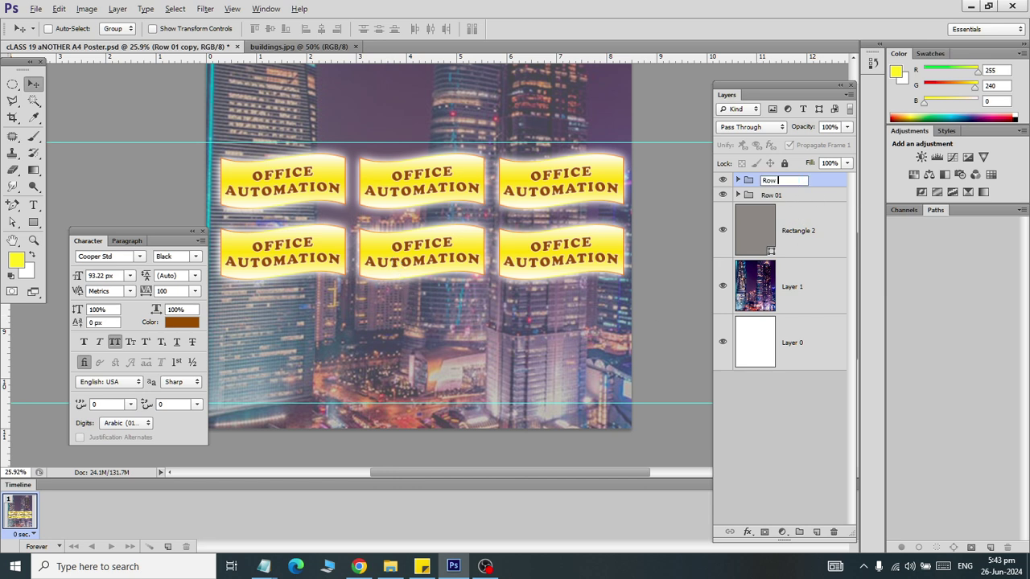
pyautogui.write('Row 02')
pyautogui.press('Return')
# Step: Duplicate the Row 02 group, place the copy below the second row of flags, and name it Row 03
pyautogui.hotkey('ctrl', 'j')
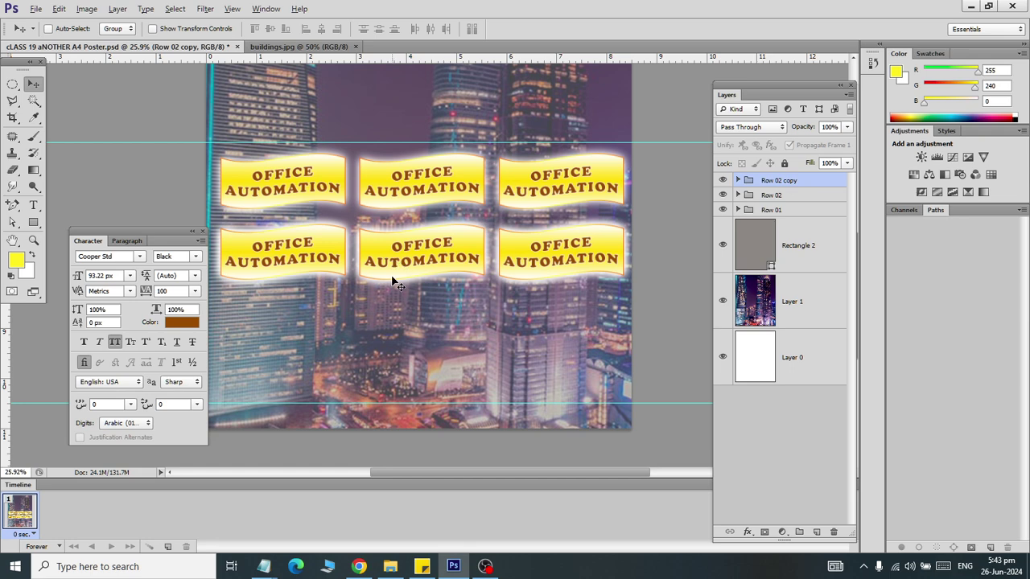
pyautogui.moveTo(394, 277); pyautogui.dragTo(394, 328)
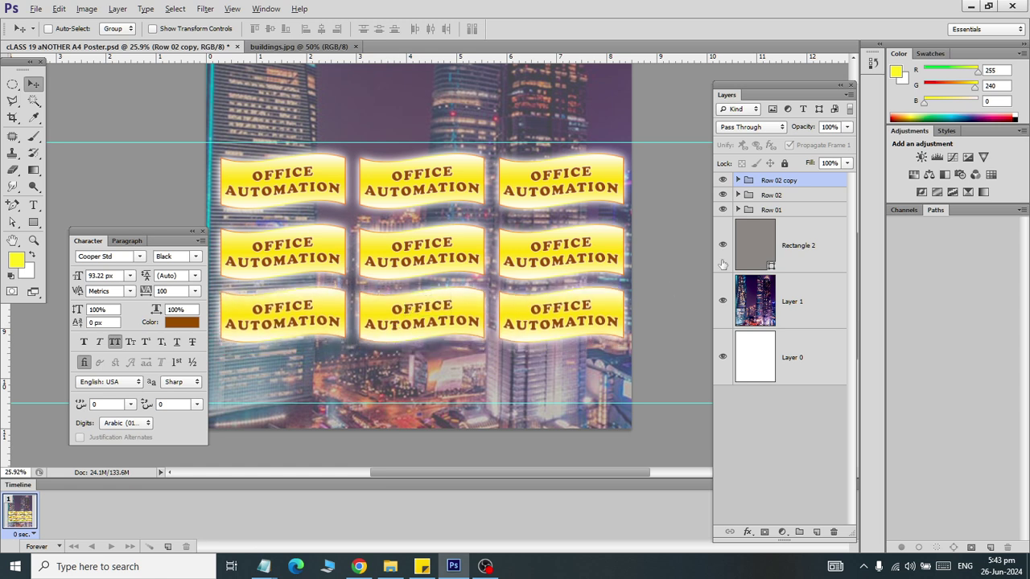
pyautogui.doubleClick(777, 180)
pyautogui.click(800, 184)
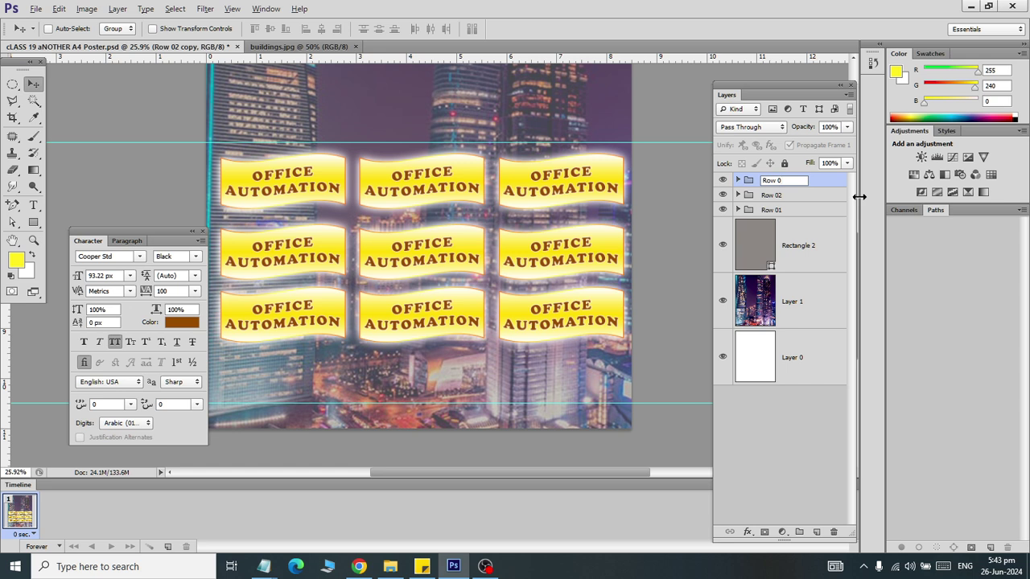
pyautogui.write('3')
pyautogui.press('Return')
# Step: Duplicate the Row 03 group, name the copy Row 04, and place it below the third row just above the lower guide
pyautogui.hotkey('ctrl', 'j')
pyautogui.hotkey('ctrl', 's')
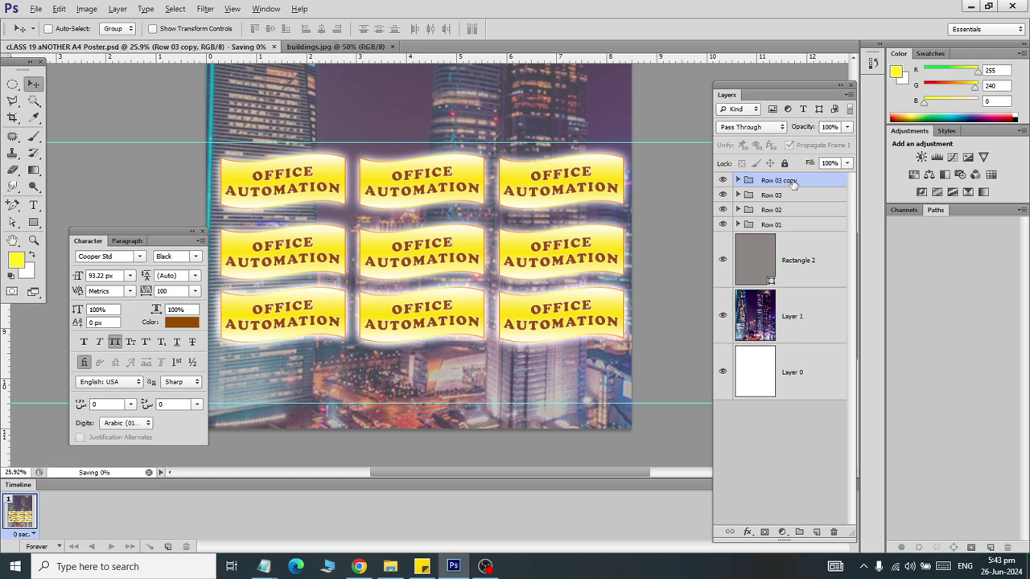
pyautogui.doubleClick(784, 180)
pyautogui.click(791, 181)
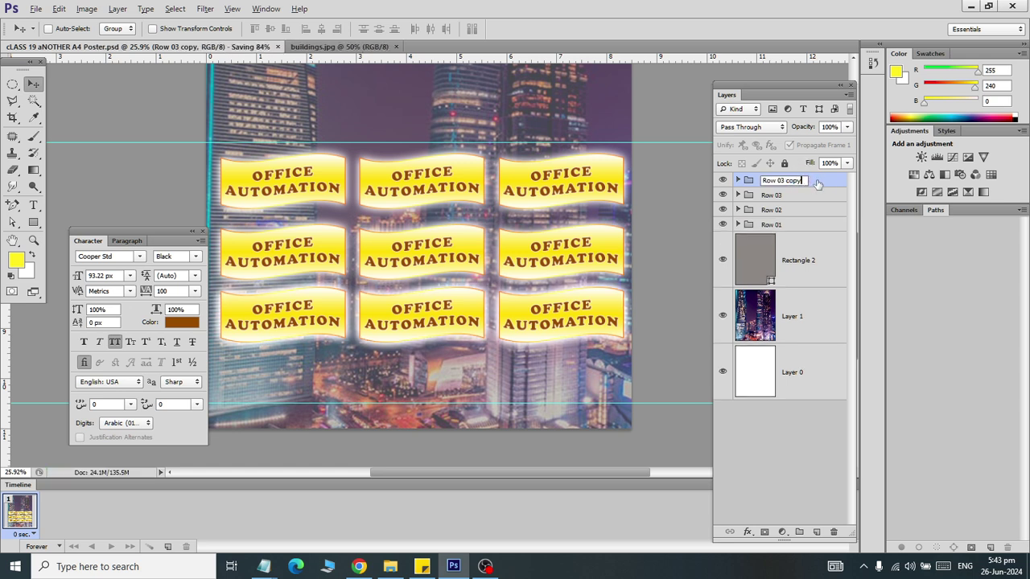
pyautogui.press('BackSpace')
pyautogui.press('BackSpace')
pyautogui.press('BackSpace')
pyautogui.press('BackSpace')
pyautogui.write('4')
pyautogui.press('Return')
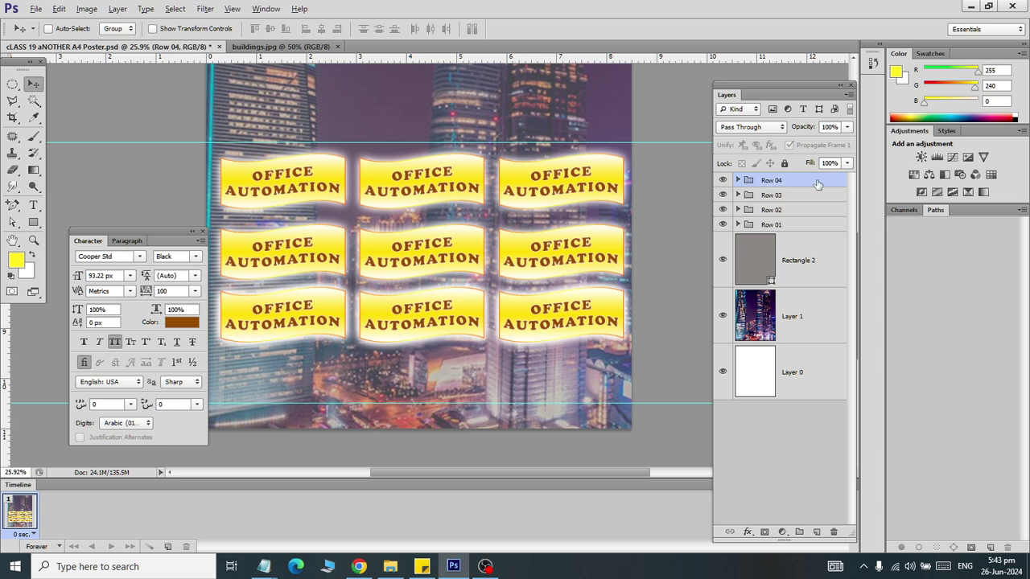
pyautogui.moveTo(384, 324); pyautogui.dragTo(383, 386)
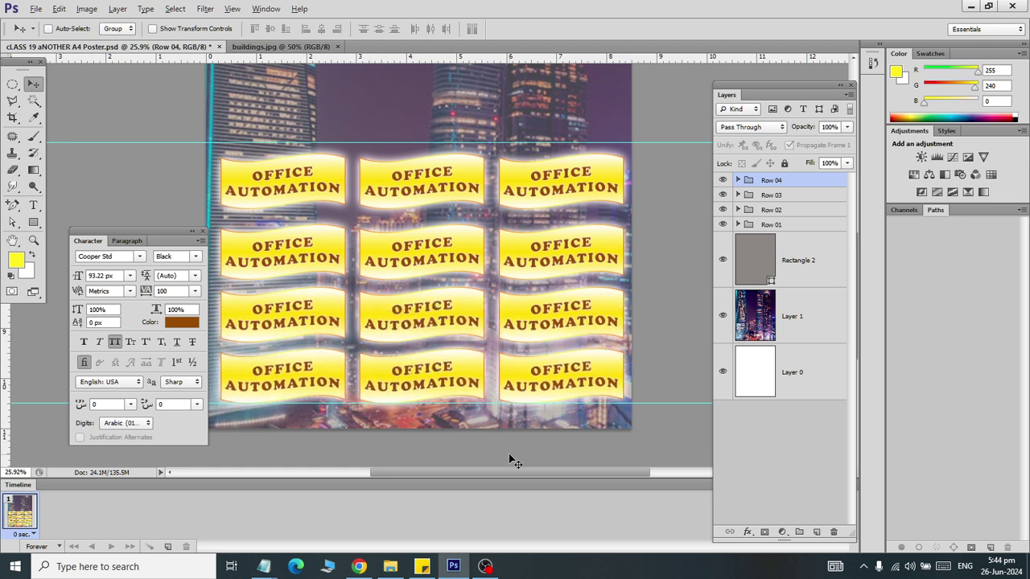
# Step: Distribute the four row groups evenly by their vertical centres and save the poster
pyautogui.keyDown('shift'); pyautogui.click(775, 225); pyautogui.keyUp('shift')
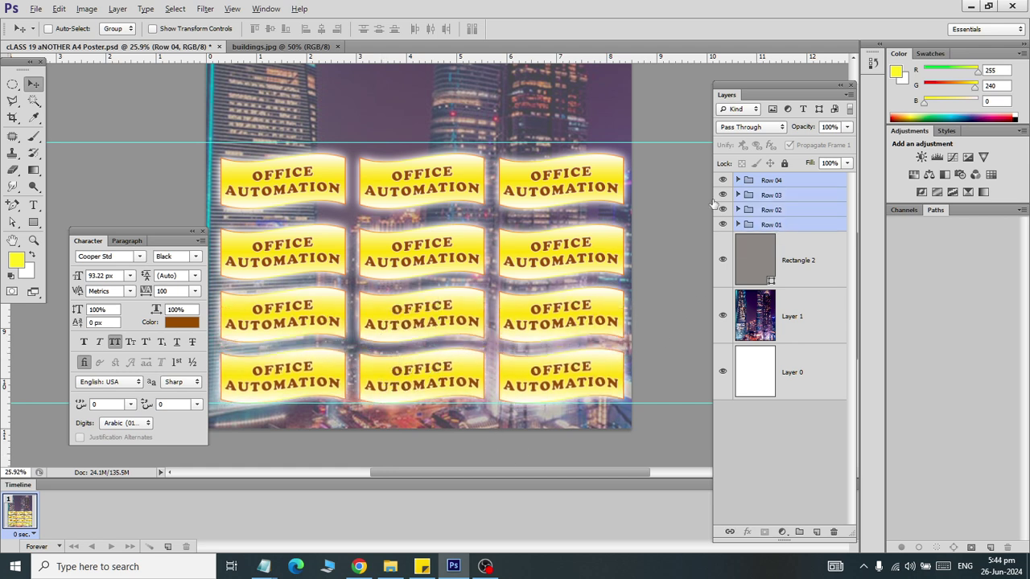
pyautogui.click(381, 32)
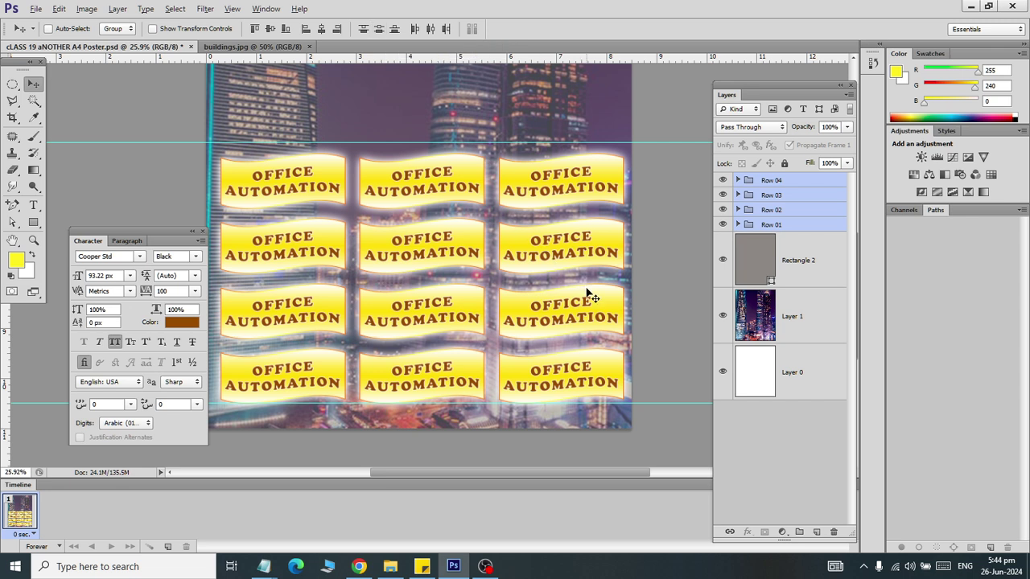
pyautogui.hotkey('ctrl', 's')
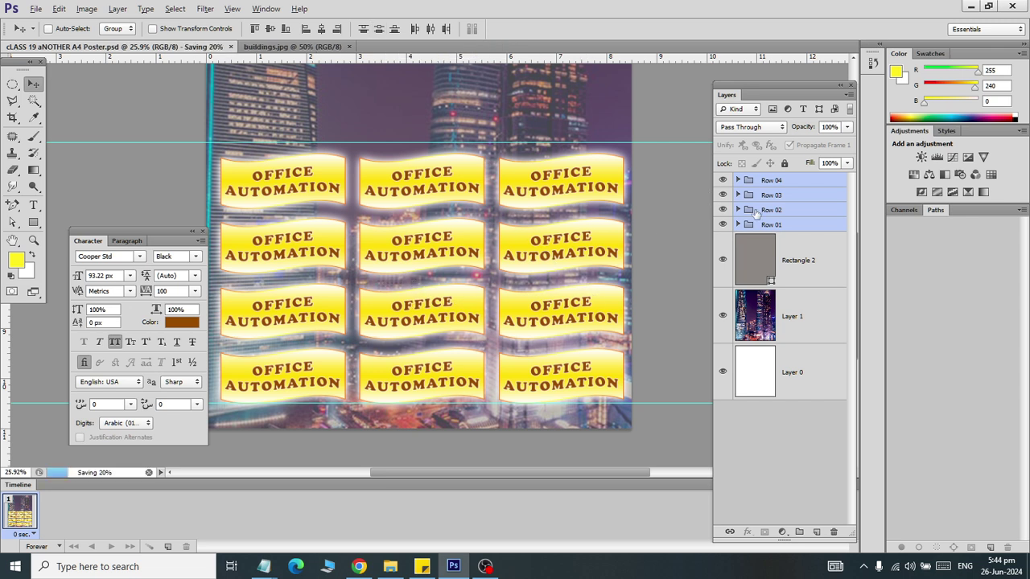
# Step: Reorder the row groups in the layer stack so they run from Row 01 at the top to Row 04, and select Row 01
pyautogui.click(764, 225)
pyautogui.click(787, 211)
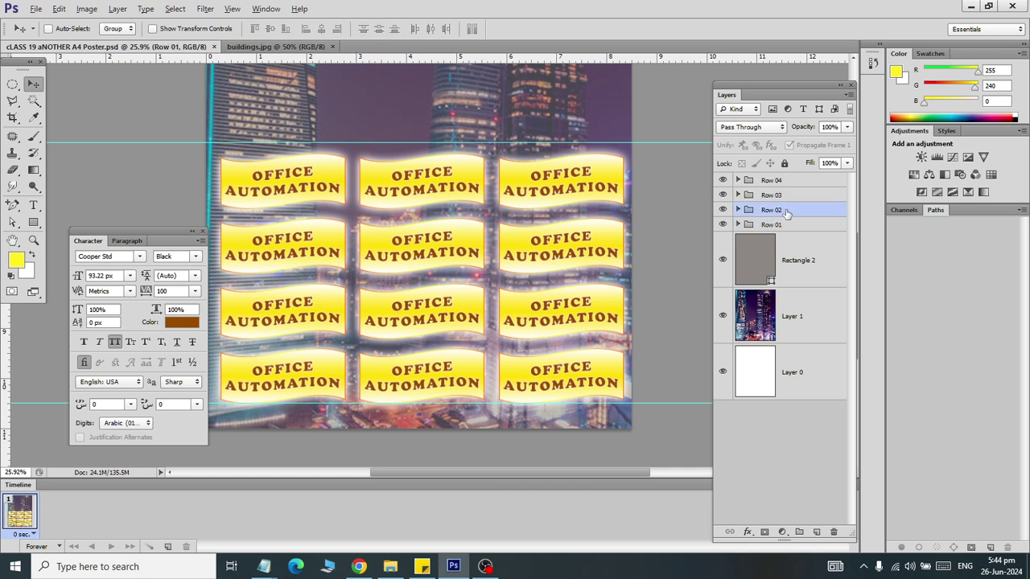
pyautogui.moveTo(764, 225); pyautogui.dragTo(768, 177)
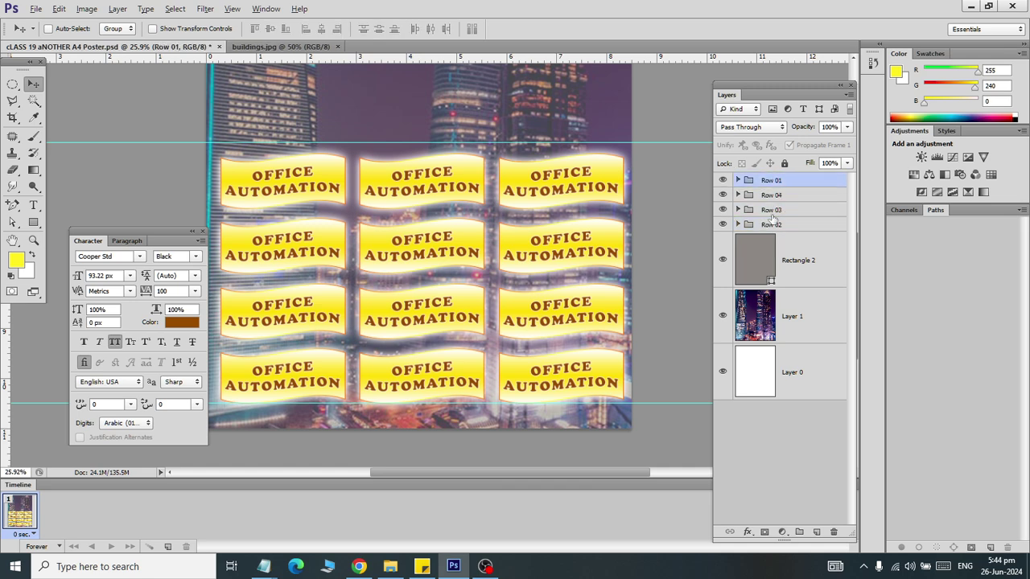
pyautogui.moveTo(772, 224); pyautogui.dragTo(778, 203)
pyautogui.hotkey('ctrl', 'z')
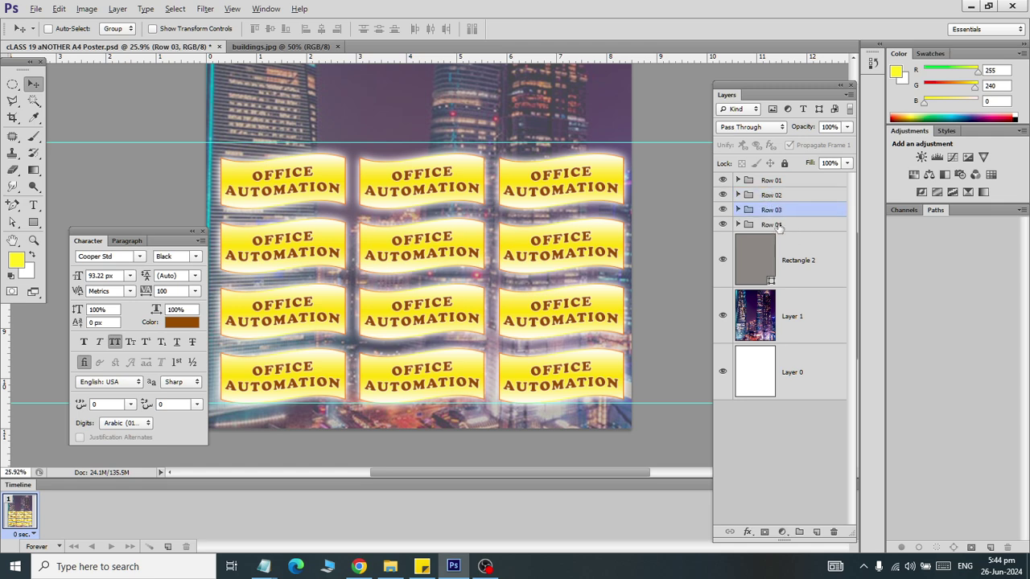
pyautogui.click(779, 225)
pyautogui.click(774, 182)
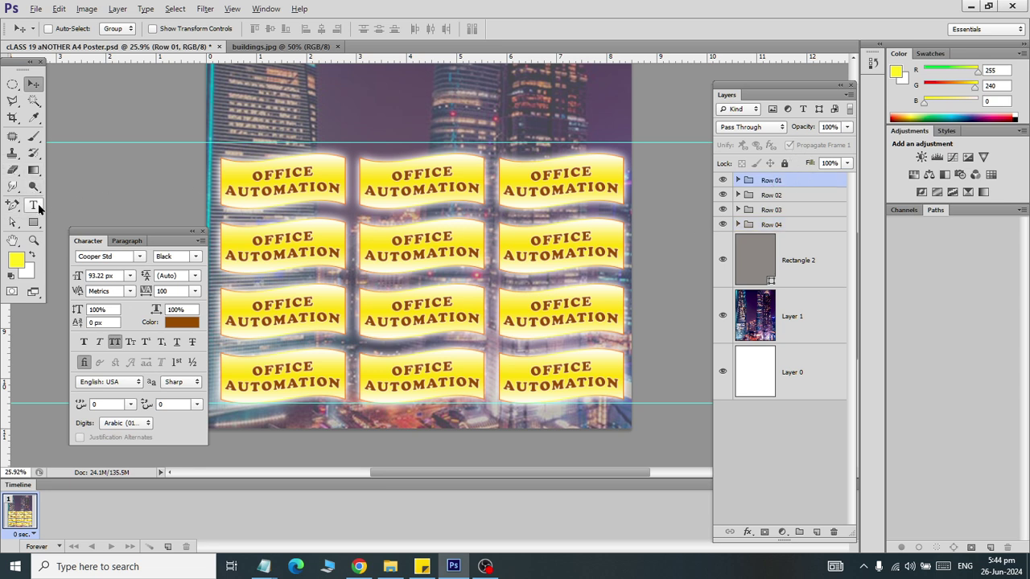
# Step: Replace the text on the middle flag of the first row with WEB DESIGNING on two lines and save the poster
pyautogui.click(34, 206)
pyautogui.click(416, 183)
pyautogui.hotkey('ctrl', 'a')
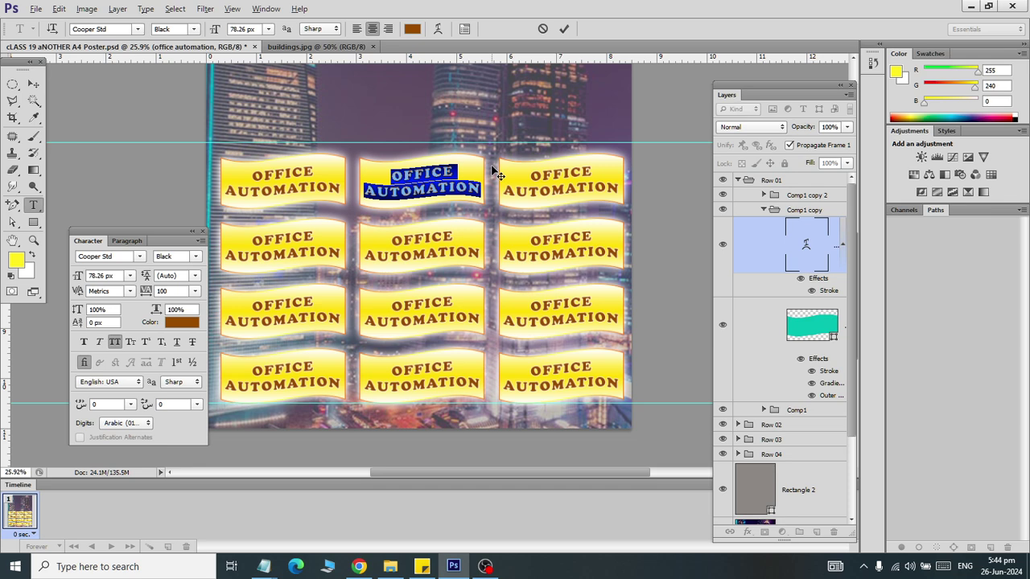
pyautogui.write('WEB DESI')
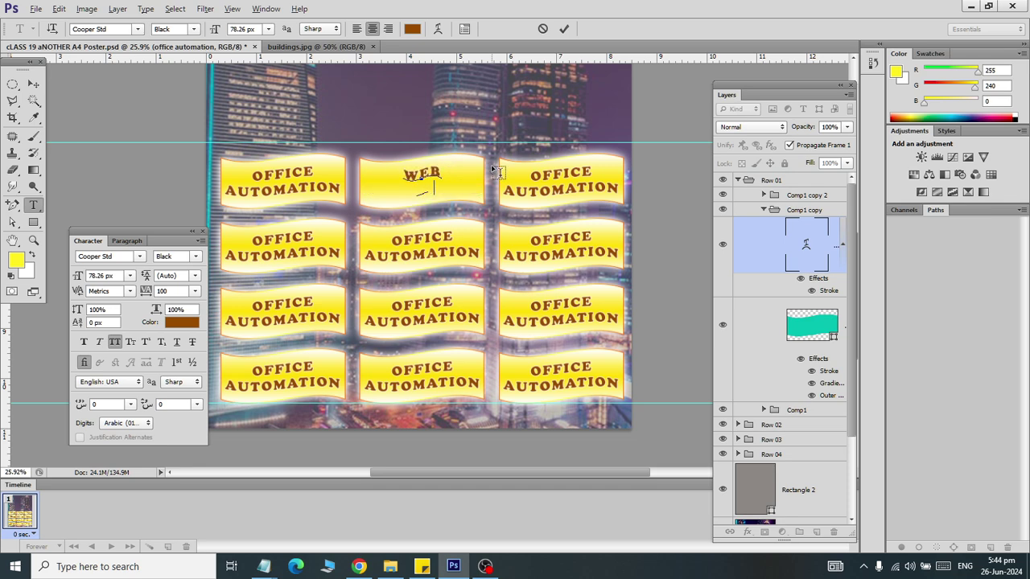
pyautogui.write('GNING')
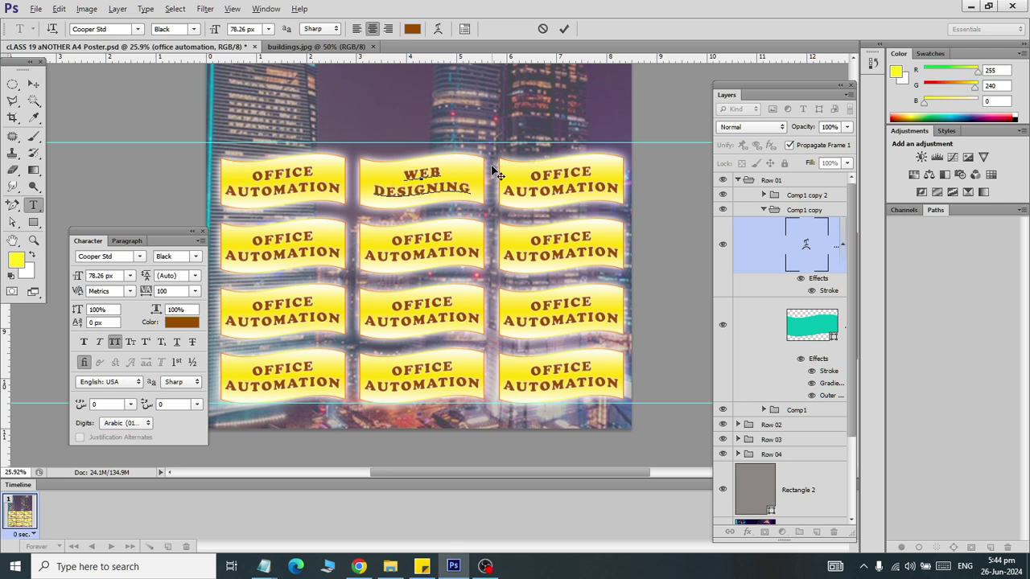
pyautogui.click(33, 84)
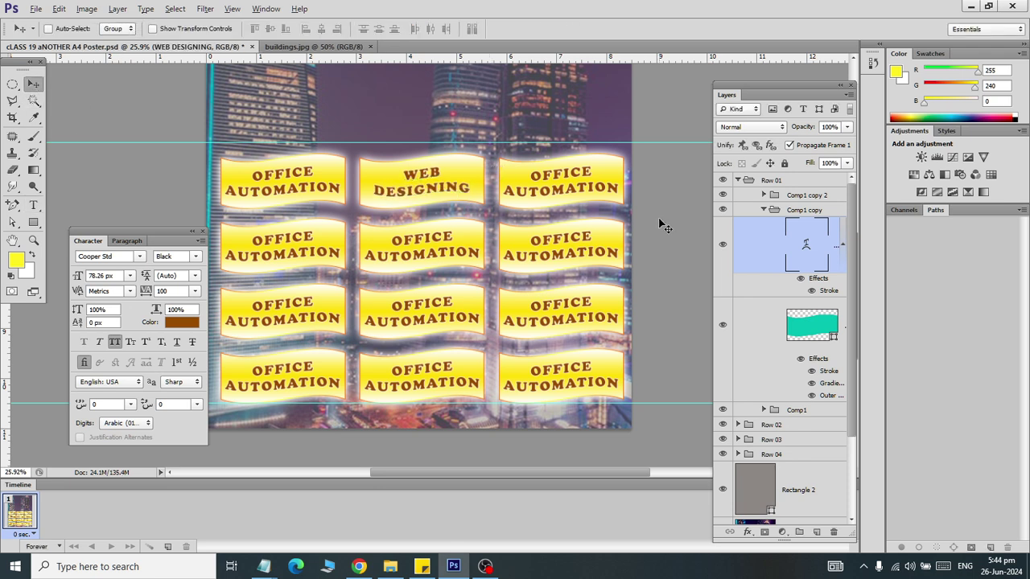
pyautogui.hotkey('ctrl', 's')
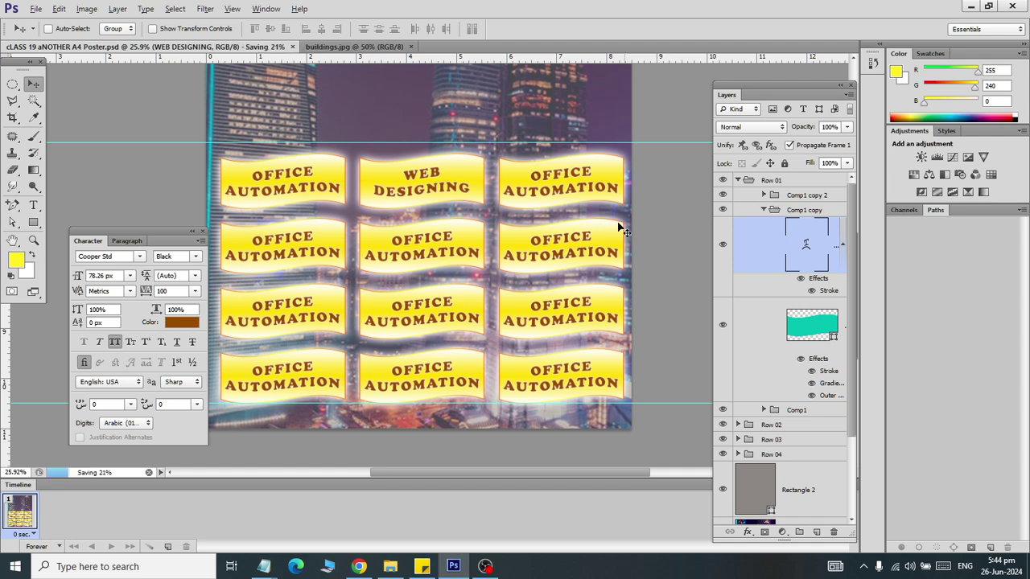
pyautogui.hotkey('ctrl', '0')
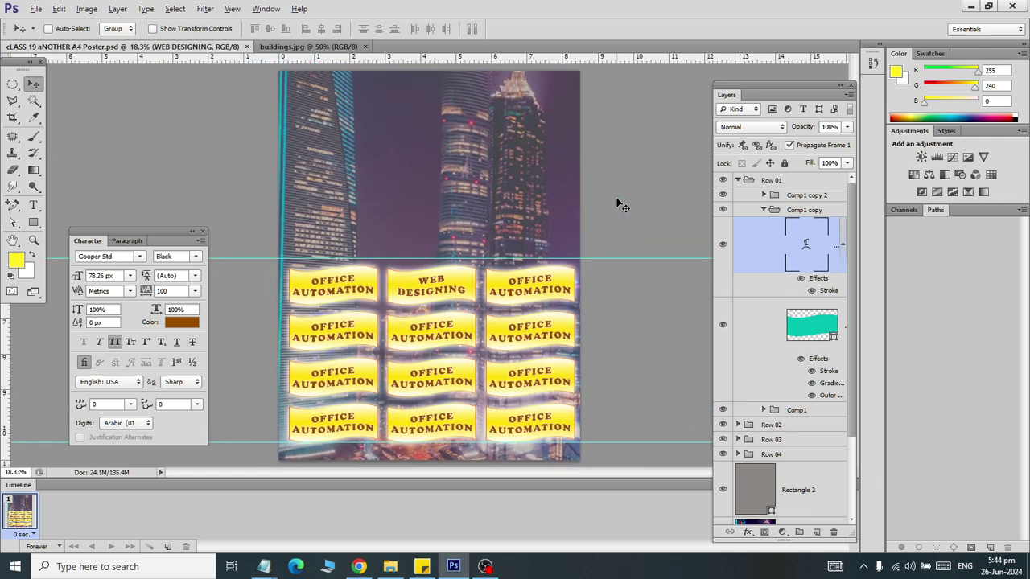